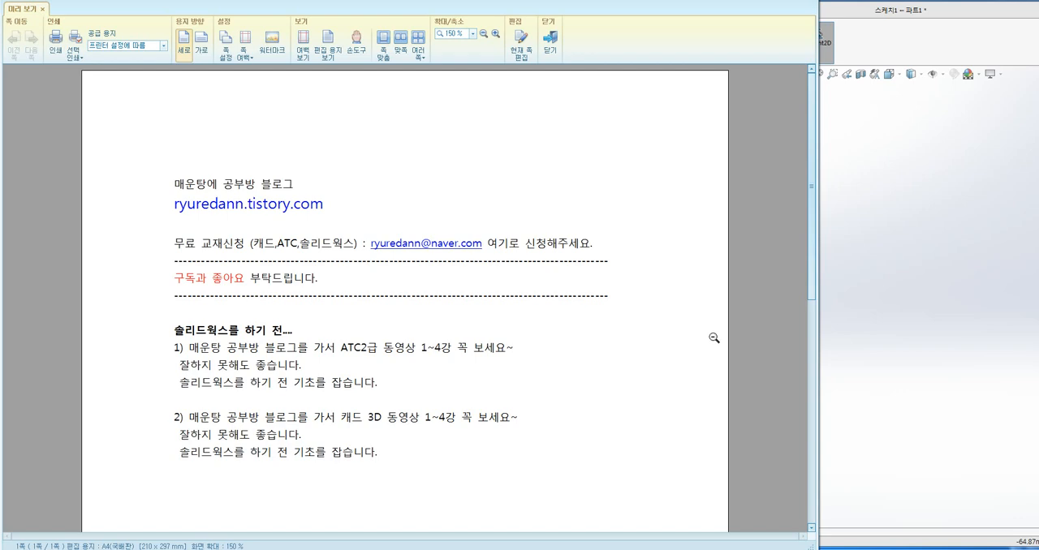
# Examine the outer outline of the plate on page 88 of the PDF drawing alongside the SOLIDWORKS sketch.
pyautogui.click(895, 339)
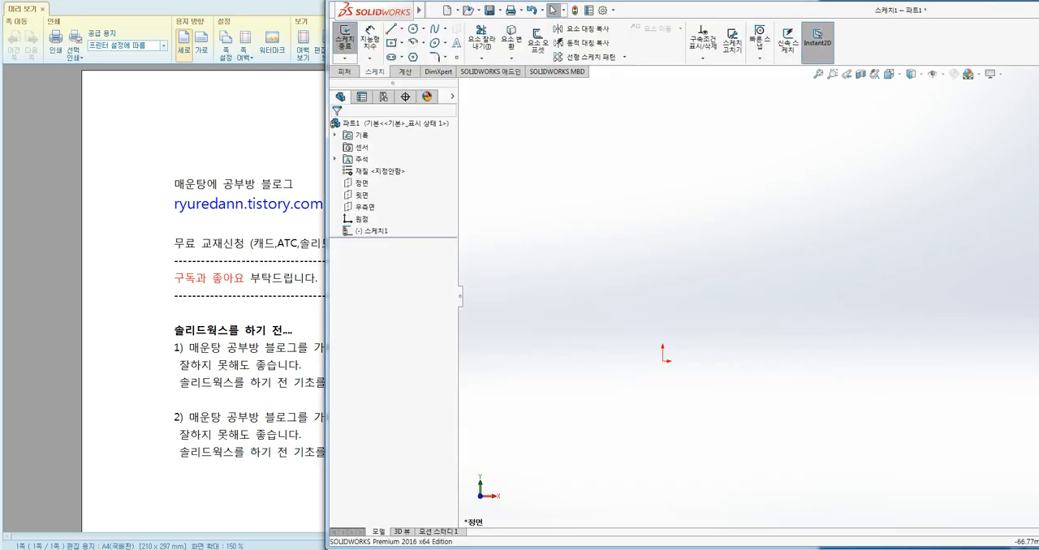
pyautogui.click(153, 549)
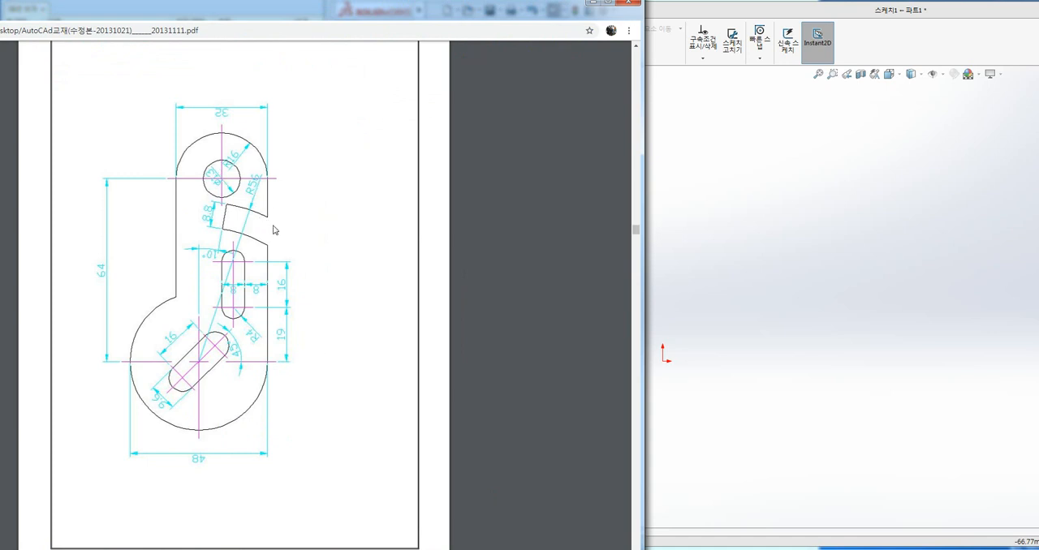
pyautogui.scroll(-2, 354, 273)
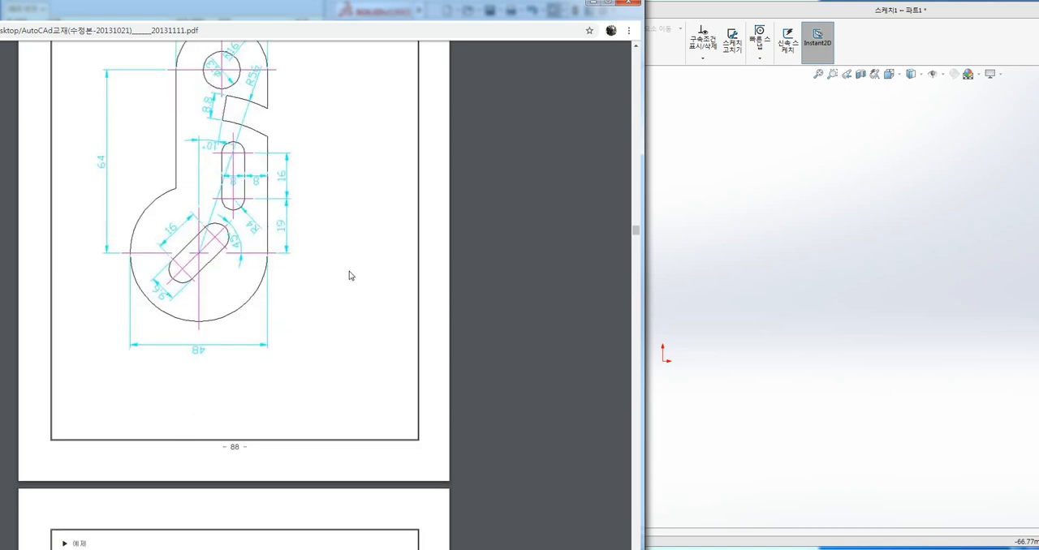
pyautogui.scroll(2, 284, 361)
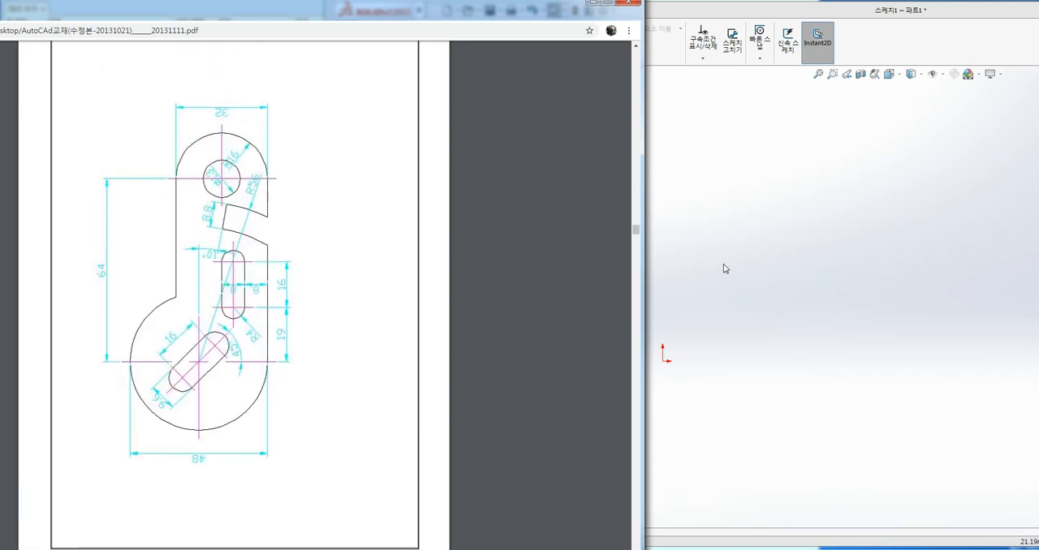
pyautogui.click(765, 326)
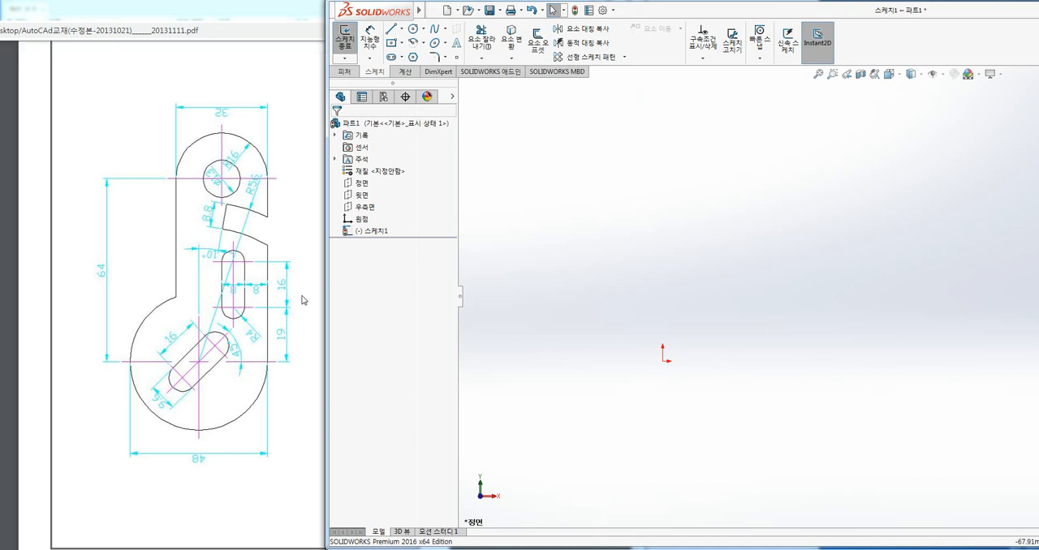
pyautogui.moveTo(282, 295); pyautogui.dragTo(259, 122)
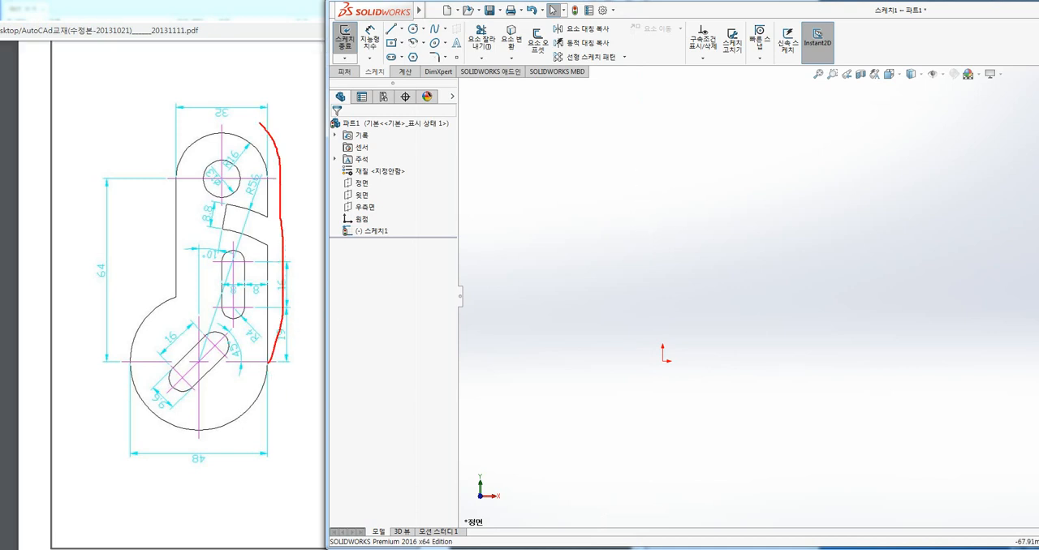
pyautogui.moveTo(119, 367); pyautogui.dragTo(238, 428)
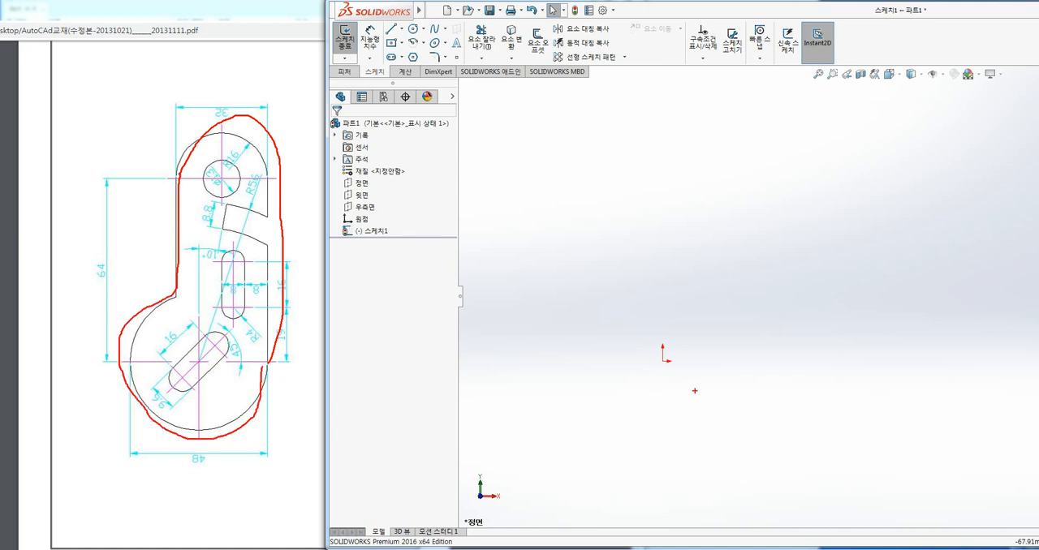
pyautogui.press('Escape')
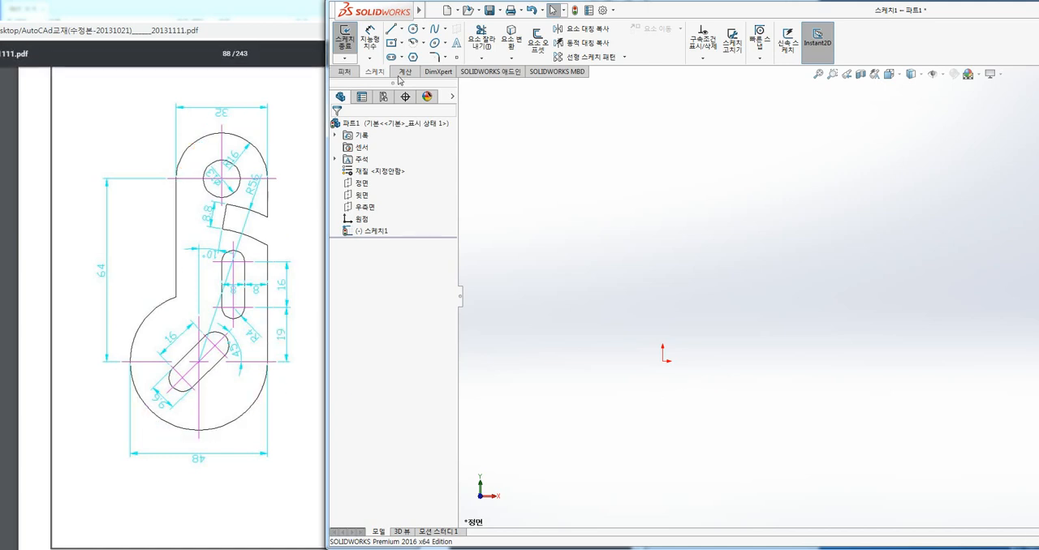
# Sketch a circle centred on the origin and dimension its diameter as 48 mm.
pyautogui.click(413, 28)
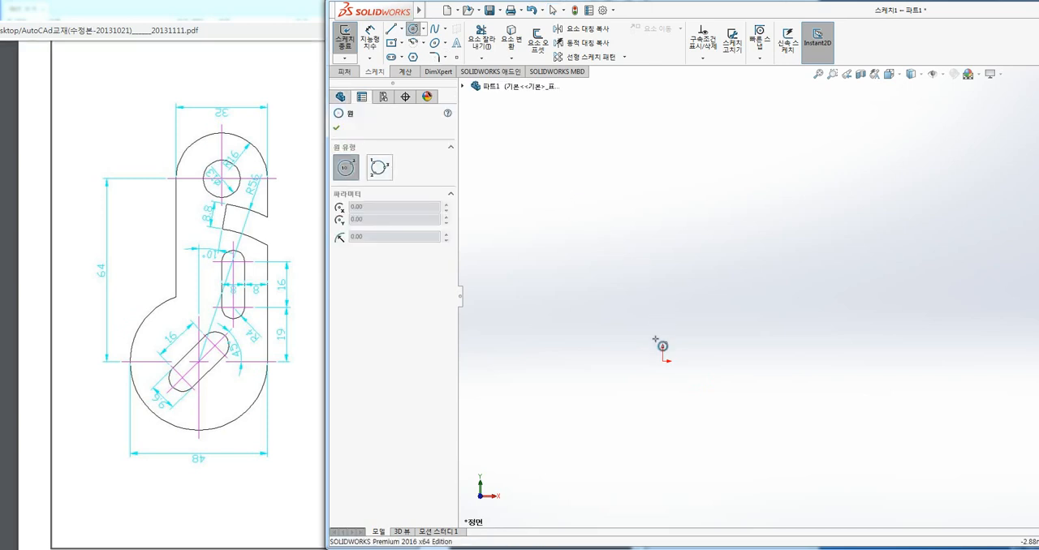
pyautogui.click(663, 362)
pyautogui.click(727, 319)
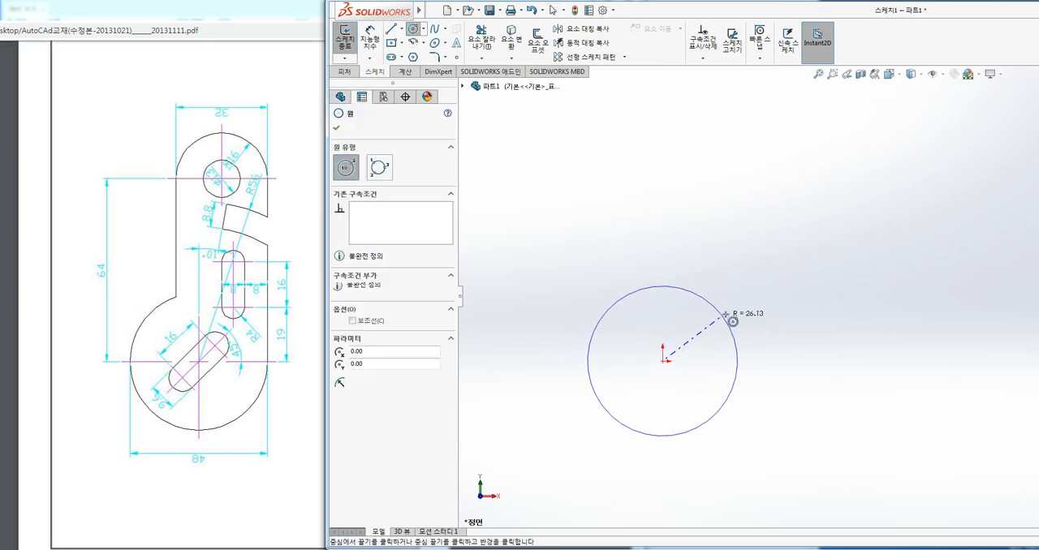
pyautogui.click(370, 42)
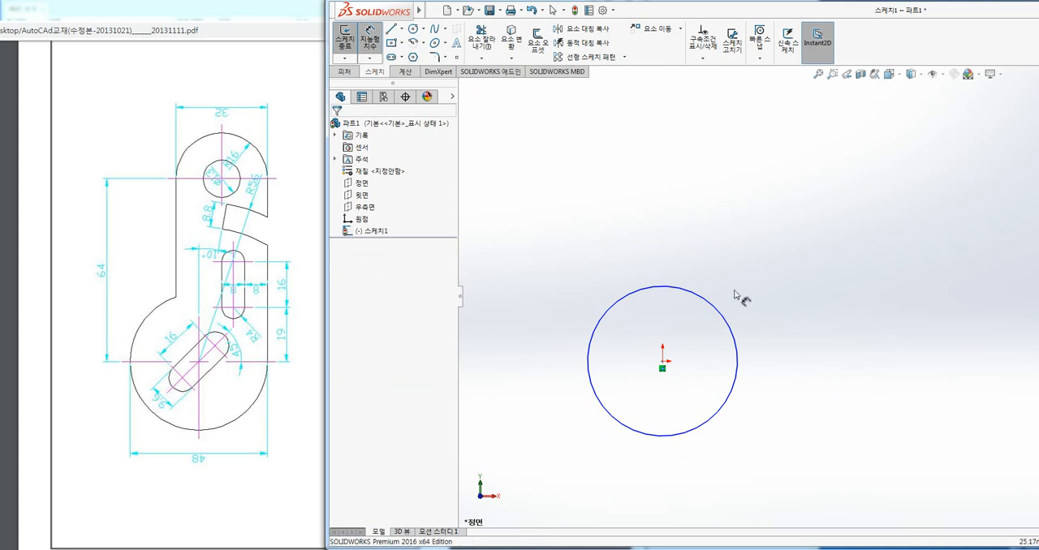
pyautogui.click(725, 320)
pyautogui.click(777, 294)
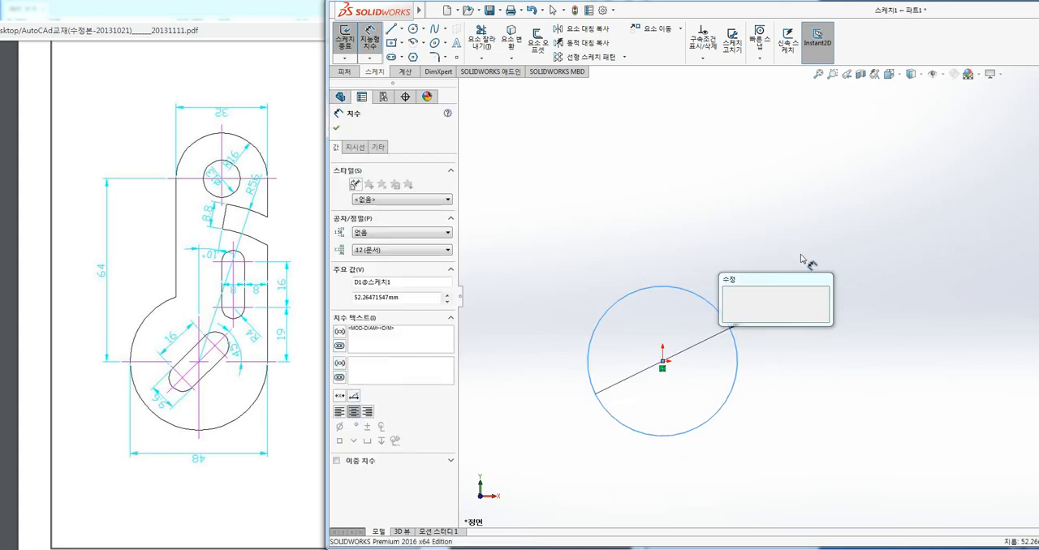
pyautogui.write('48')
pyautogui.press('Return')
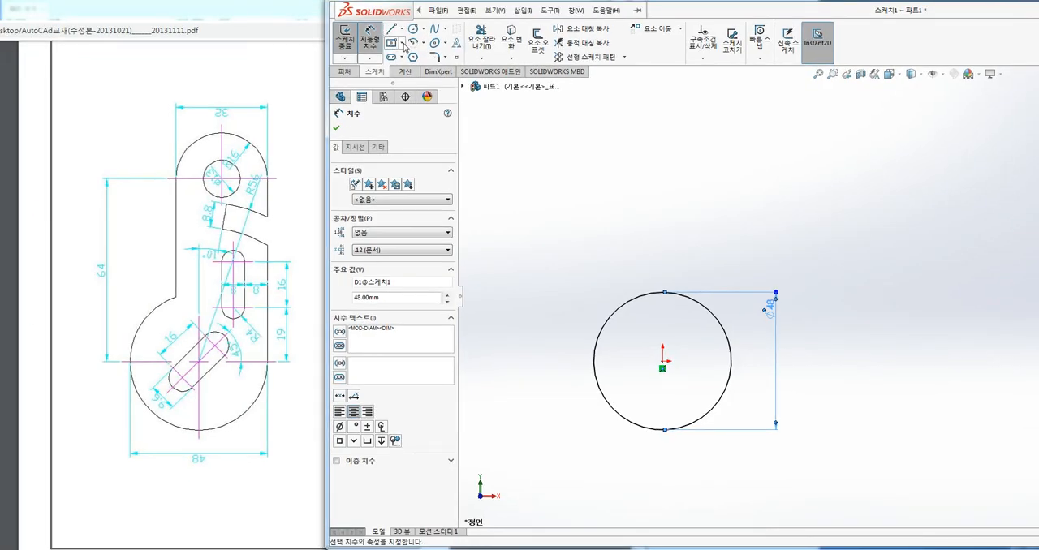
# Sketch a corner rectangle about 36 mm wide and 62 mm high, extending up and left from the circle's right quadrant point.
pyautogui.click(403, 43)
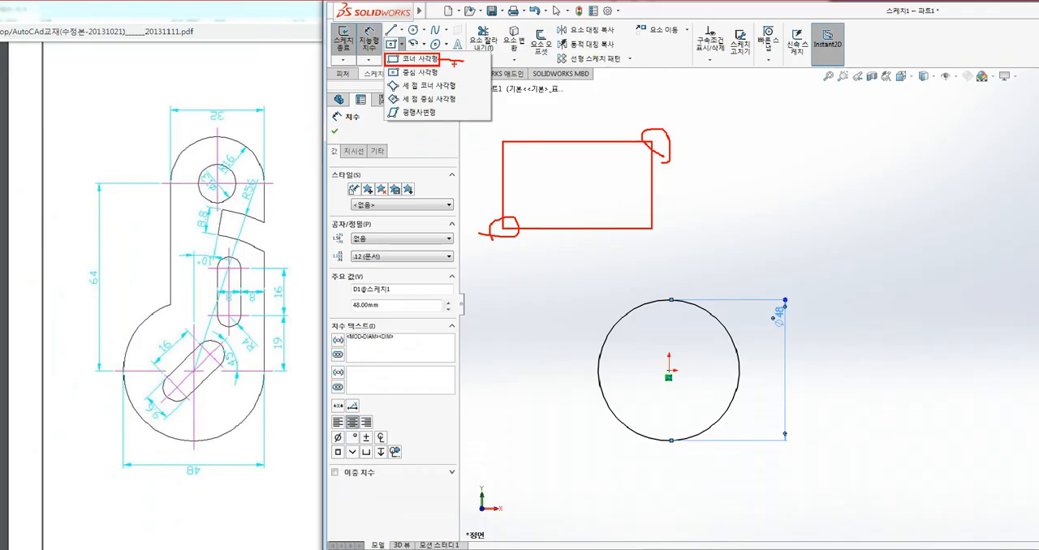
pyautogui.click(400, 60)
pyautogui.click(401, 46)
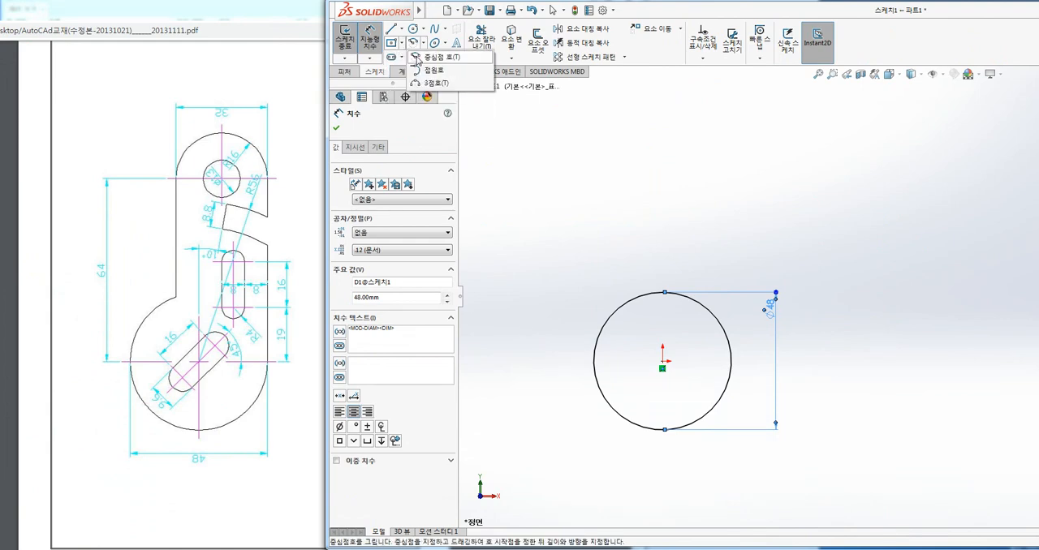
pyautogui.click(413, 60)
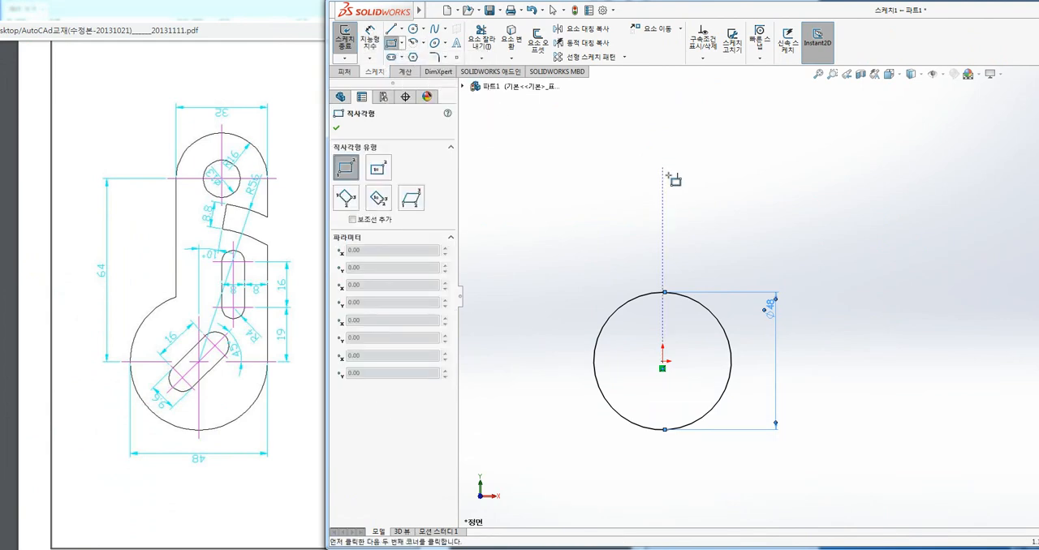
pyautogui.click(731, 361)
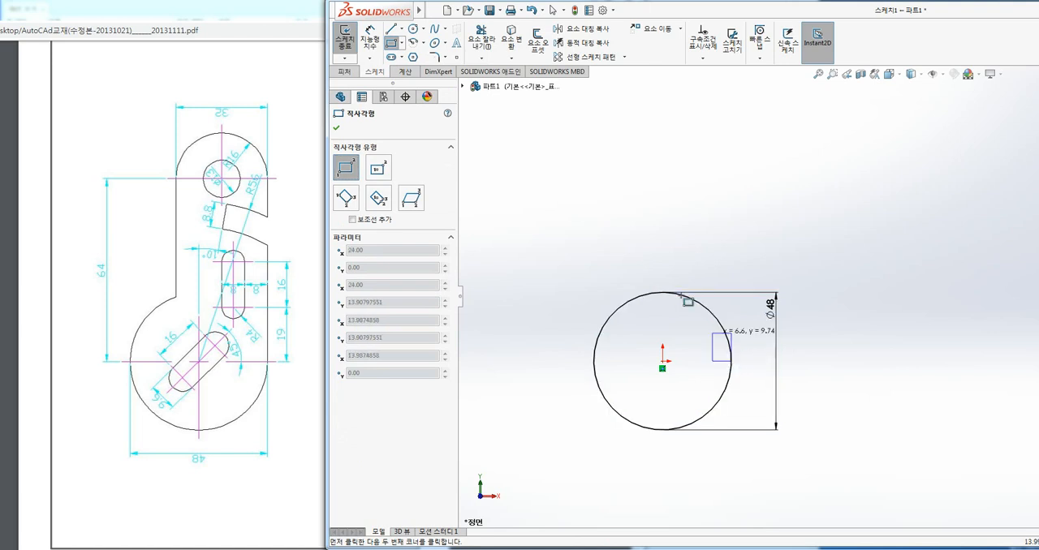
pyautogui.click(626, 184)
pyautogui.press('Escape')
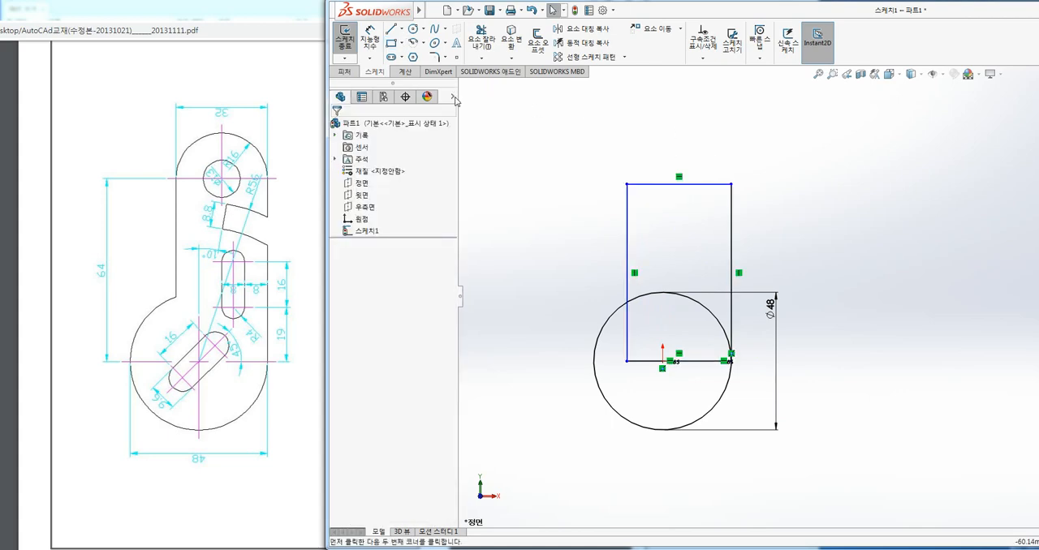
# Dimension the rectangle's width as 32 mm and its height as 64 mm.
pyautogui.click(369, 38)
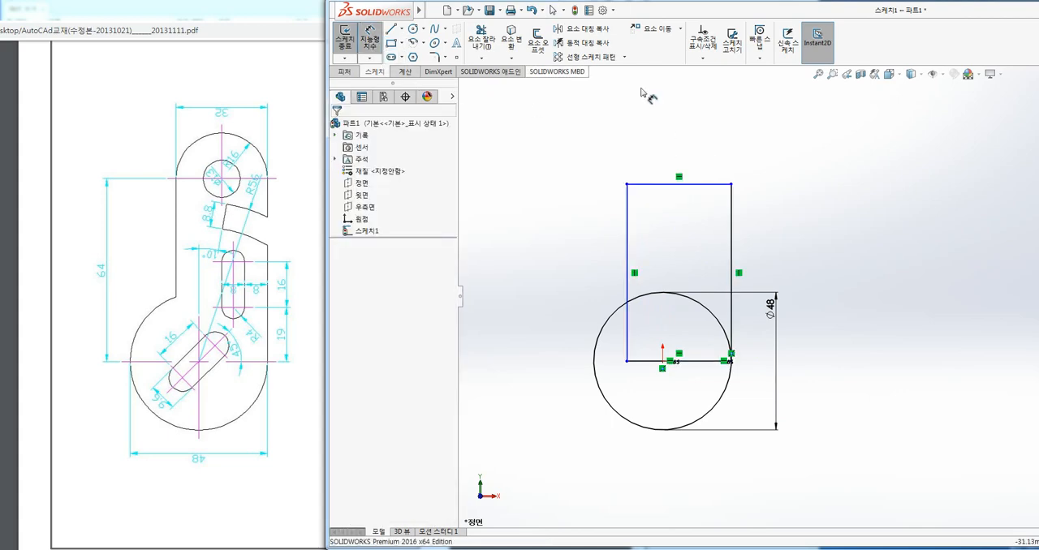
pyautogui.click(708, 187)
pyautogui.click(696, 143)
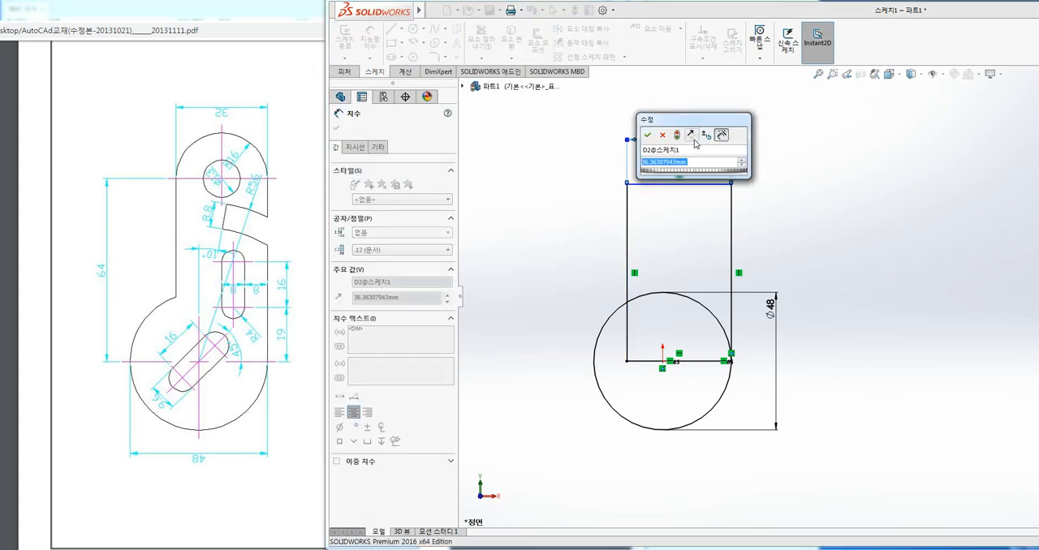
pyautogui.write('32')
pyautogui.press('Return')
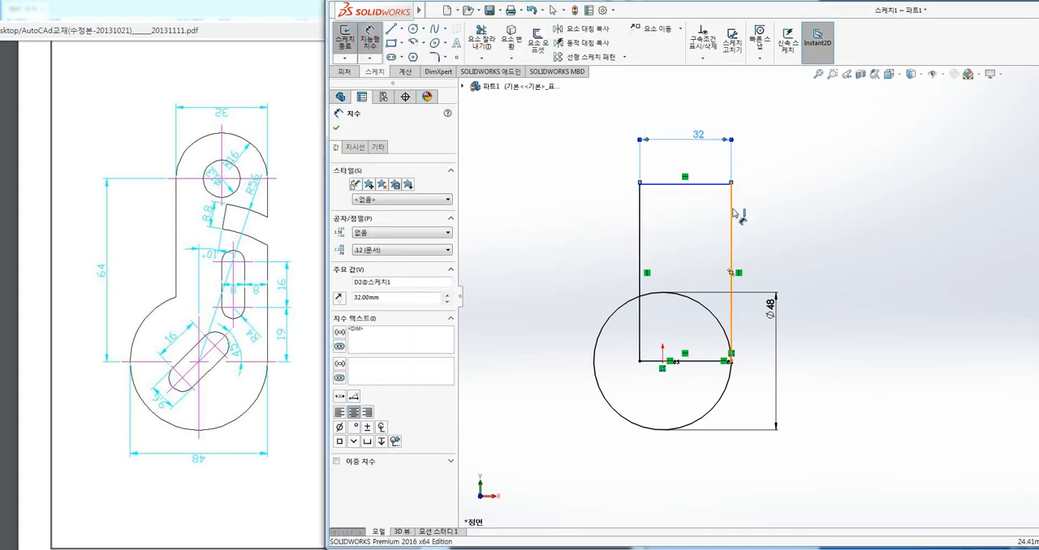
pyautogui.click(732, 215)
pyautogui.click(848, 256)
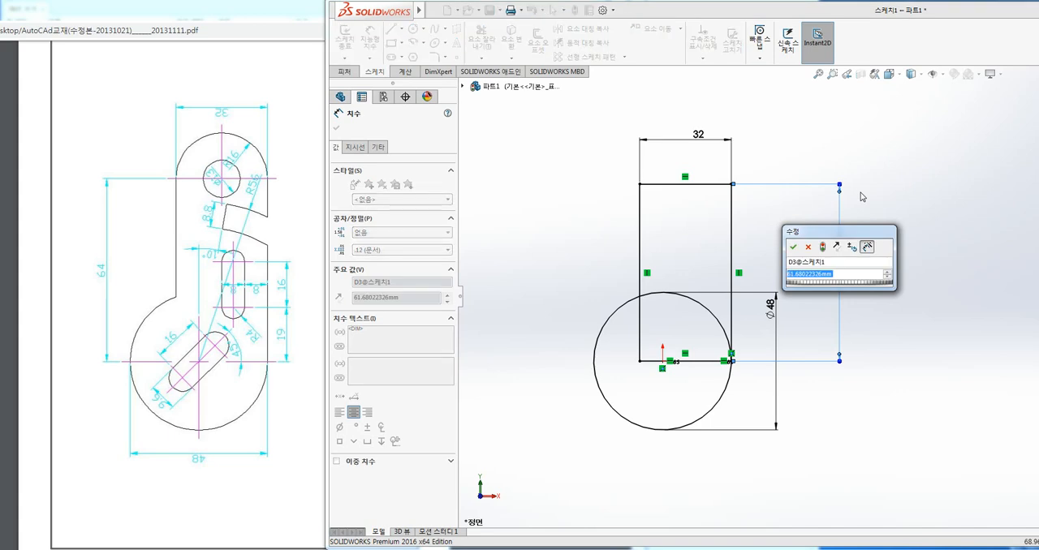
pyautogui.write('64')
pyautogui.press('Return')
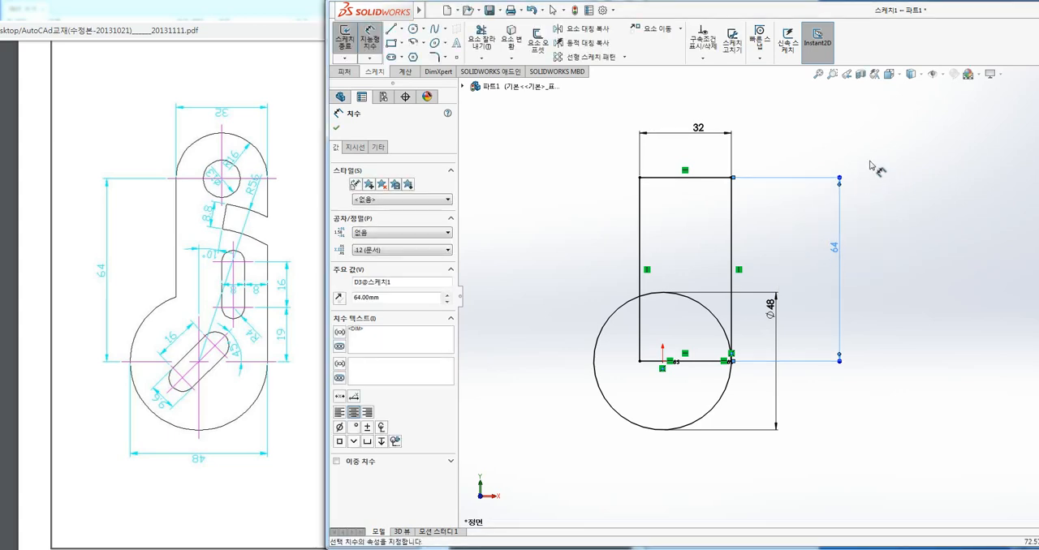
# Sketch a circle centred on the midpoint of the rectangle's upper edge, reaching its upper right corner for a 16 mm radius.
pyautogui.click(413, 28)
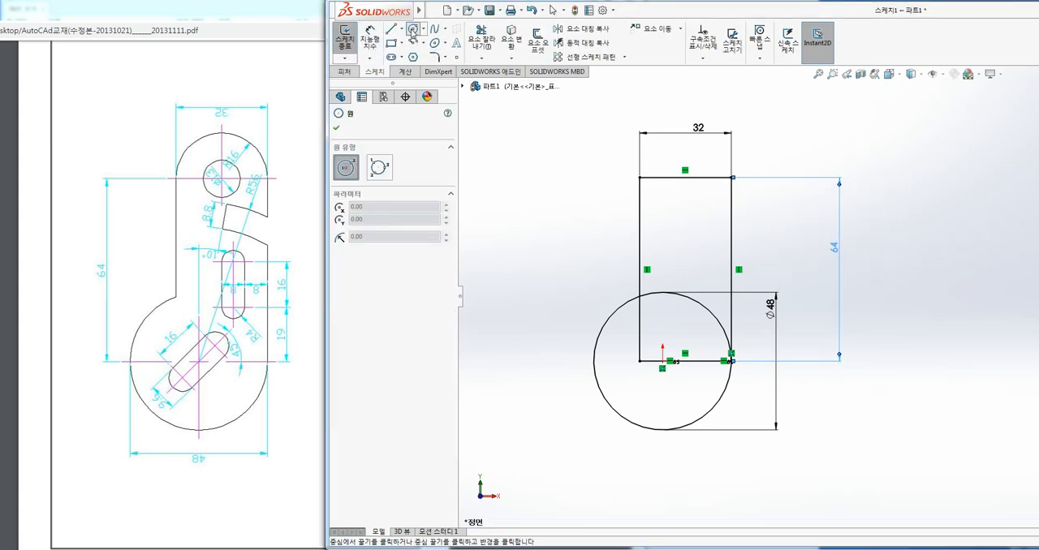
pyautogui.click(684, 176)
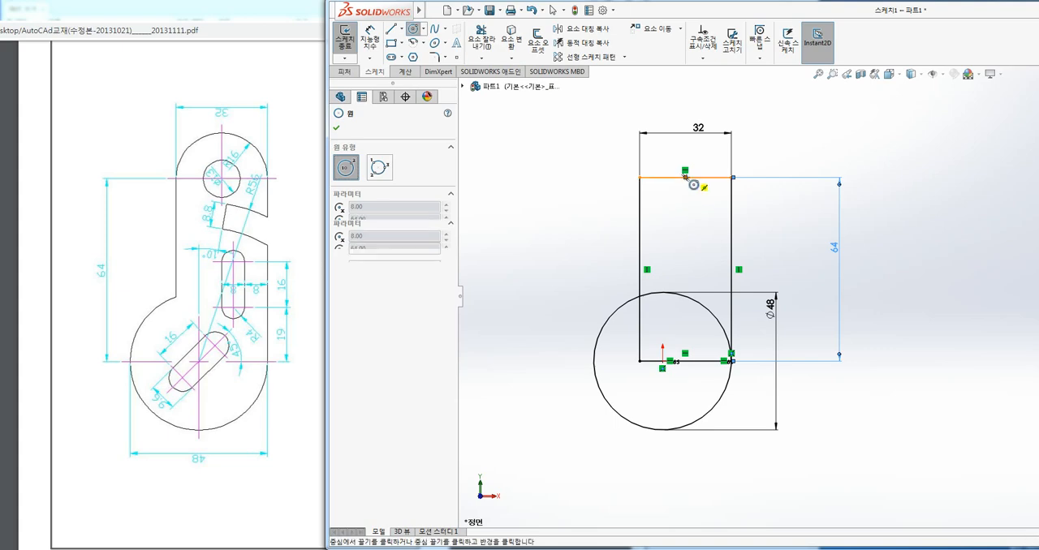
pyautogui.click(730, 176)
pyautogui.click(731, 179)
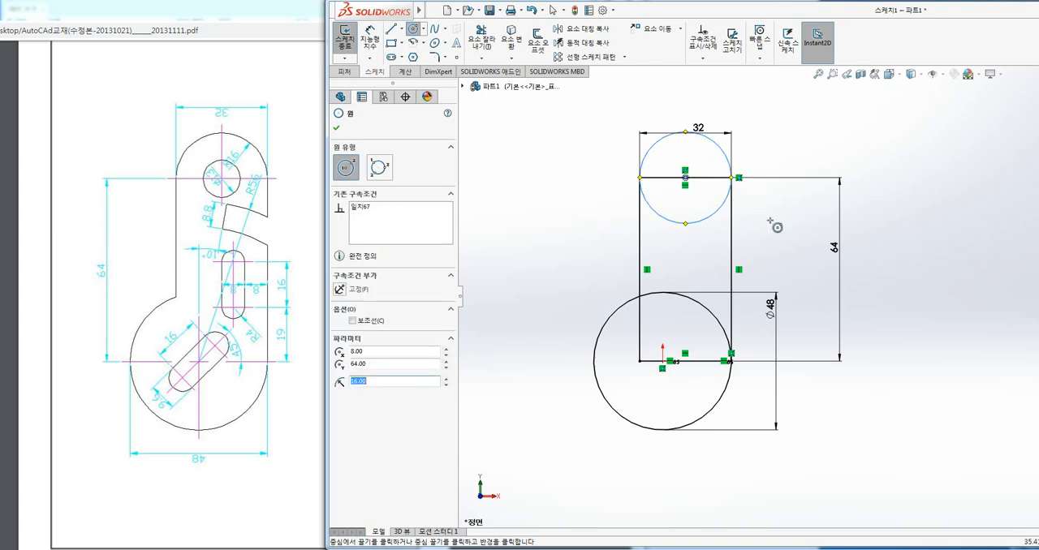
pyautogui.press('Escape')
pyautogui.press('Escape')
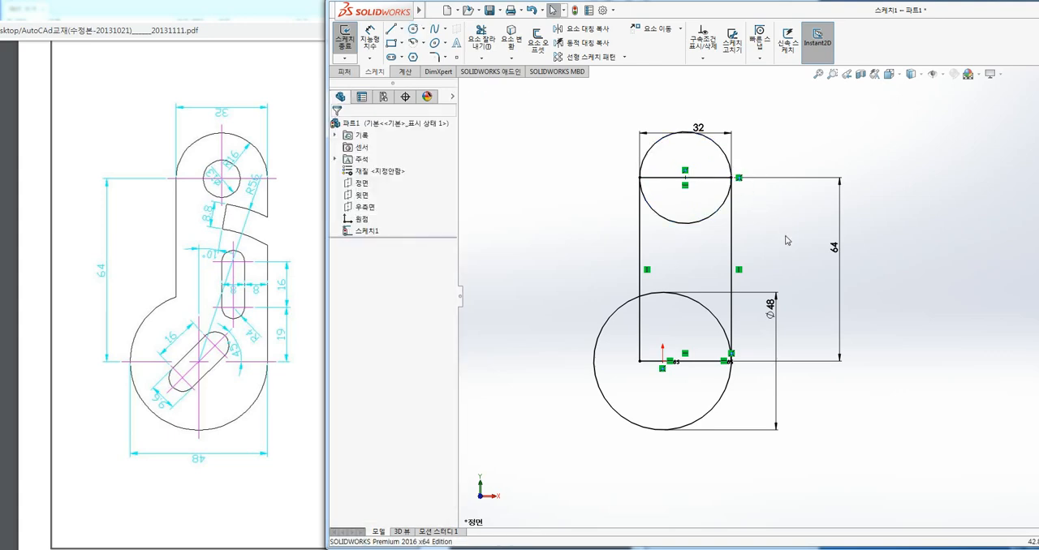
# Convert the rectangle's upper edge into a construction line.
pyautogui.click(708, 180)
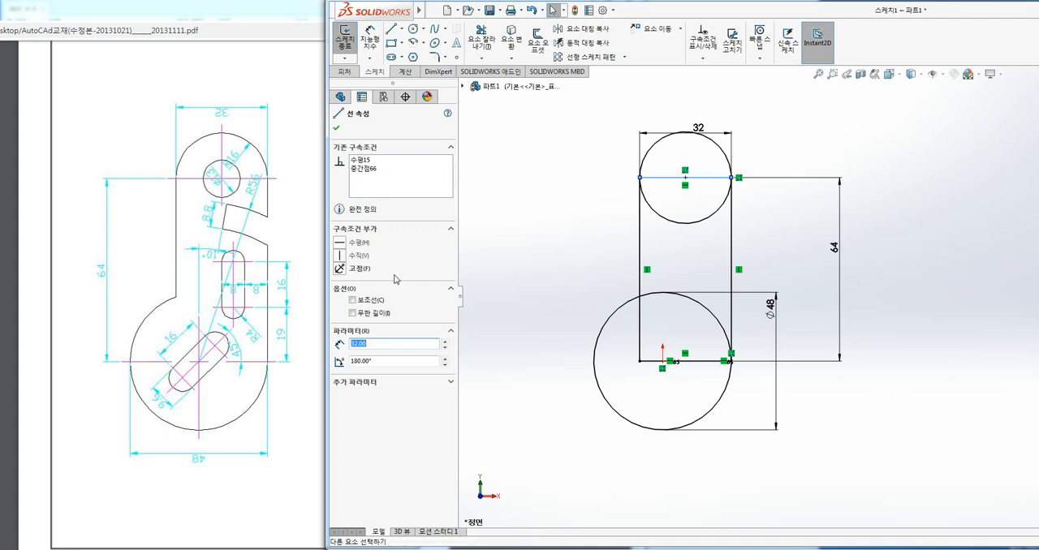
pyautogui.click(353, 300)
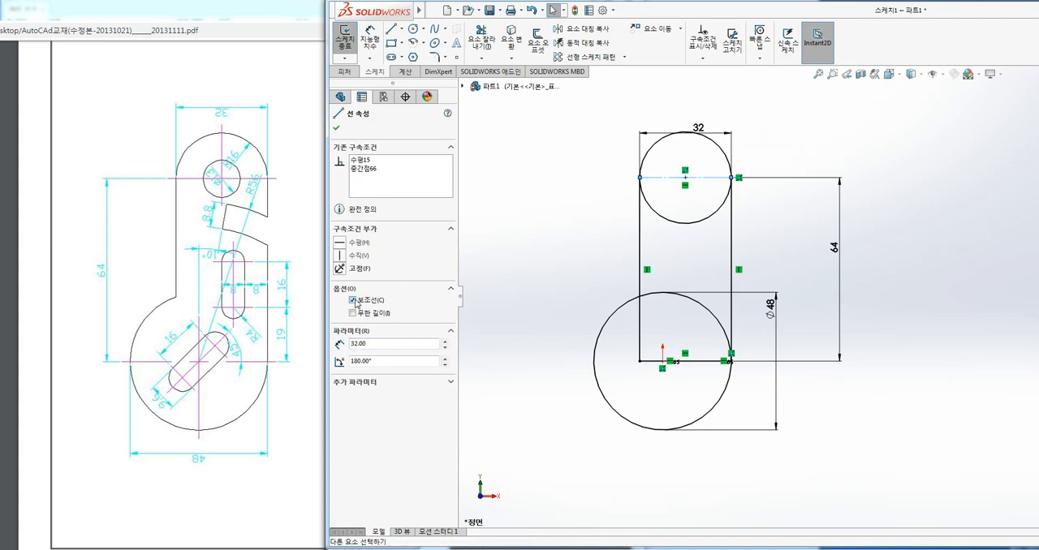
pyautogui.click(337, 128)
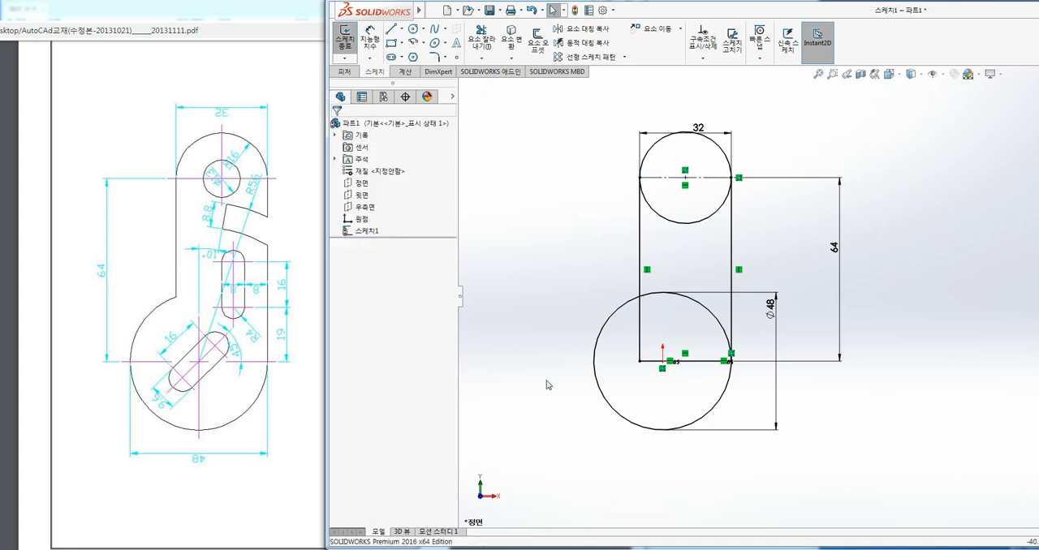
# Trim the rectangle's edges inside the large circle, the large circle's arc between the rectangle's sides, and the upper circle's lower half.
pyautogui.click(481, 36)
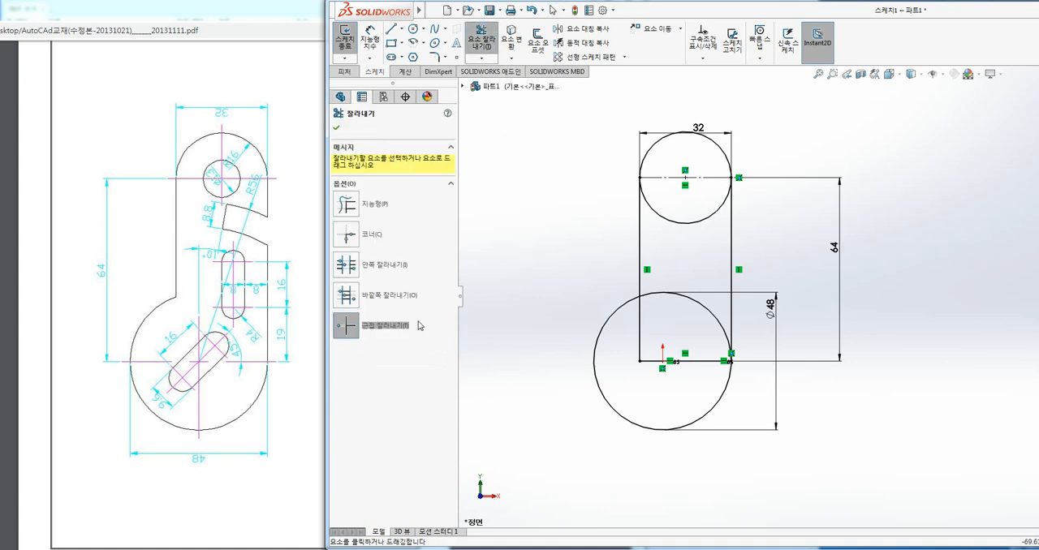
pyautogui.click(668, 362)
pyautogui.click(640, 330)
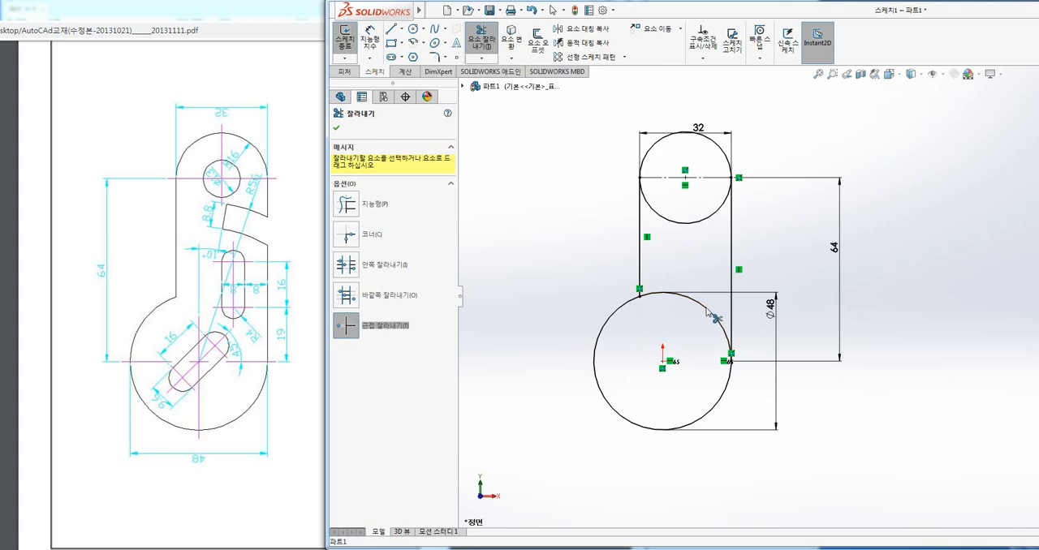
pyautogui.click(705, 308)
pyautogui.click(690, 223)
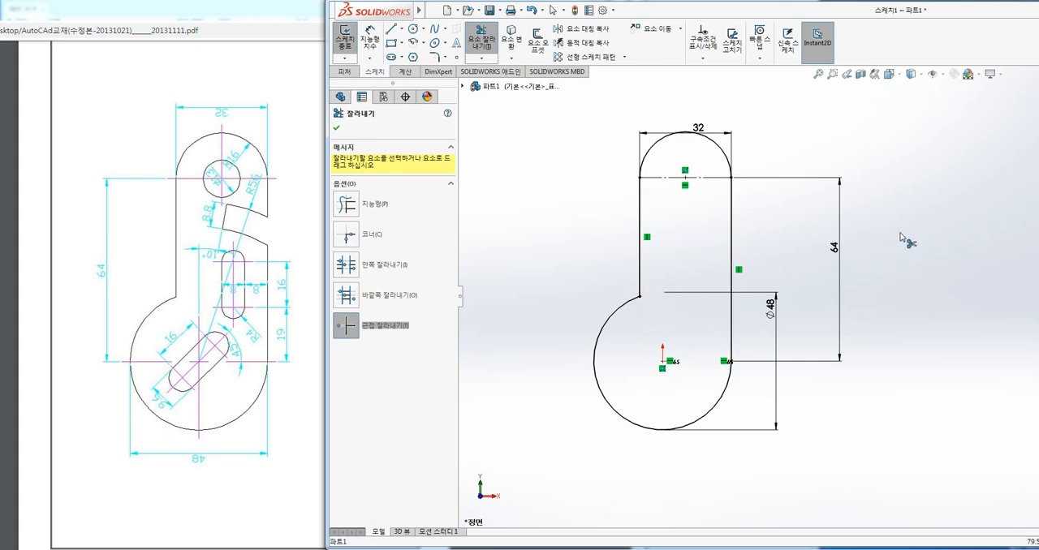
pyautogui.press('Escape')
# Move the 32 mm width dimension higher, clear of the upper arc.
pyautogui.moveTo(780, 270)
pyautogui.keyDown('ctrl'); pyautogui.mouseDown(button='middle')
pyautogui.moveTo(725, 278)
pyautogui.moveTo(783, 256)
pyautogui.mouseUp(button='middle'); pyautogui.keyUp('ctrl')
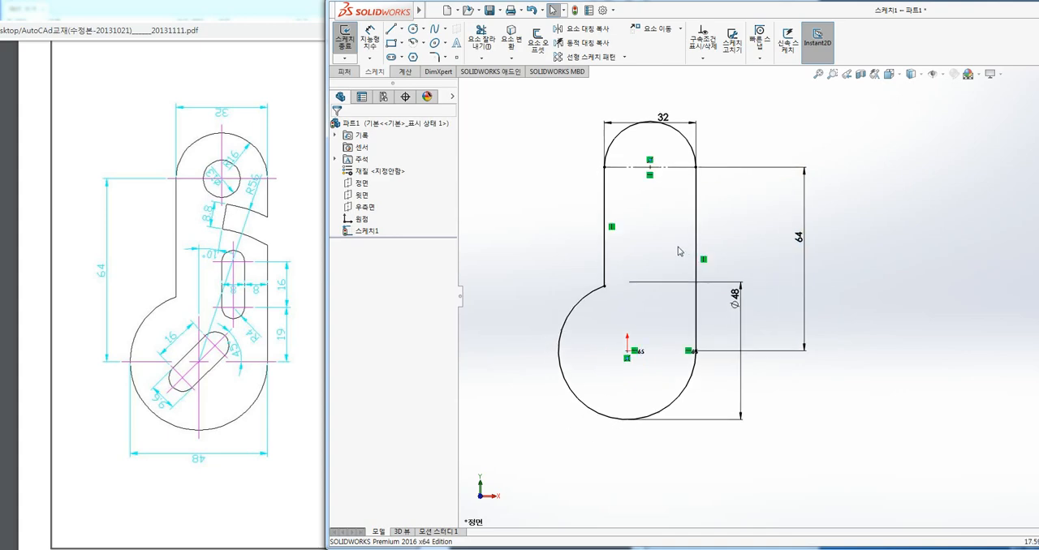
pyautogui.moveTo(662, 118); pyautogui.dragTo(662, 106)
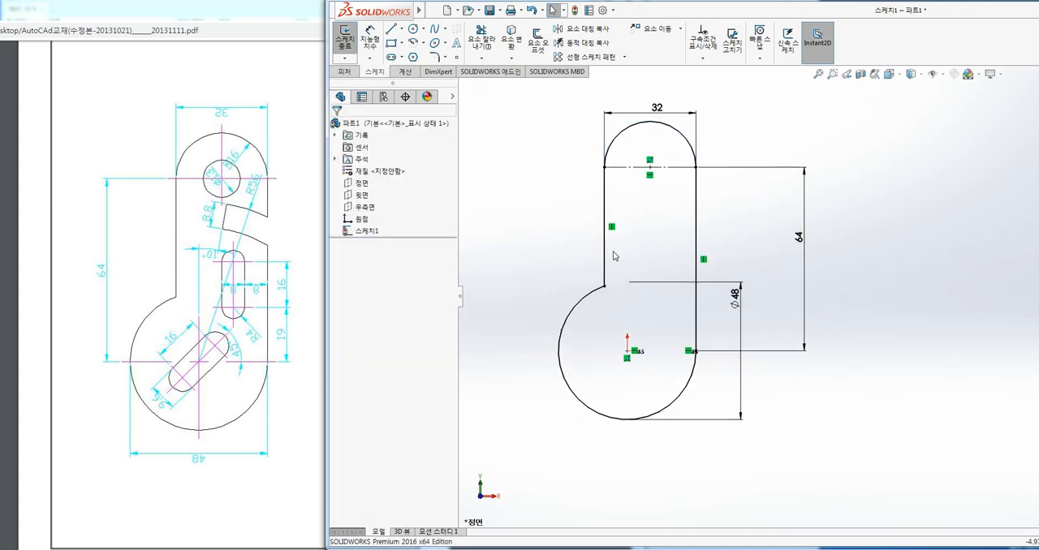
# Sketch a centre rectangle about 25 mm wide and 10 mm high, centred on the origin inside the large arc.
pyautogui.keyDown('ctrl'); pyautogui.moveTo(613, 252); pyautogui.dragTo(616, 252, button='middle'); pyautogui.keyUp('ctrl')
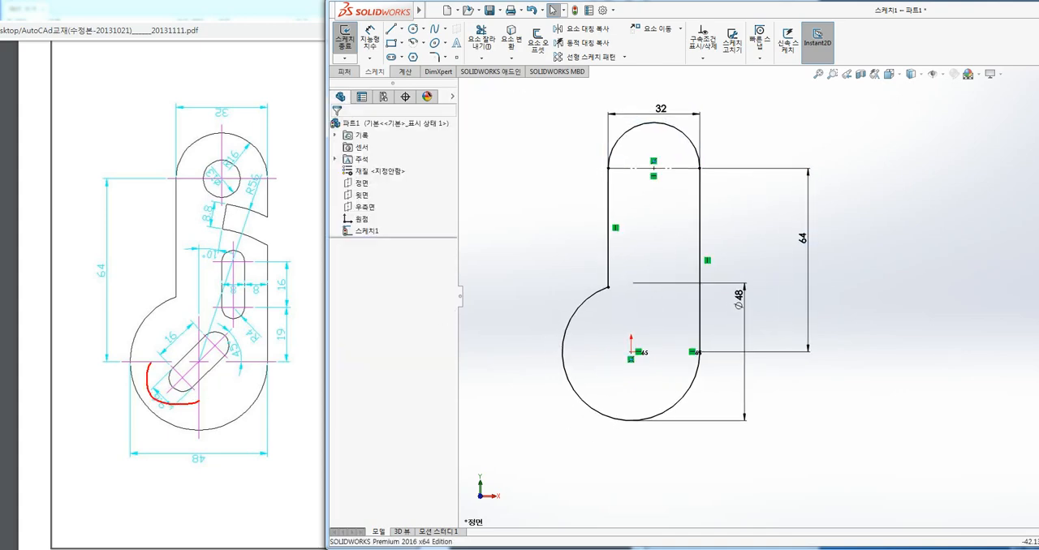
pyautogui.press('Escape')
pyautogui.click(401, 43)
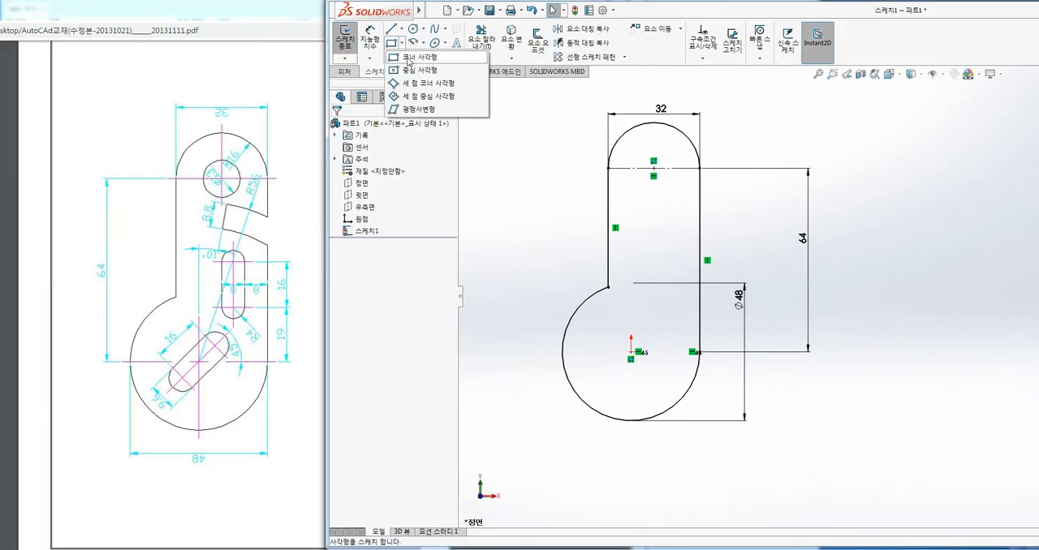
pyautogui.click(411, 71)
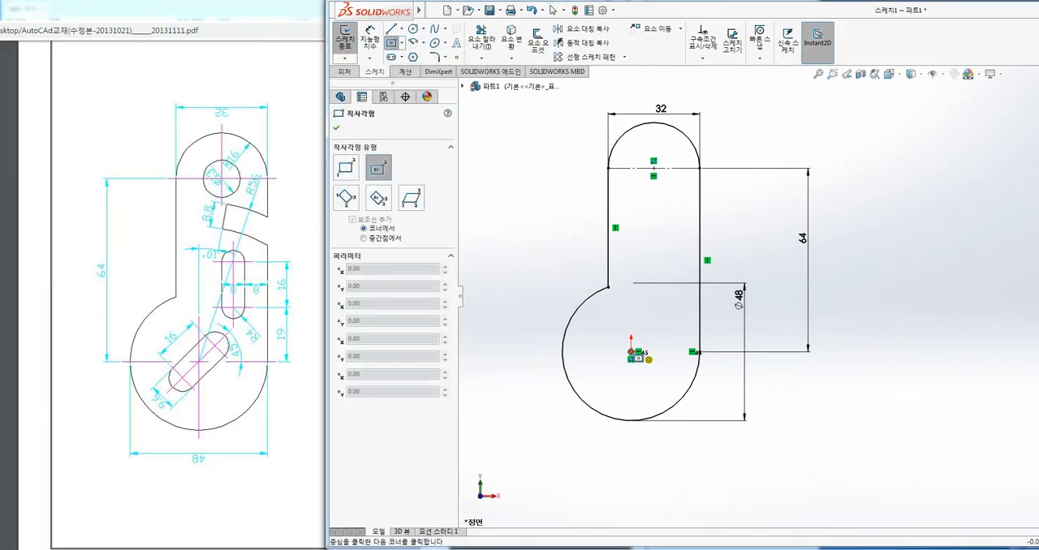
pyautogui.click(631, 352)
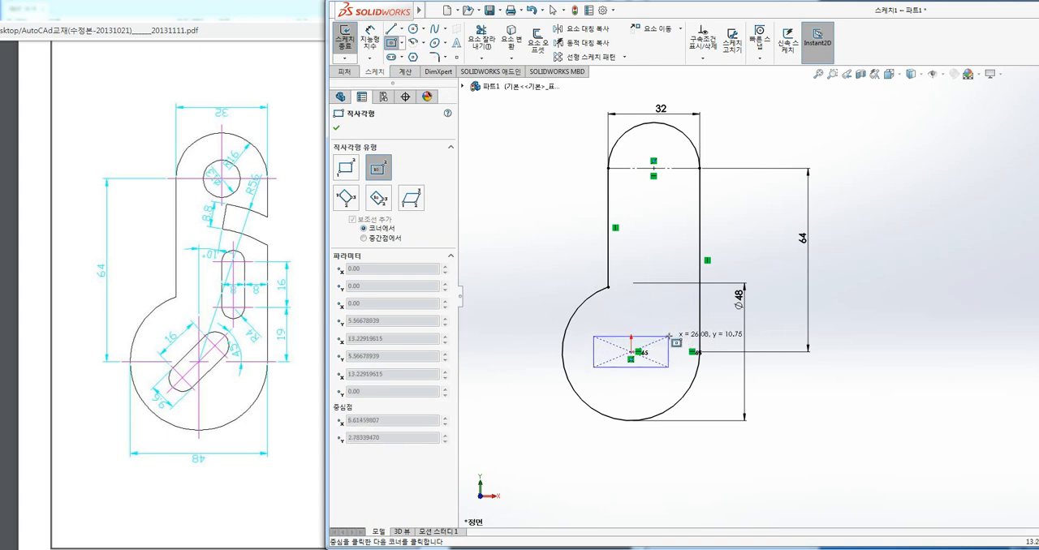
pyautogui.click(667, 336)
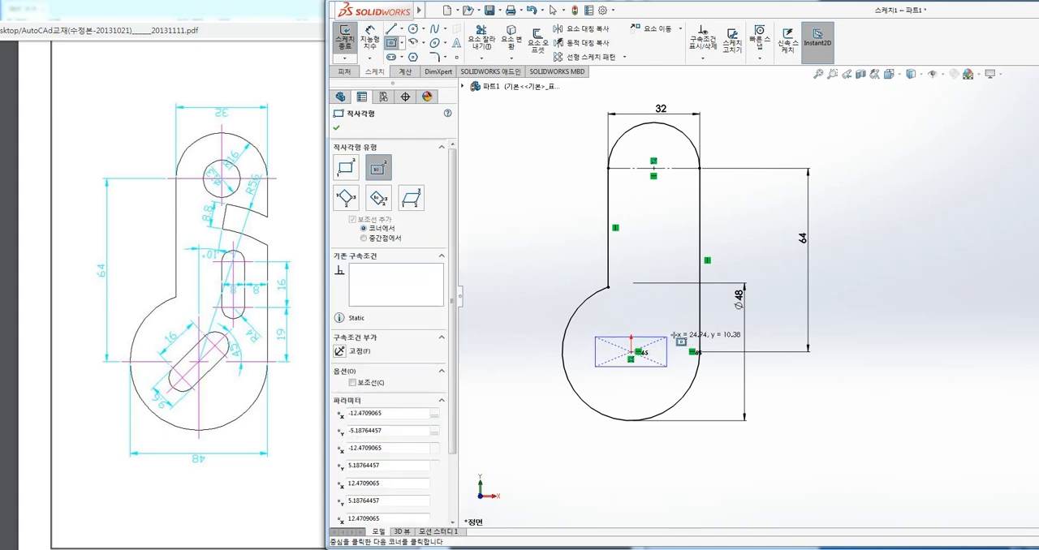
# Dimension the centre rectangle to 16 mm wide and 9.6 mm high.
pyautogui.click(369, 38)
pyautogui.click(645, 337)
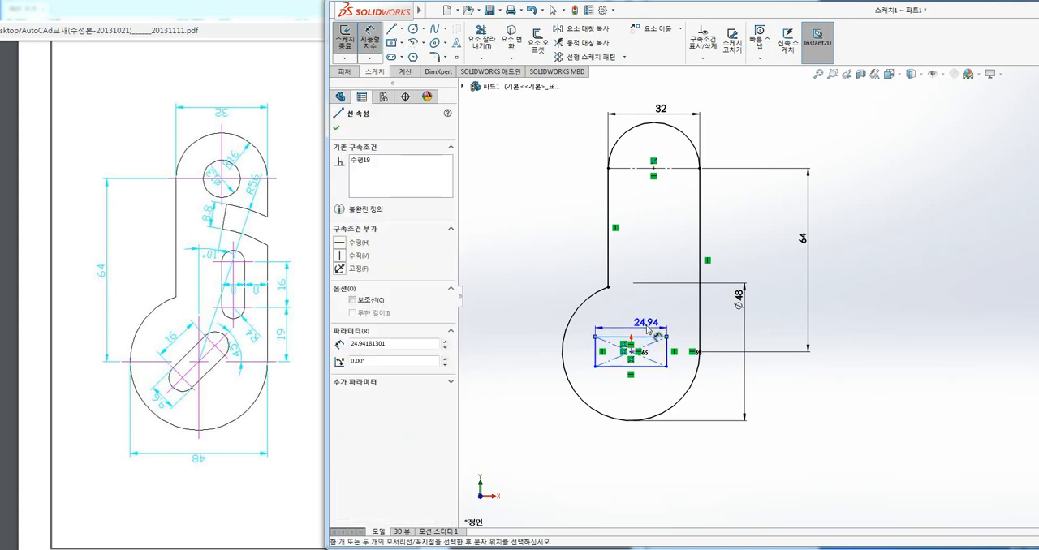
pyautogui.click(646, 324)
pyautogui.write('16')
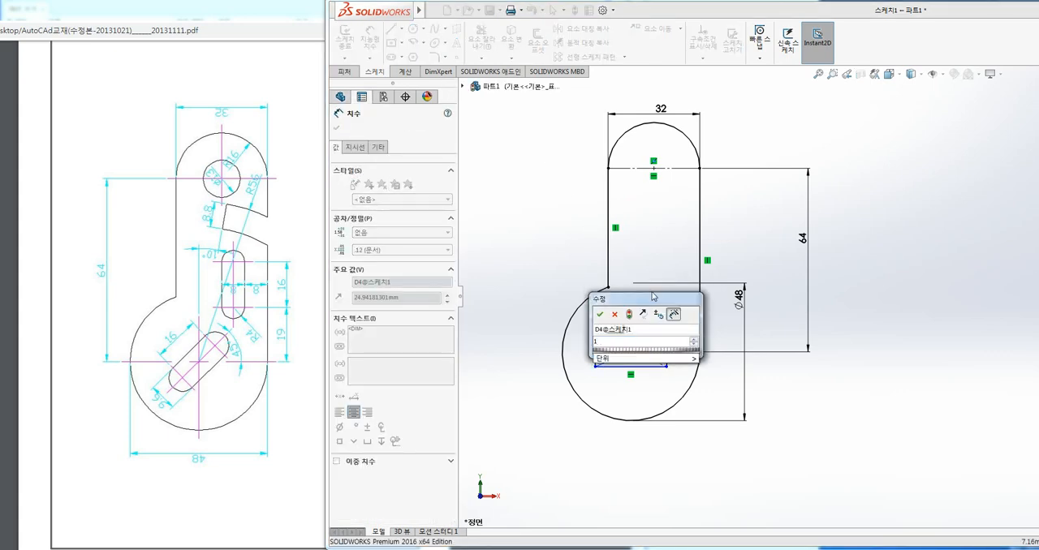
pyautogui.press('Return')
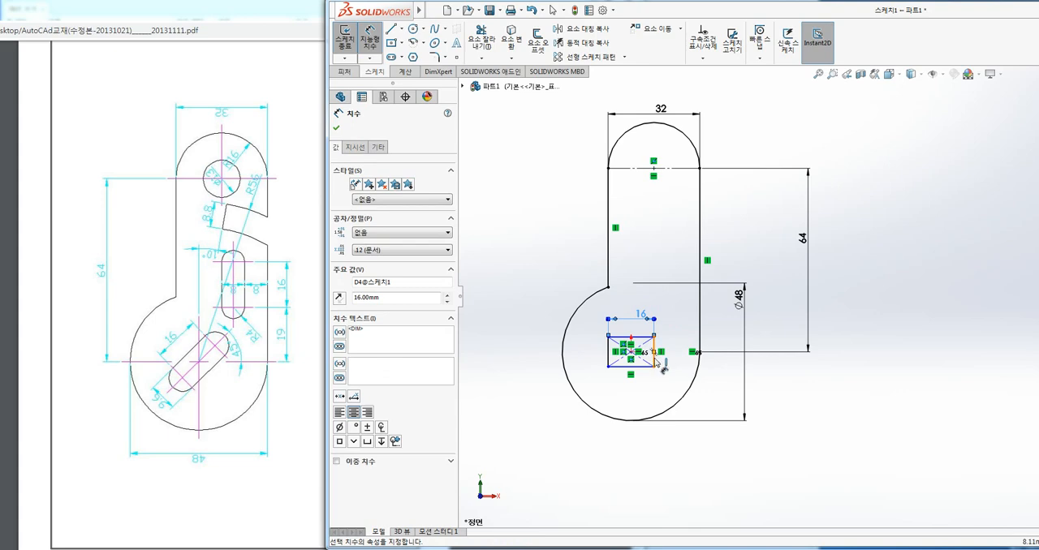
pyautogui.click(654, 357)
pyautogui.click(727, 364)
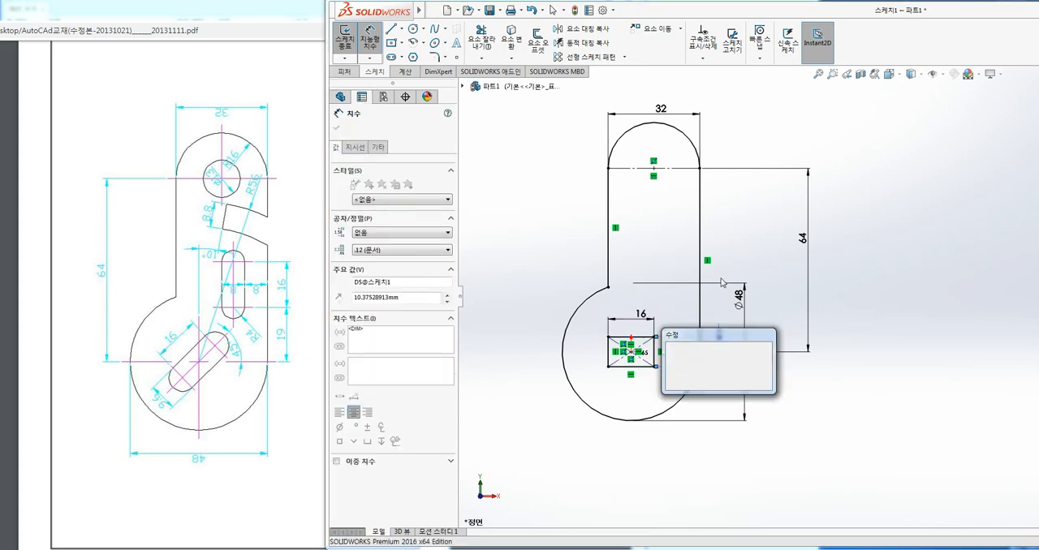
pyautogui.write('9.6')
pyautogui.press('Return')
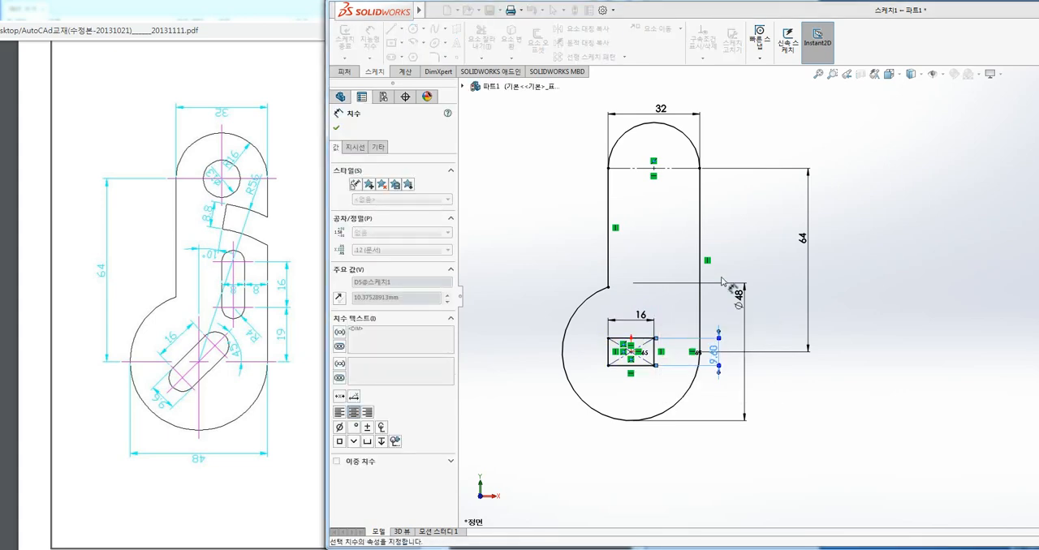
pyautogui.press('Escape')
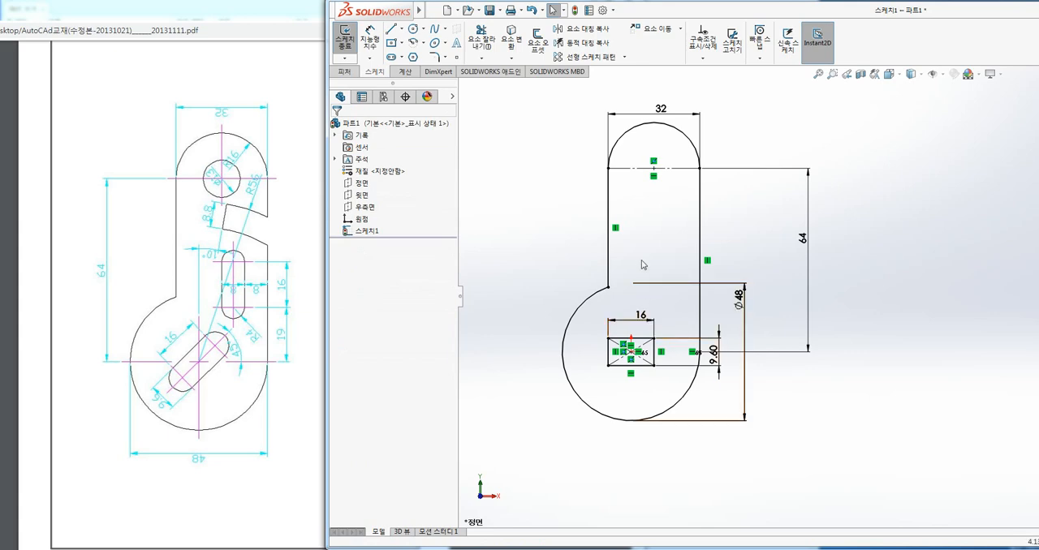
# Sketch two 4.8 mm radius circles centred on the midpoints of the small rectangle's left and right edges, reaching its corners.
pyautogui.scroll(-3, 649, 243)
pyautogui.keyDown('ctrl'); pyautogui.moveTo(694, 251); pyautogui.dragTo(706, 251, button='middle'); pyautogui.keyUp('ctrl')
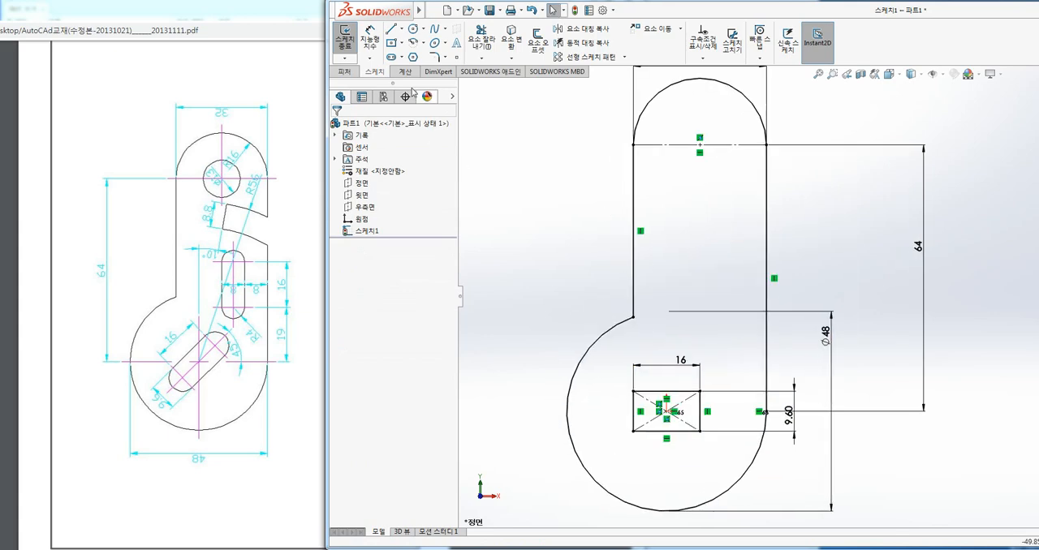
pyautogui.click(414, 29)
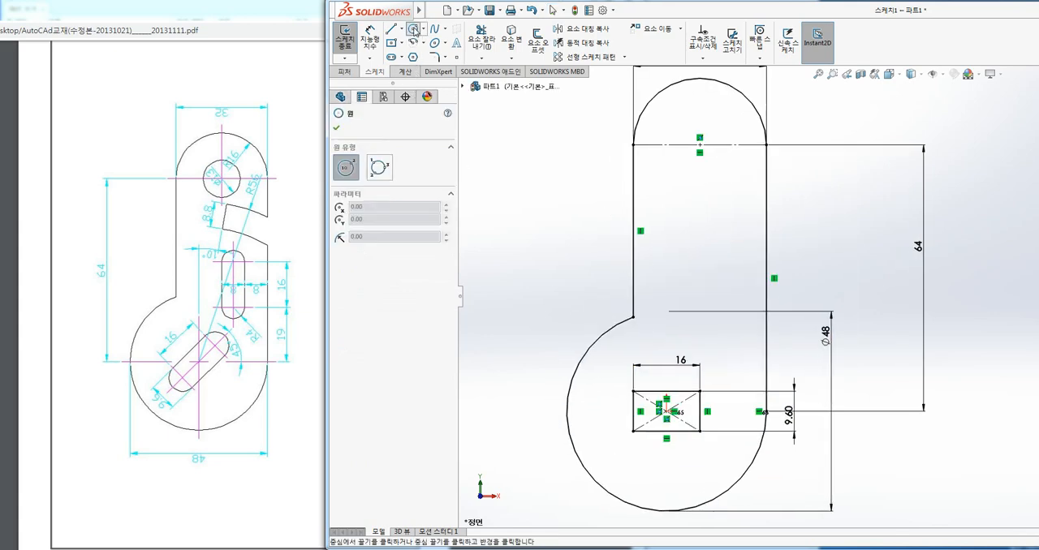
pyautogui.scroll(-3, 624, 448)
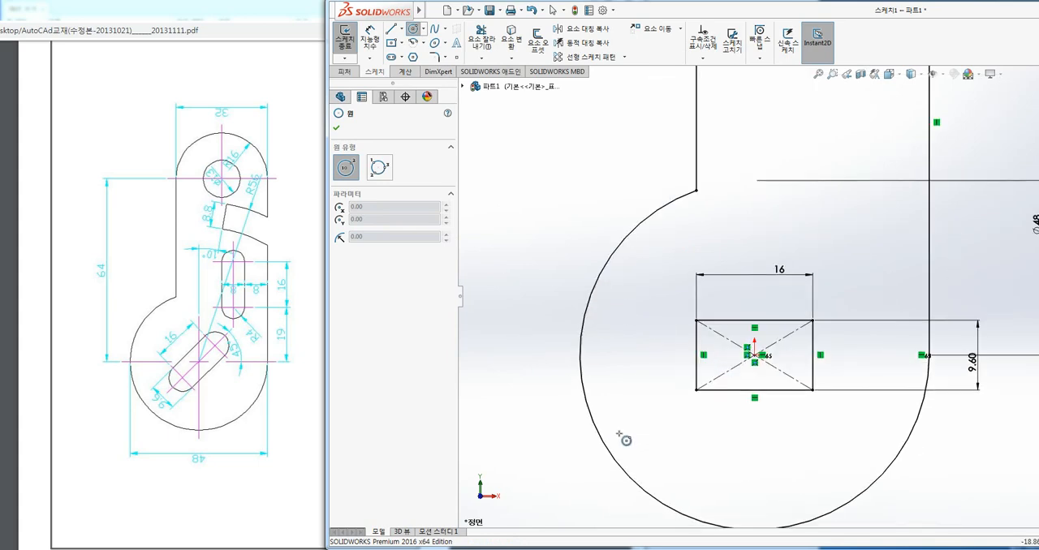
pyautogui.click(696, 354)
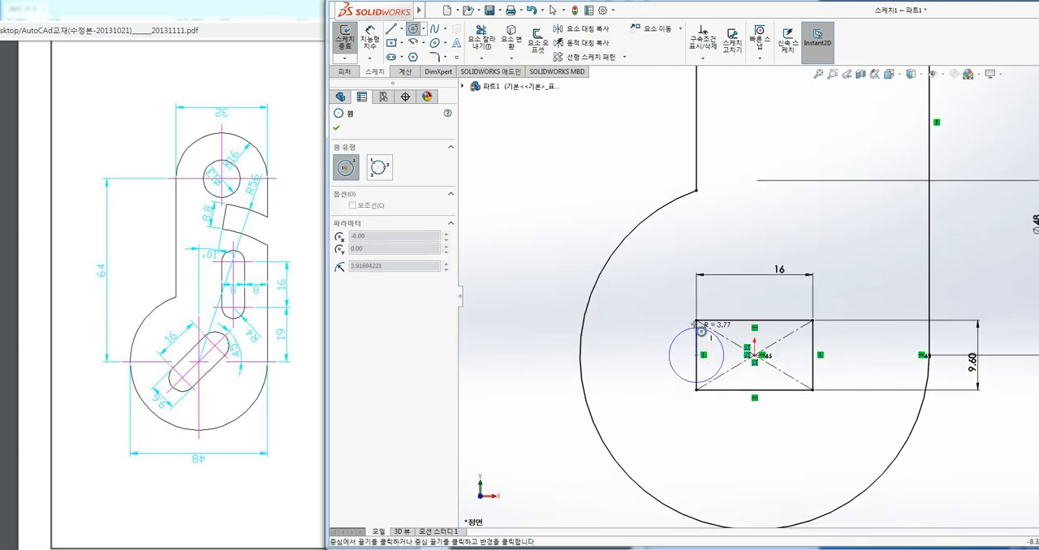
pyautogui.click(661, 355)
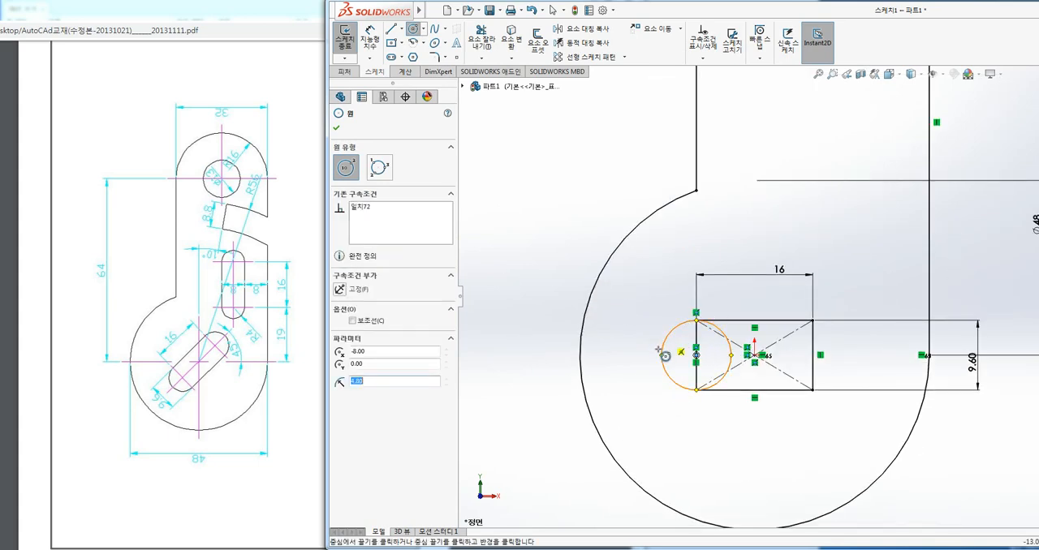
pyautogui.click(812, 355)
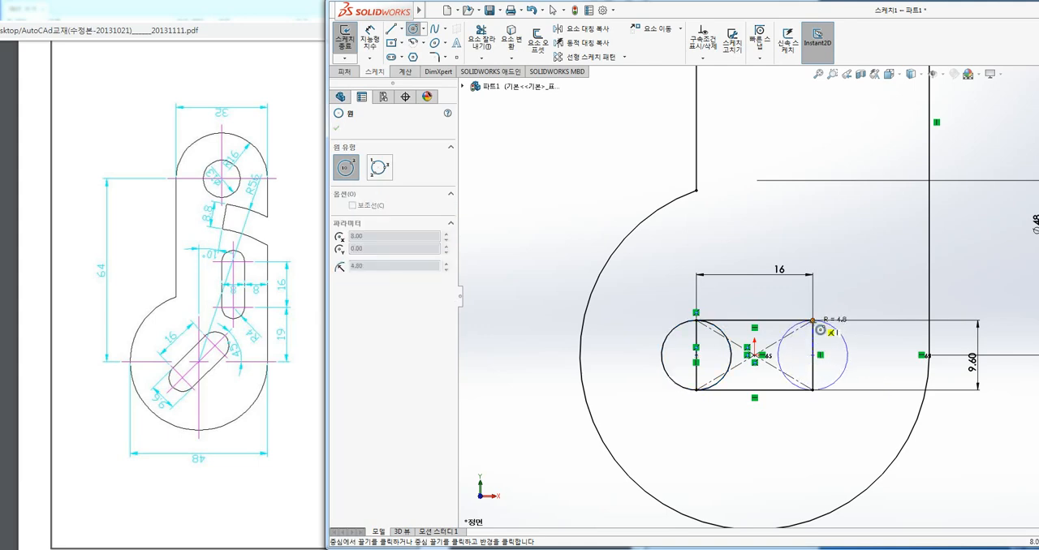
pyautogui.click(847, 355)
pyautogui.press('Escape')
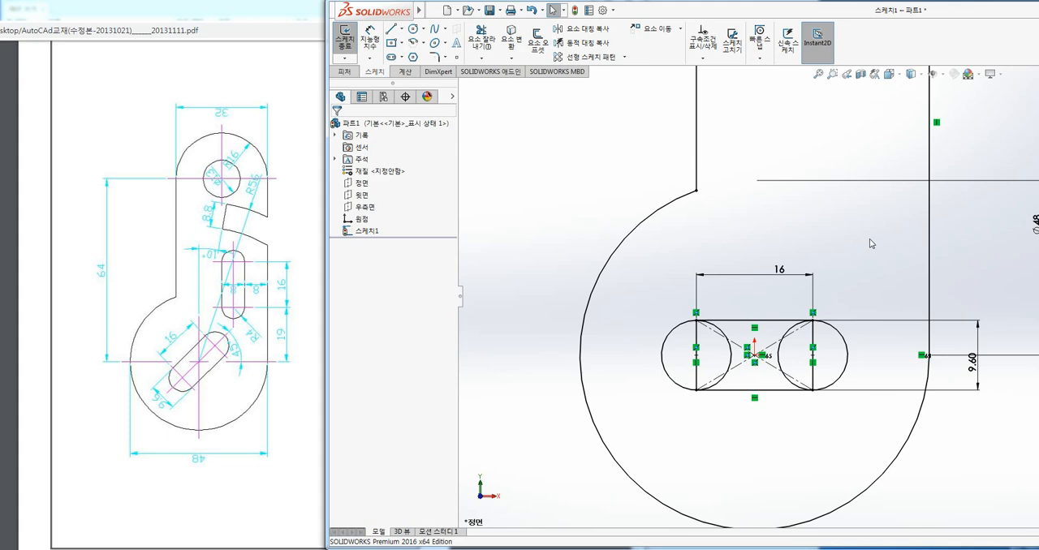
# Convert the small rectangle's left and right edges into construction lines.
pyautogui.click(700, 375)
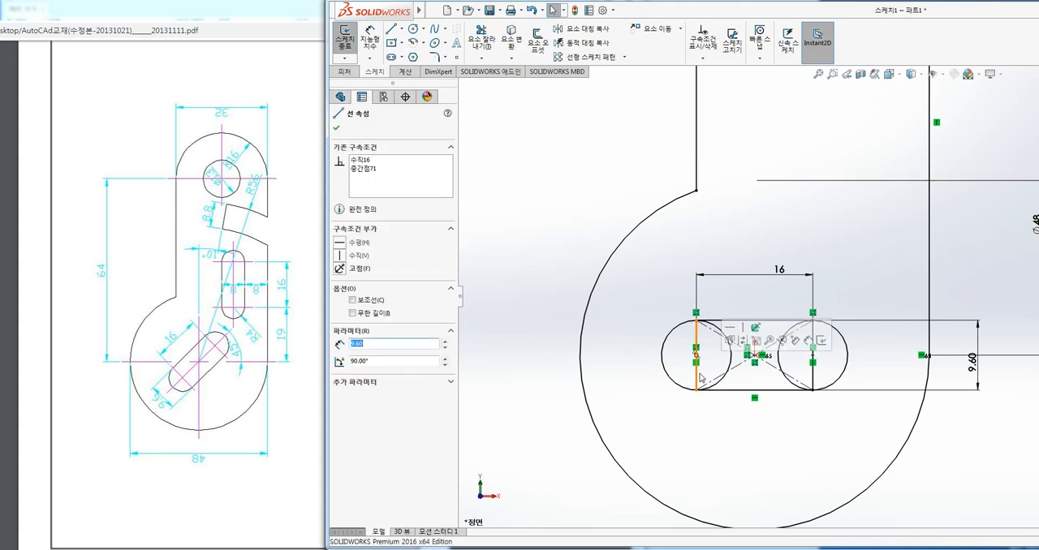
pyautogui.click(744, 344)
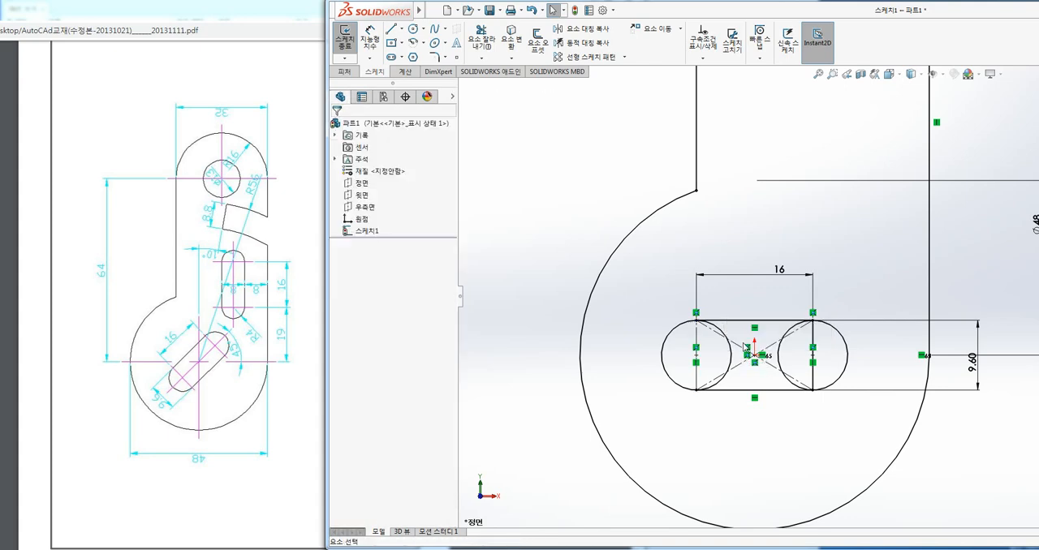
pyautogui.click(813, 378)
pyautogui.click(870, 342)
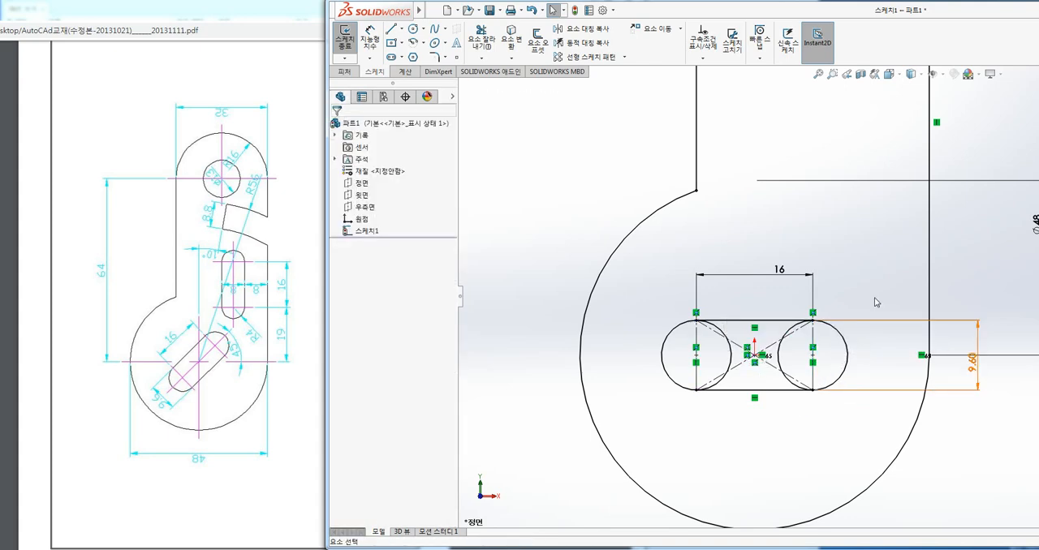
# Trim the inner halves of both small circles inside the rectangle to form a horizontal slot.
pyautogui.click(492, 45)
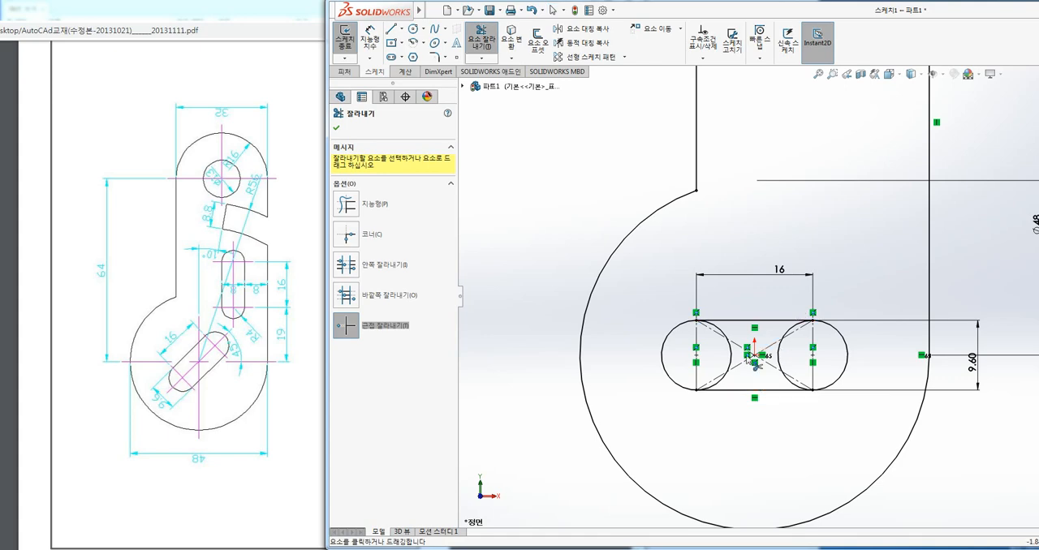
pyautogui.scroll(-2, 712, 380)
pyautogui.click(728, 383)
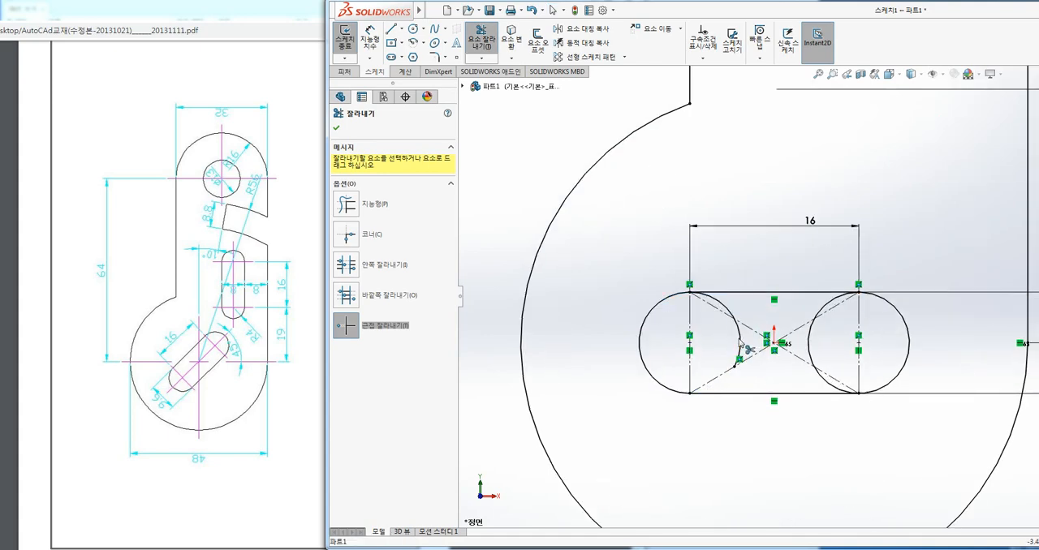
pyautogui.click(738, 343)
pyautogui.click(729, 311)
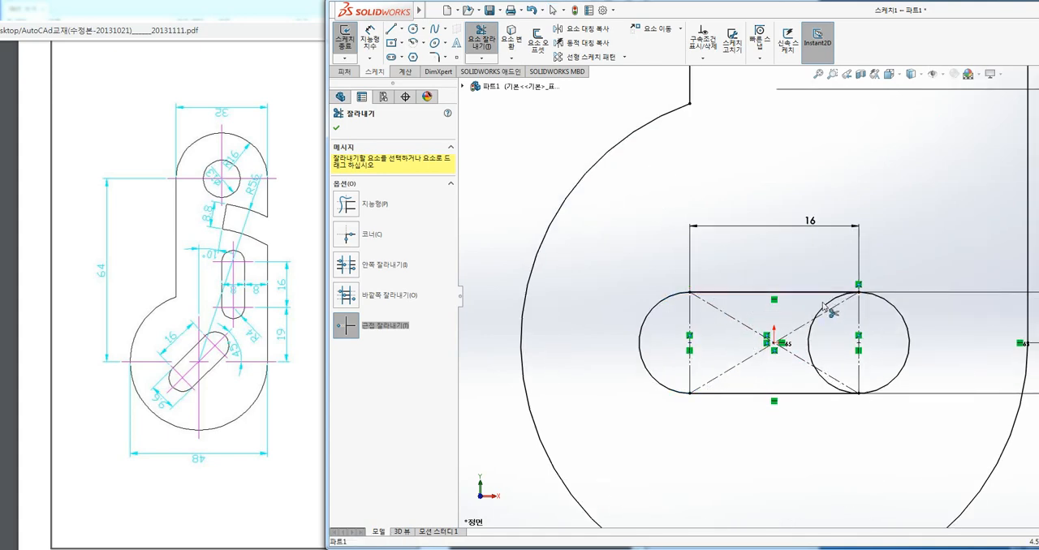
pyautogui.moveTo(824, 306); pyautogui.dragTo(781, 413)
pyautogui.press('Escape')
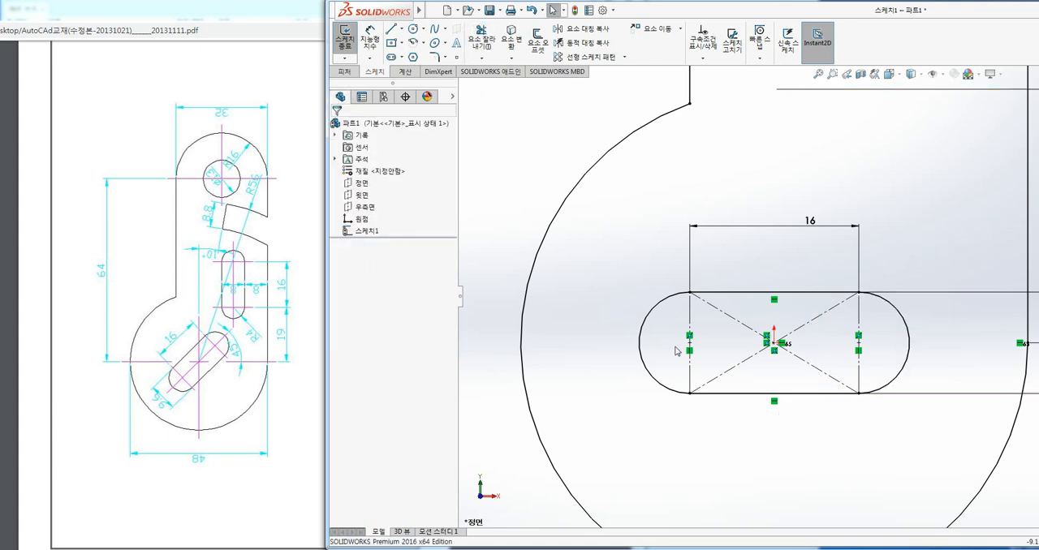
# Rotate all the slot's sketch entities by 45° about the origin with Rotate Entities.
pyautogui.scroll(2, 676, 350)
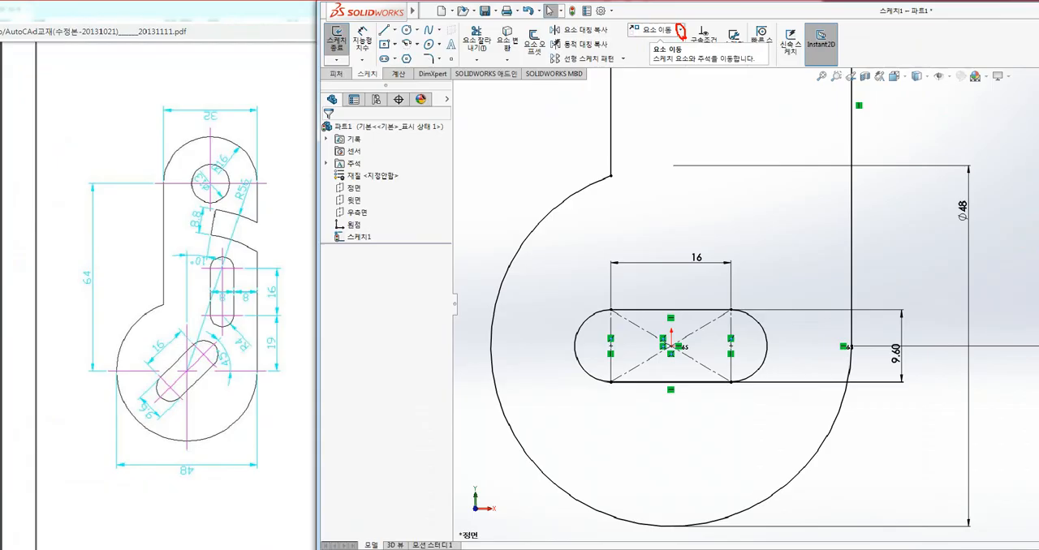
pyautogui.click(683, 57)
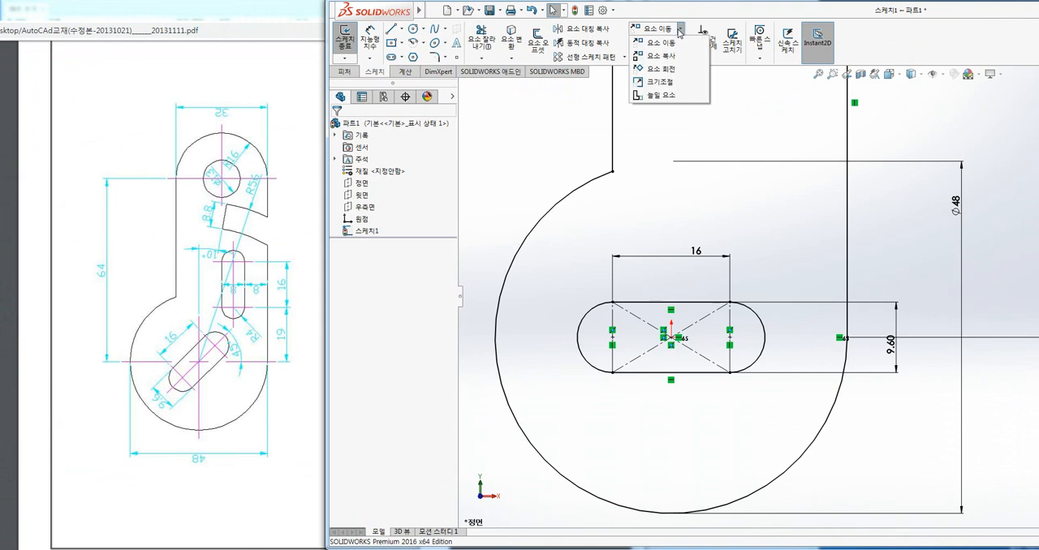
pyautogui.click(667, 69)
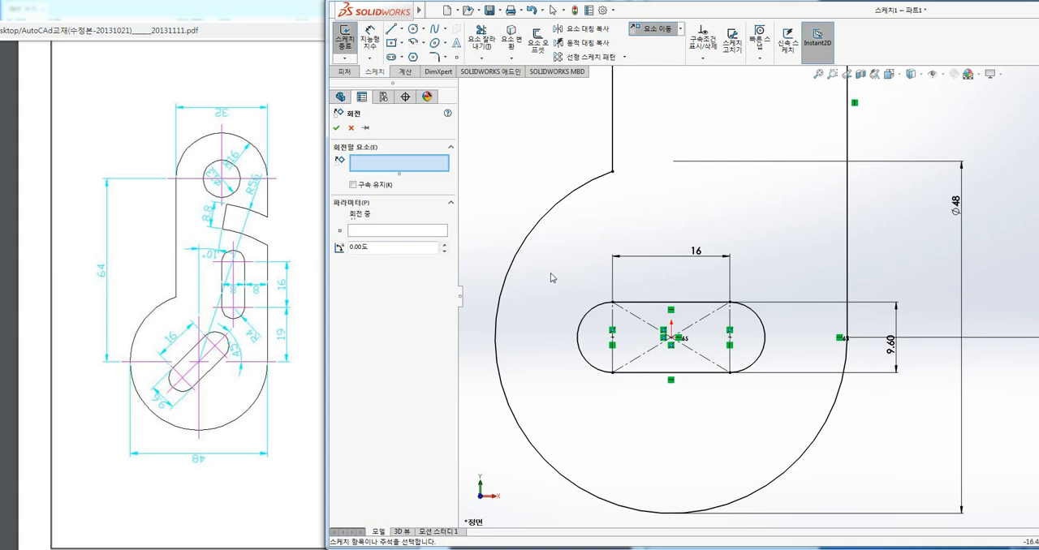
pyautogui.moveTo(551, 275); pyautogui.dragTo(795, 397)
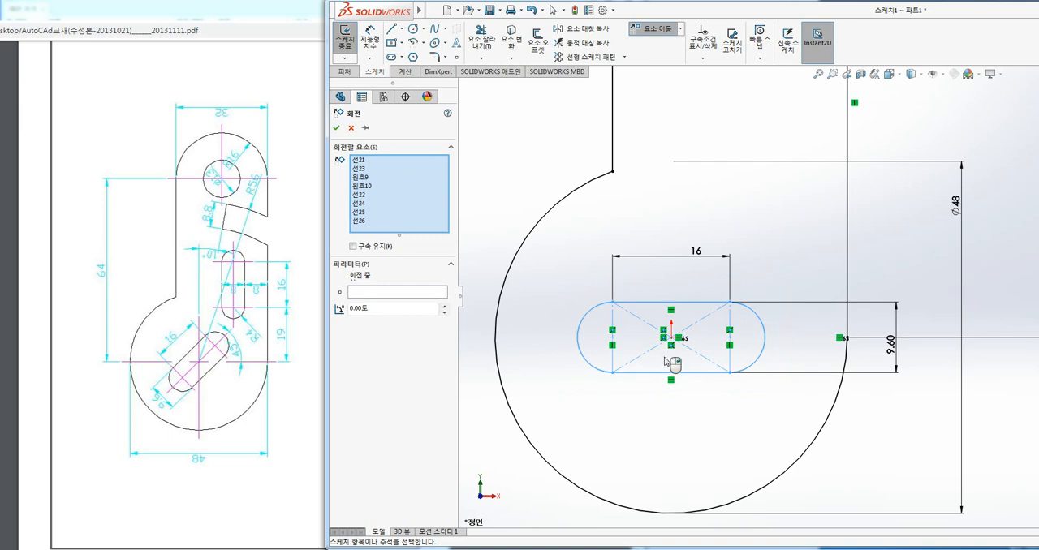
pyautogui.moveTo(545, 271); pyautogui.dragTo(793, 399)
pyautogui.click(382, 292)
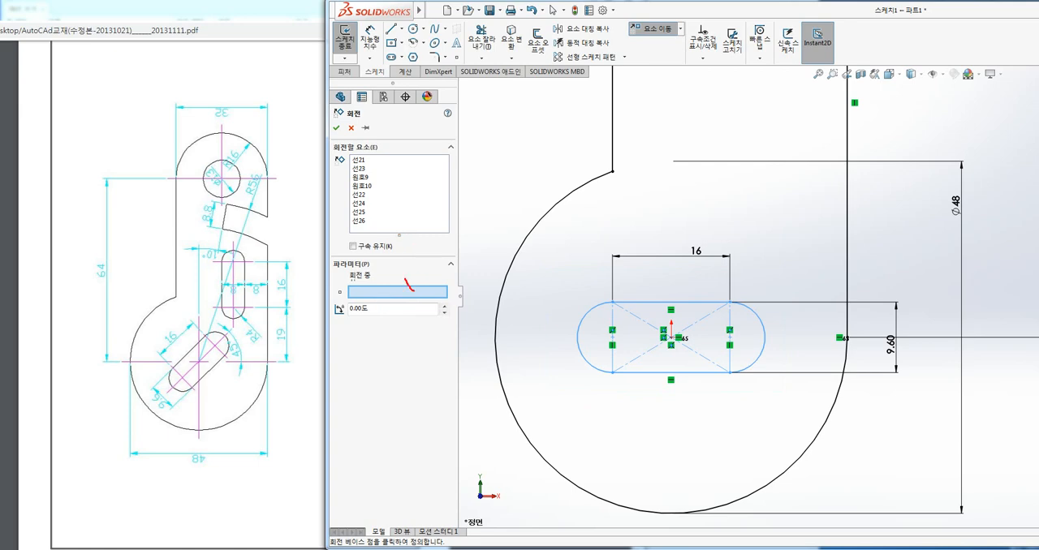
pyautogui.click(671, 337)
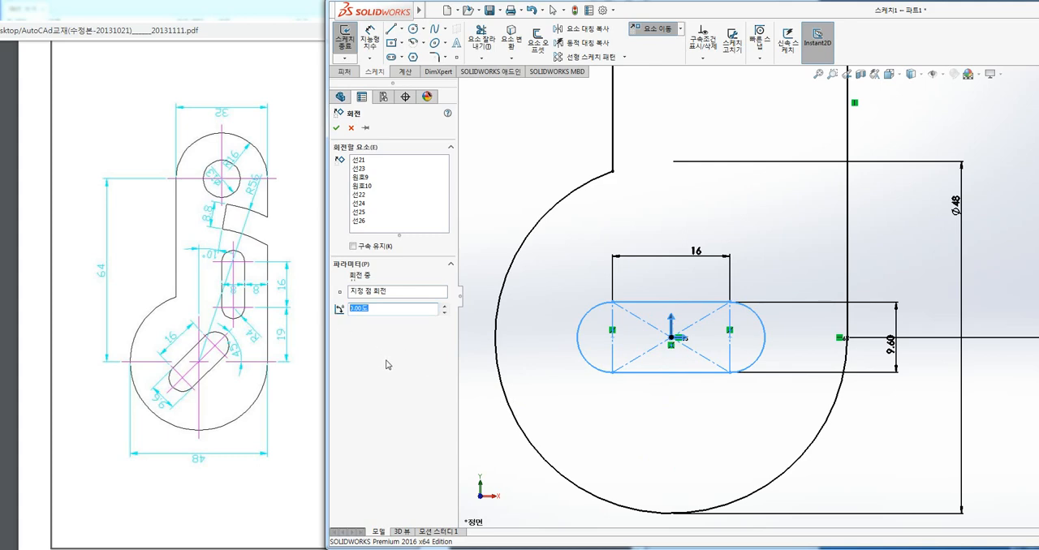
pyautogui.write('45')
pyautogui.press('Return')
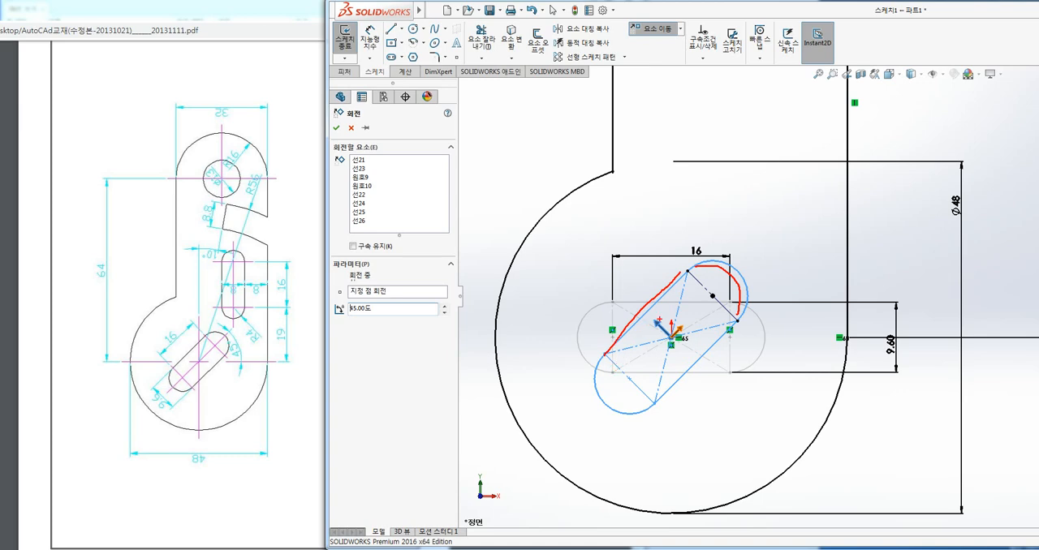
pyautogui.moveTo(658, 321); pyautogui.dragTo(652, 311)
pyautogui.moveTo(605, 354)
pyautogui.mouseDown()
pyautogui.moveTo(570, 434)
pyautogui.moveTo(663, 448)
pyautogui.moveTo(772, 328)
pyautogui.moveTo(759, 288)
pyautogui.mouseUp()
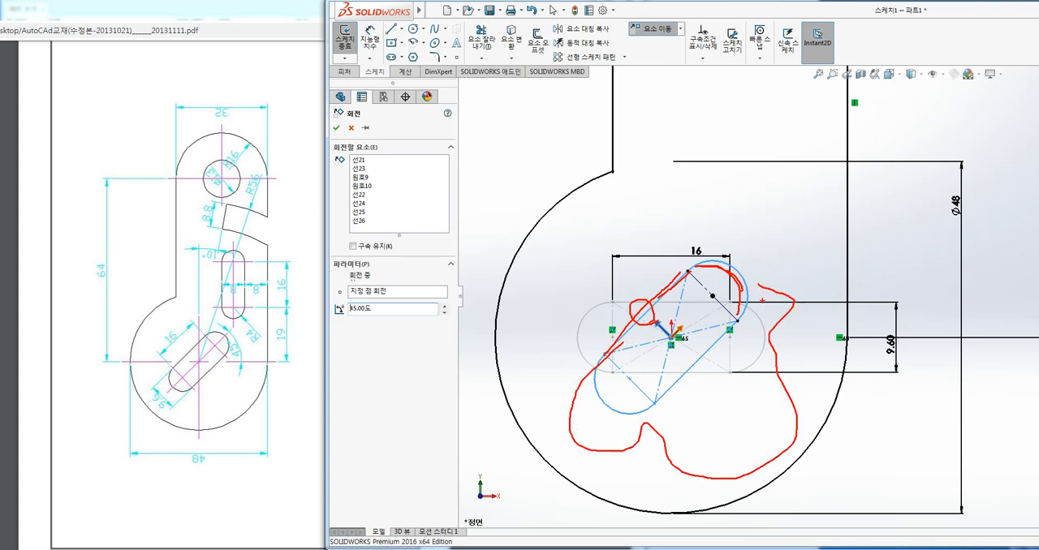
pyautogui.press('Escape')
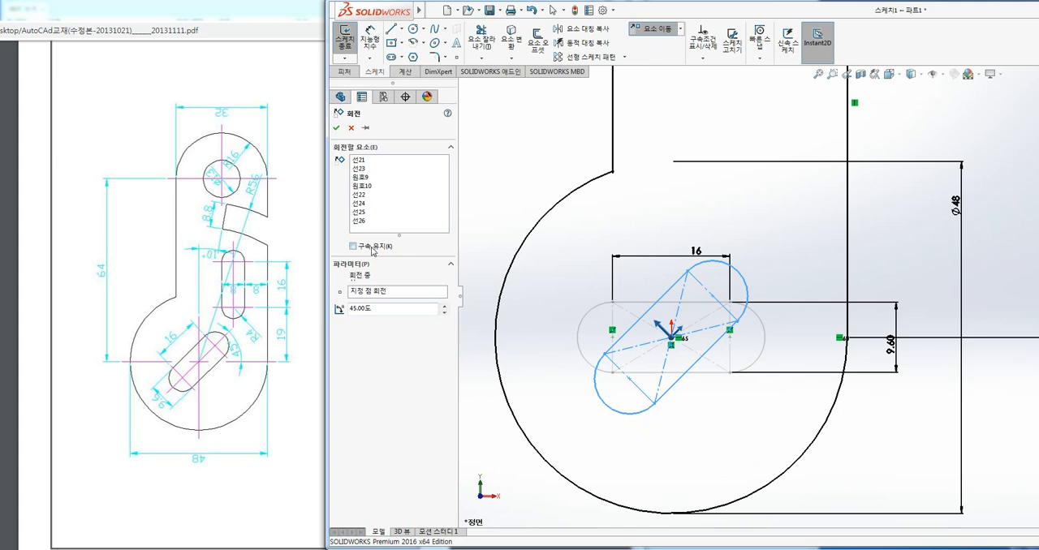
# Apply the 45° rotation to the slot entities with keeping relations switched off.
pyautogui.click(373, 249)
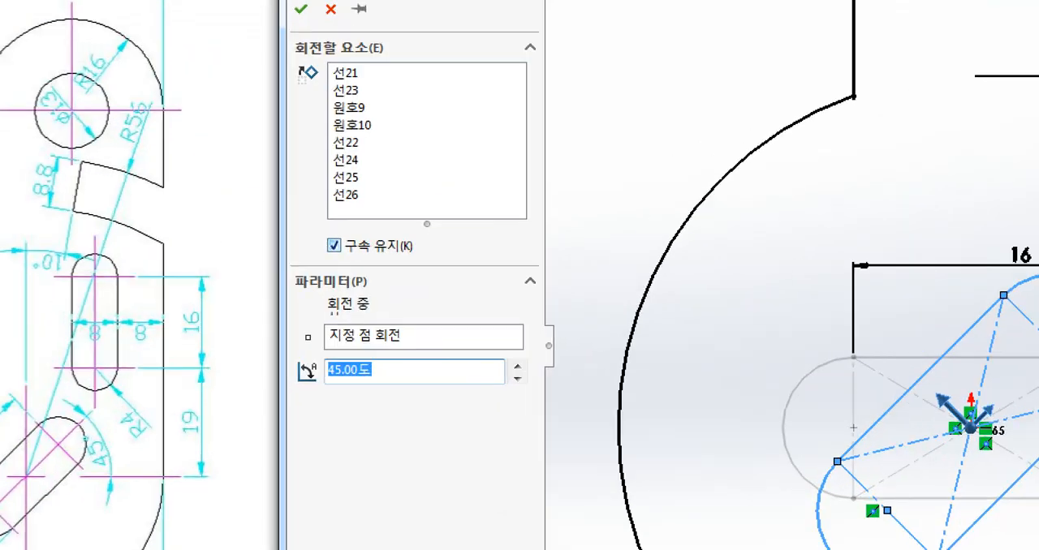
pyautogui.moveTo(318, 231)
pyautogui.mouseDown()
pyautogui.moveTo(371, 257)
pyautogui.moveTo(420, 262)
pyautogui.mouseUp()
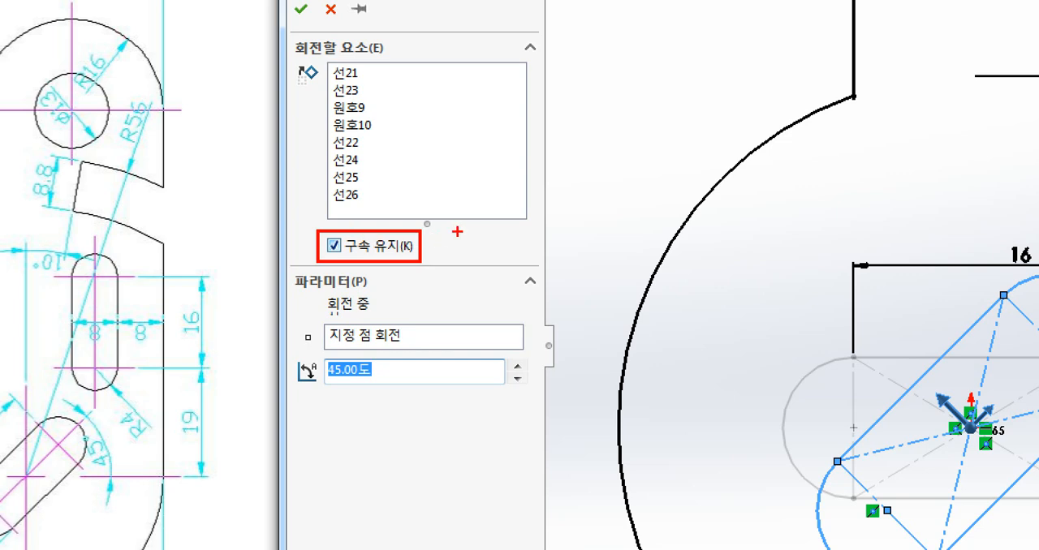
pyautogui.moveTo(455, 234)
pyautogui.mouseDown()
pyautogui.moveTo(429, 248)
pyautogui.moveTo(532, 247)
pyautogui.mouseUp()
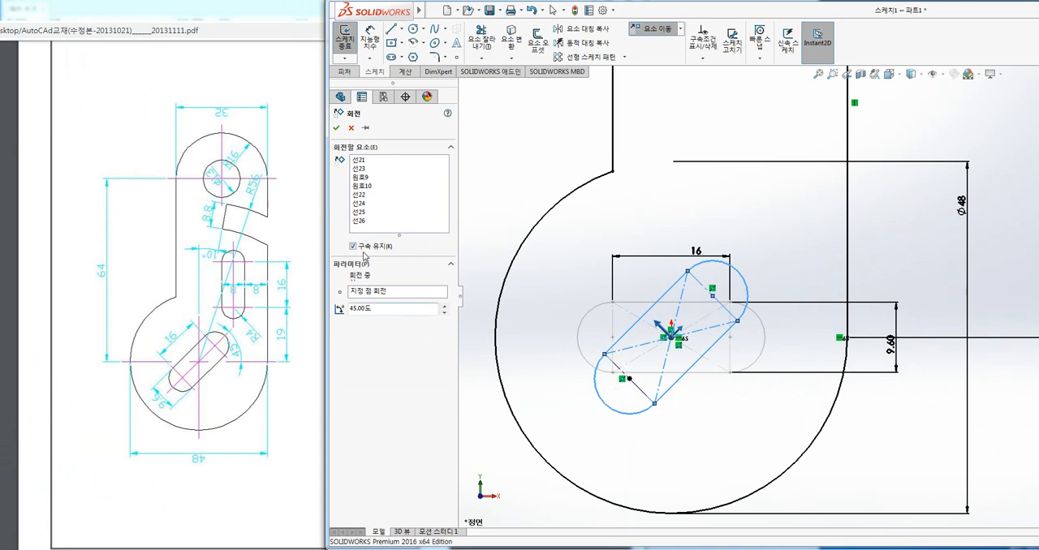
pyautogui.click(354, 247)
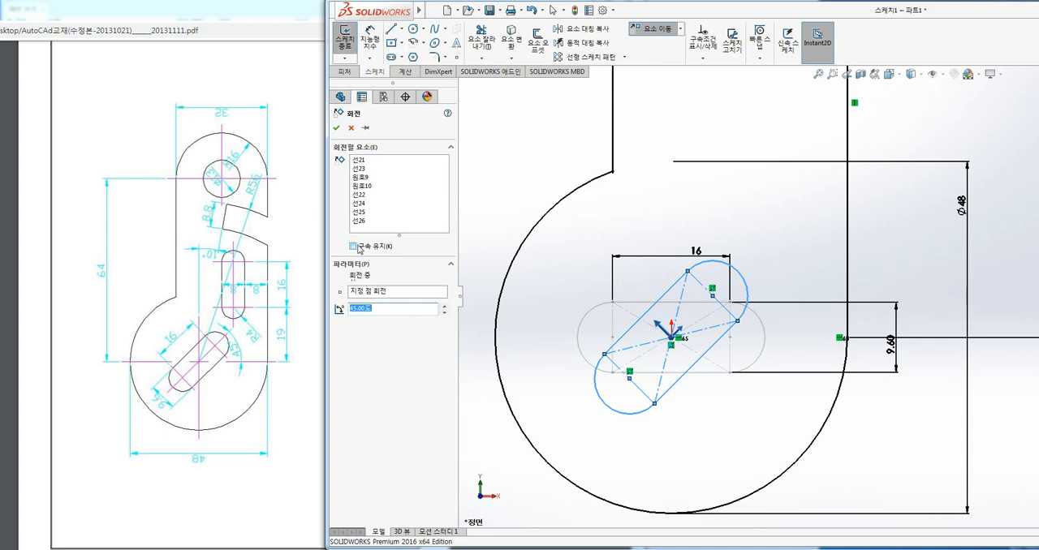
pyautogui.click(336, 127)
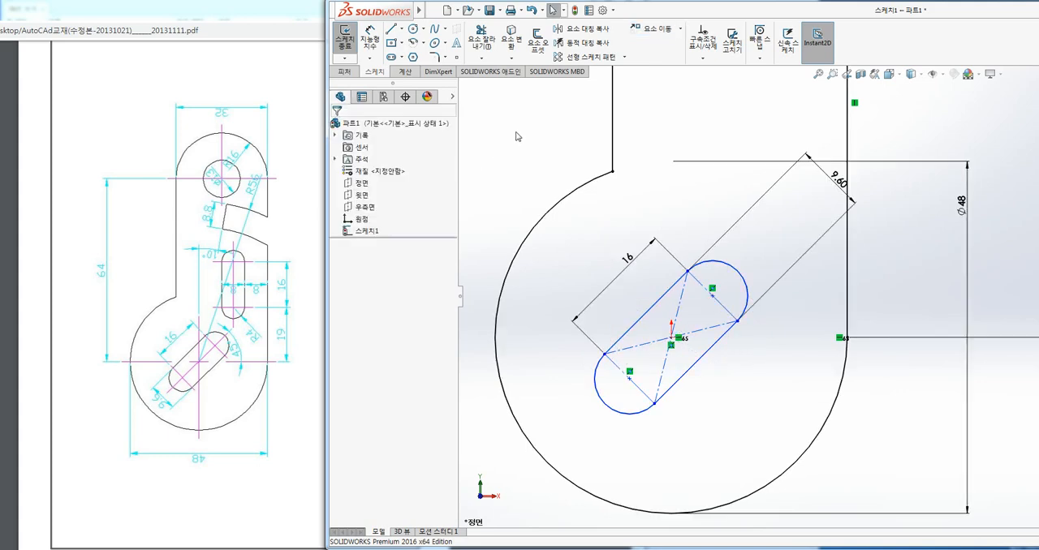
# Delete the whole rotated slot together with its dimensions from inside the large circle.
pyautogui.scroll(3, 598, 242)
pyautogui.keyDown('ctrl'); pyautogui.moveTo(618, 233); pyautogui.dragTo(491, 287, button='middle'); pyautogui.keyUp('ctrl')
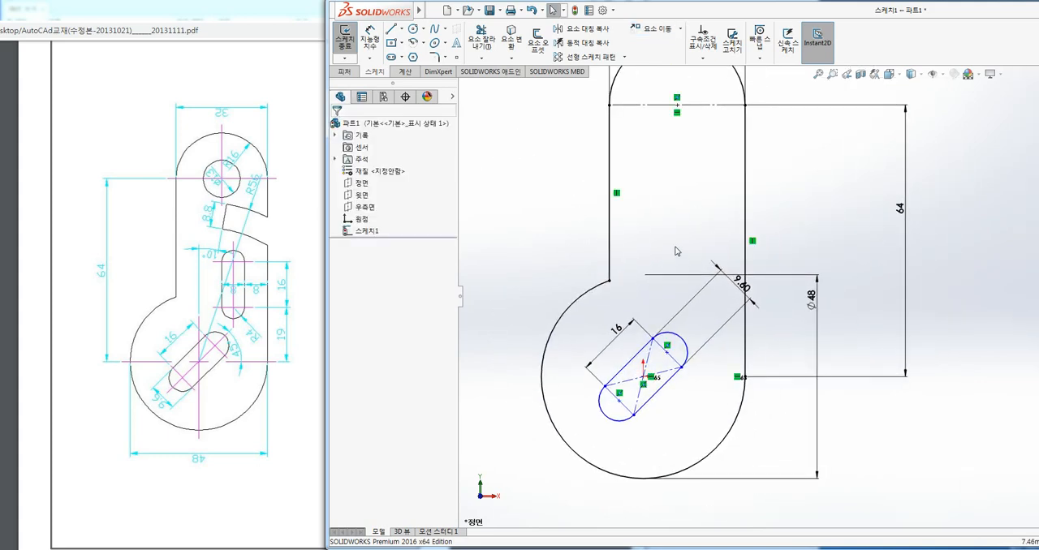
pyautogui.keyDown('ctrl'); pyautogui.moveTo(674, 229); pyautogui.dragTo(655, 235, button='middle'); pyautogui.keyUp('ctrl')
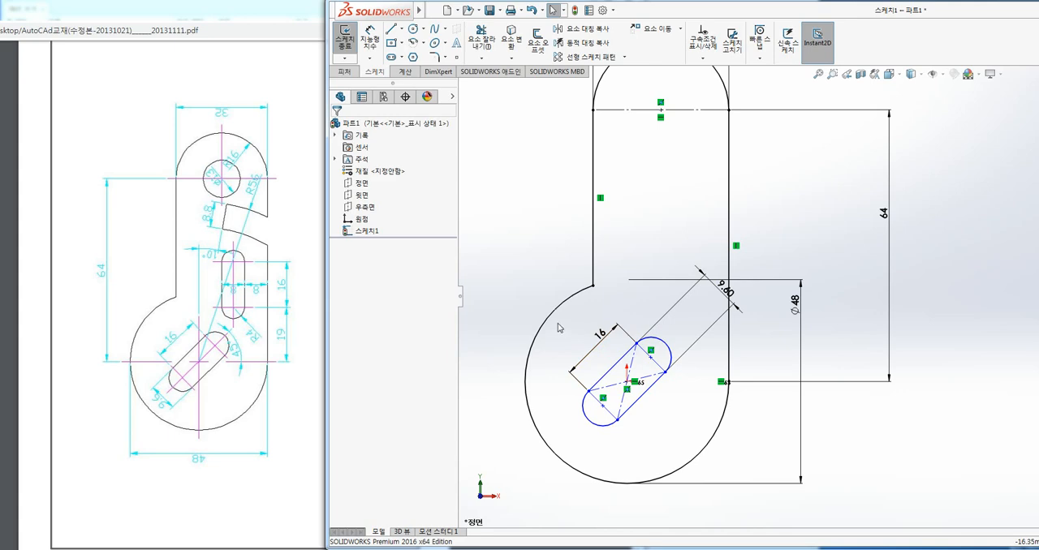
pyautogui.moveTo(554, 321); pyautogui.dragTo(676, 427)
pyautogui.press('Delete')
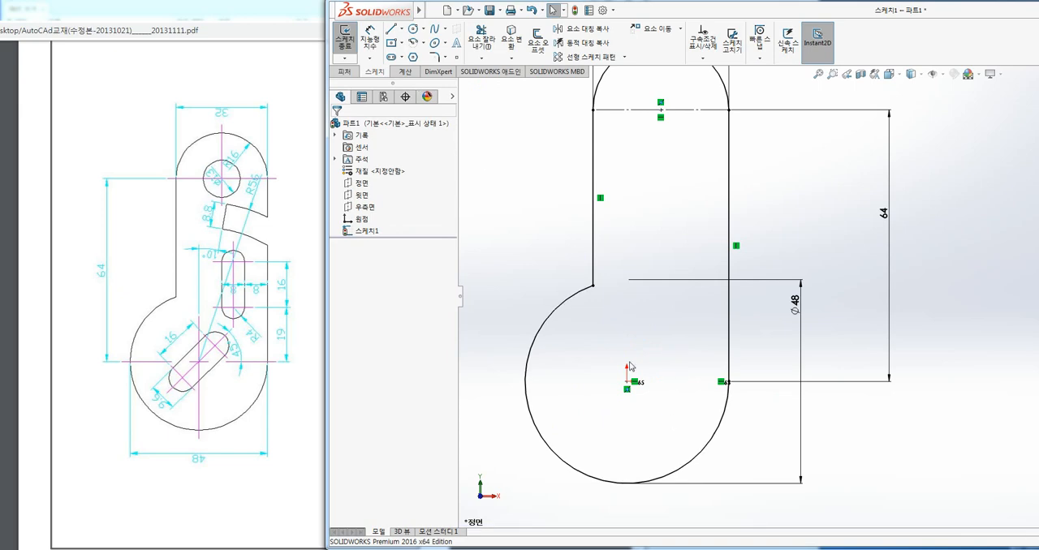
pyautogui.click(401, 43)
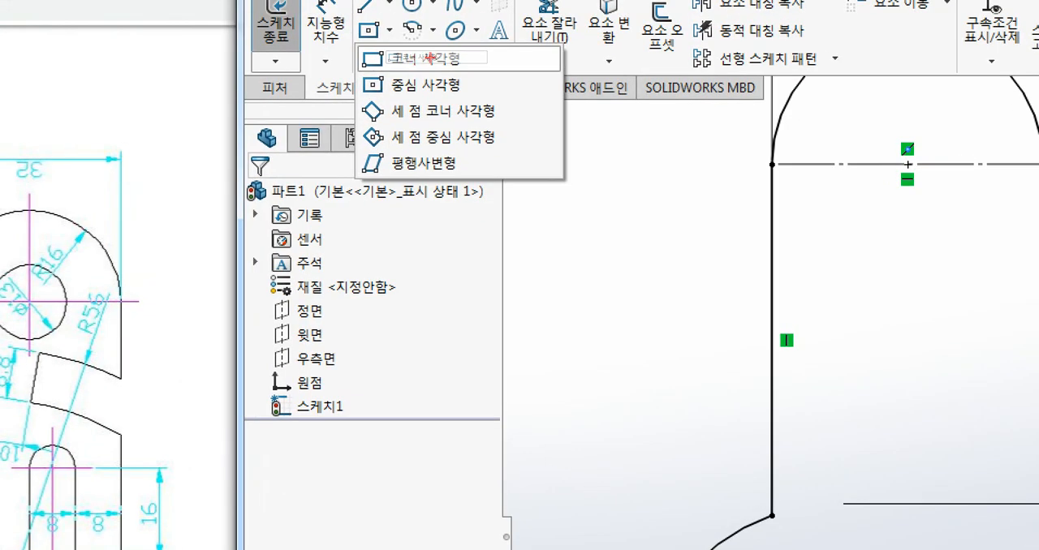
pyautogui.moveTo(475, 58); pyautogui.dragTo(527, 60)
pyautogui.moveTo(470, 79); pyautogui.dragTo(513, 81)
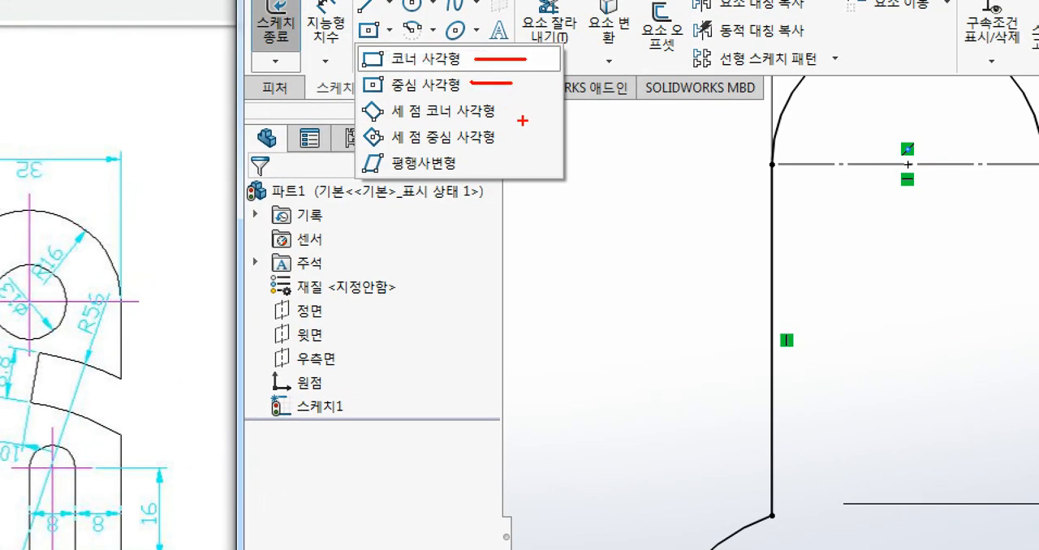
pyautogui.moveTo(500, 111); pyautogui.dragTo(543, 110)
pyautogui.moveTo(358, 123)
pyautogui.mouseDown()
pyautogui.moveTo(384, 94)
pyautogui.moveTo(387, 119)
pyautogui.mouseUp()
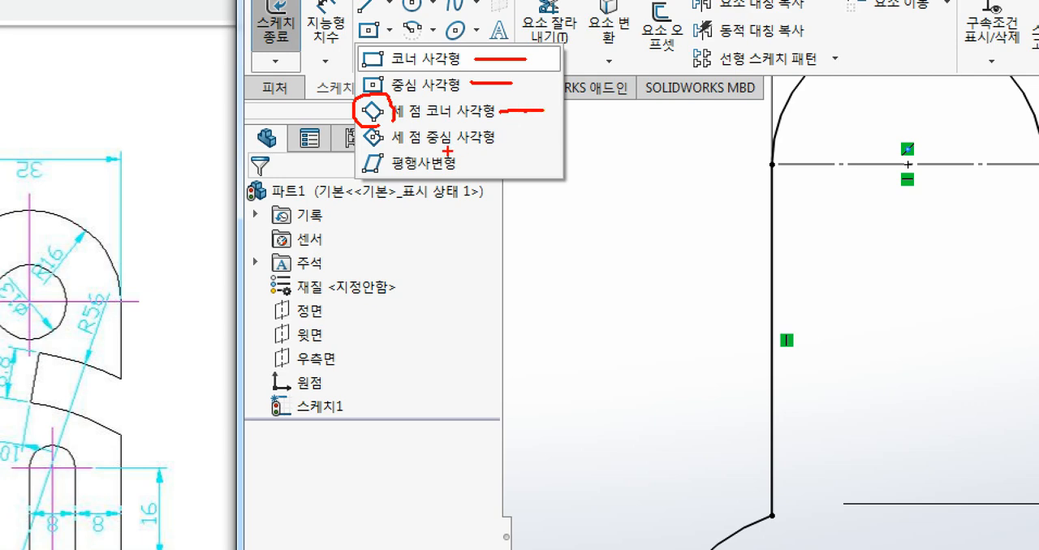
pyautogui.keyDown('ctrl'); pyautogui.moveTo(354, 124); pyautogui.dragTo(502, 150); pyautogui.keyUp('ctrl')
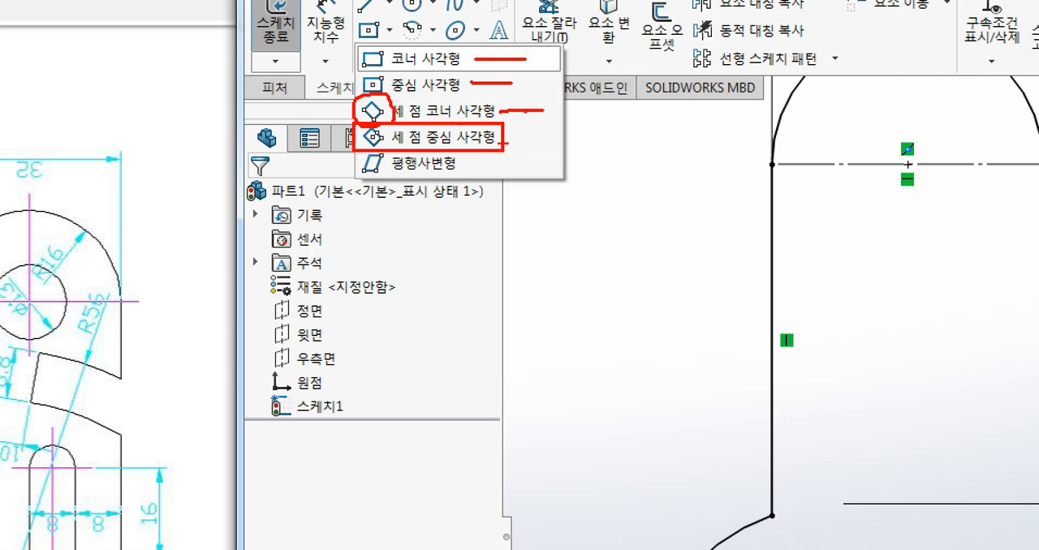
pyautogui.moveTo(587, 135)
pyautogui.mouseDown()
pyautogui.moveTo(511, 136)
pyautogui.moveTo(532, 154)
pyautogui.mouseUp()
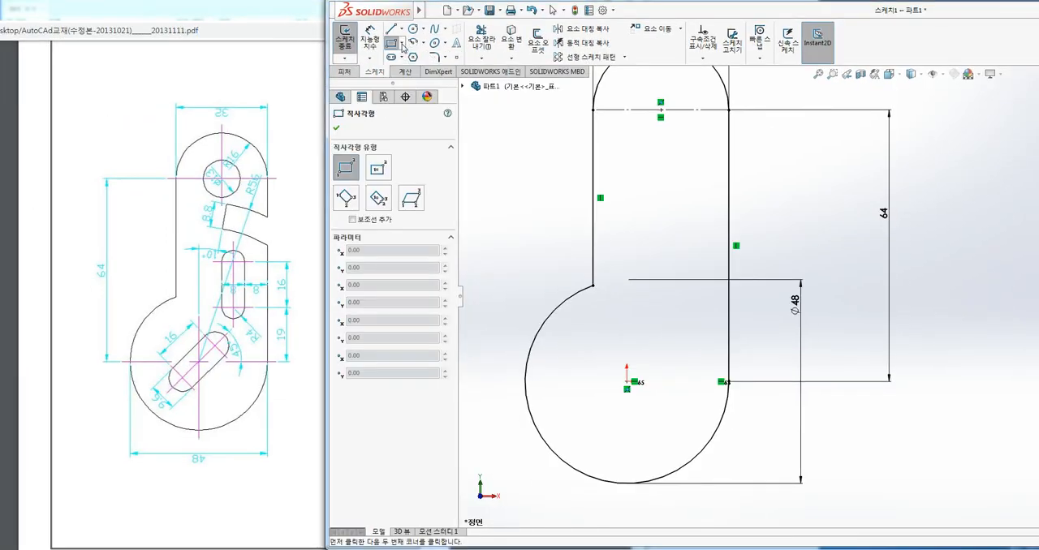
# Sketch a 3-point center rectangle centred on the origin, about 20.9 mm by 8 mm and tilted about 35°.
pyautogui.click(389, 31)
pyautogui.click(420, 96)
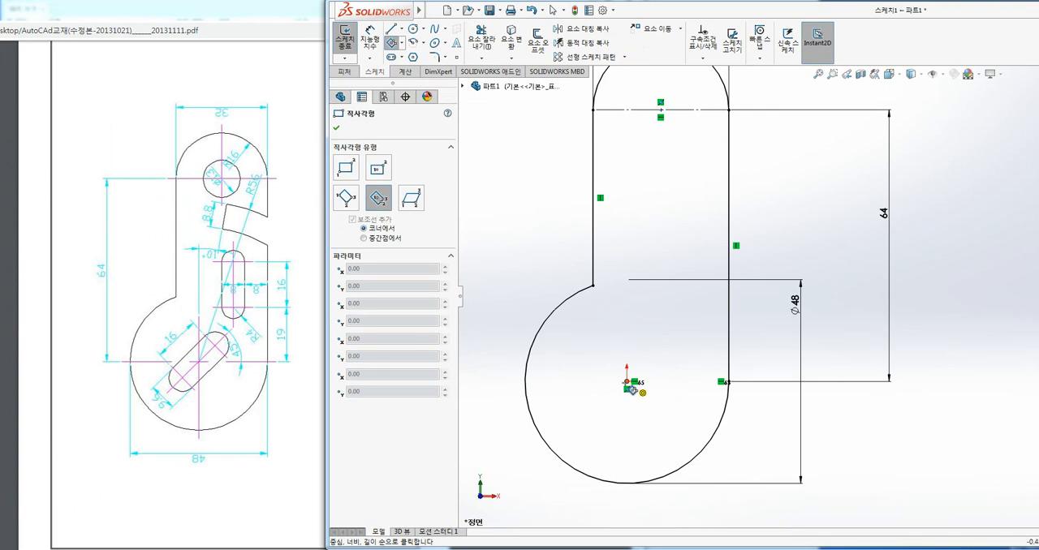
pyautogui.click(628, 382)
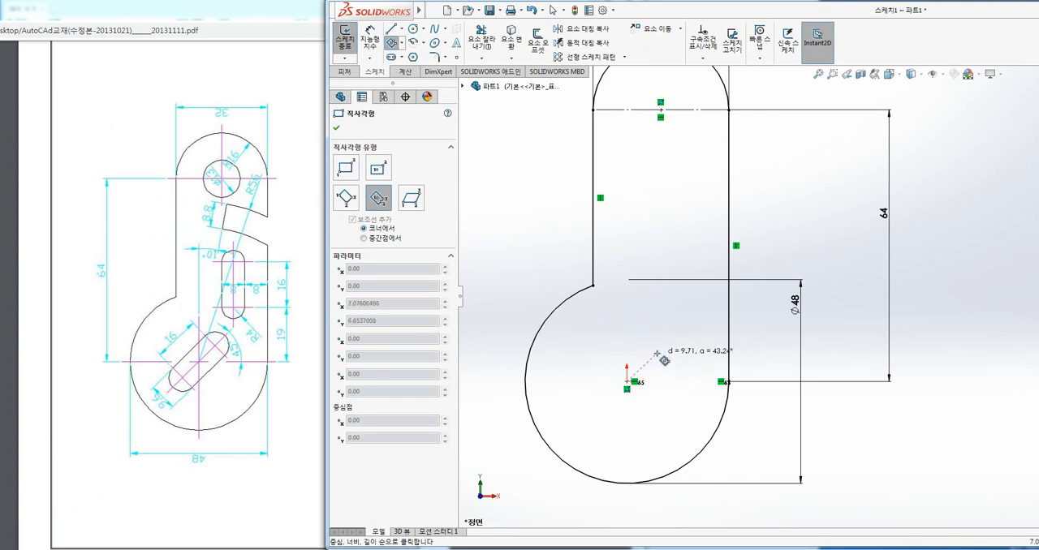
pyautogui.scroll(-2, 665, 359)
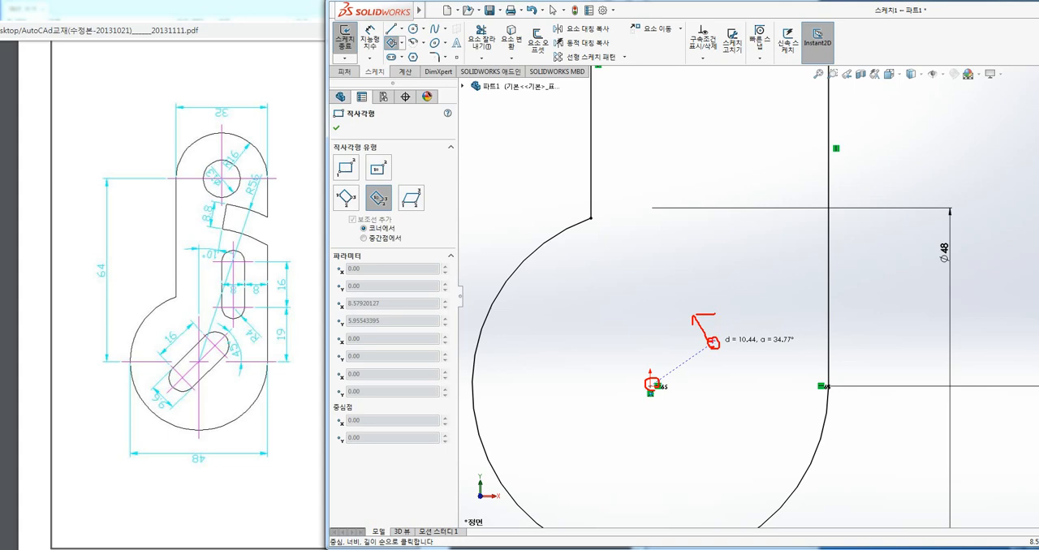
pyautogui.click(711, 344)
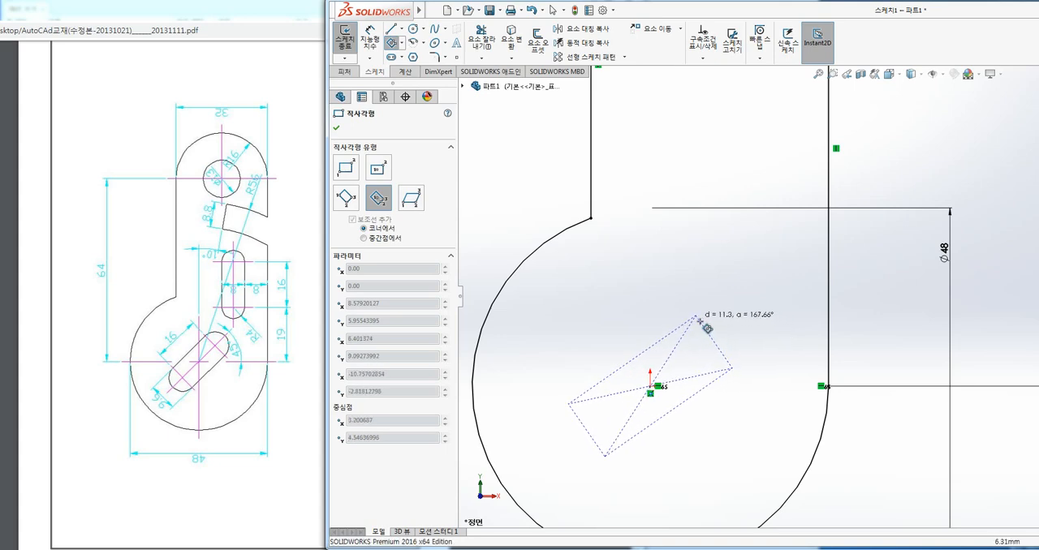
pyautogui.click(696, 319)
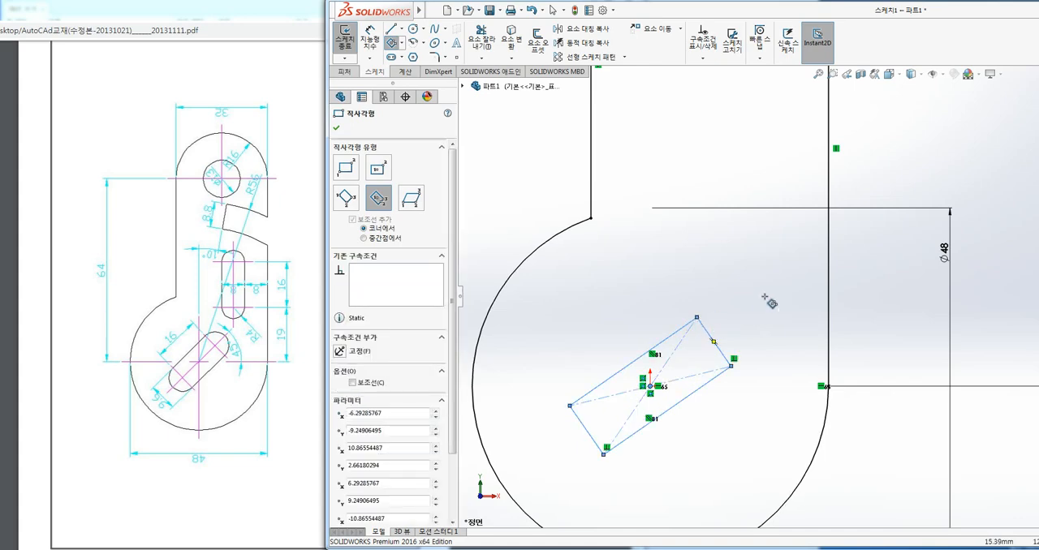
pyautogui.press('Escape')
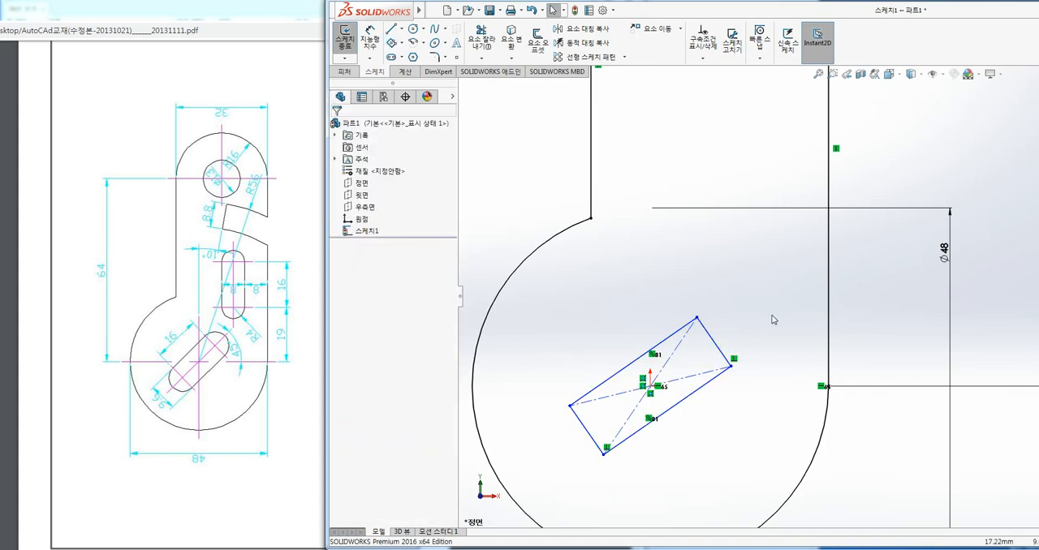
# Dimension the angle between the outline's right vertical line and the rectangle's upper short edge as 45°.
pyautogui.keyDown('ctrl'); pyautogui.moveTo(775, 299); pyautogui.dragTo(772, 256, button='middle'); pyautogui.keyUp('ctrl')
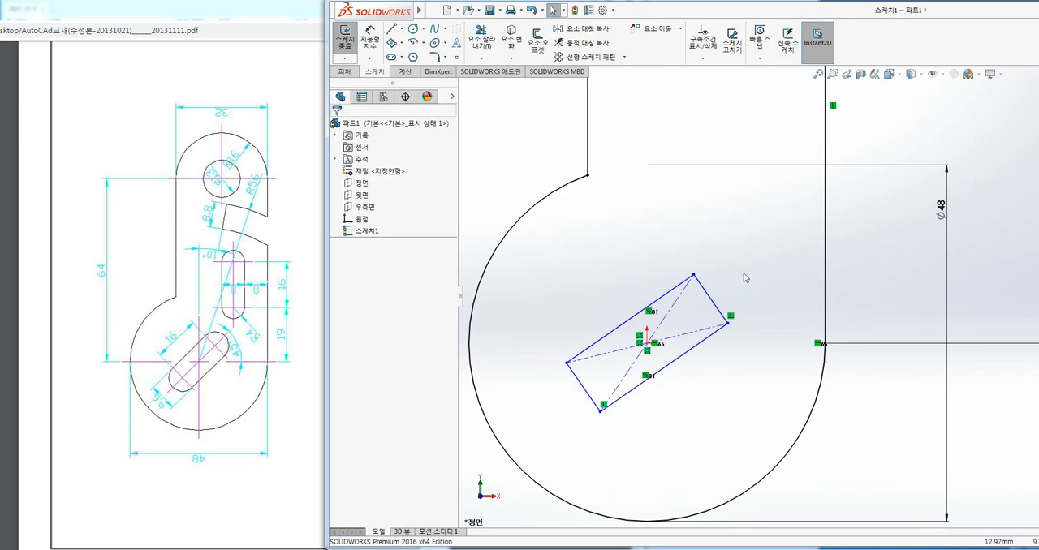
pyautogui.click(370, 36)
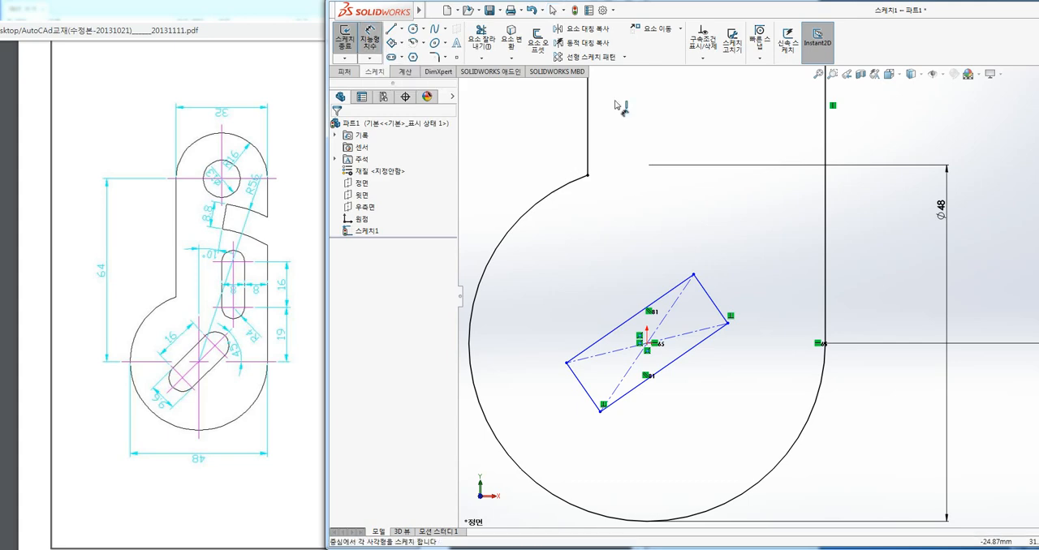
pyautogui.click(825, 278)
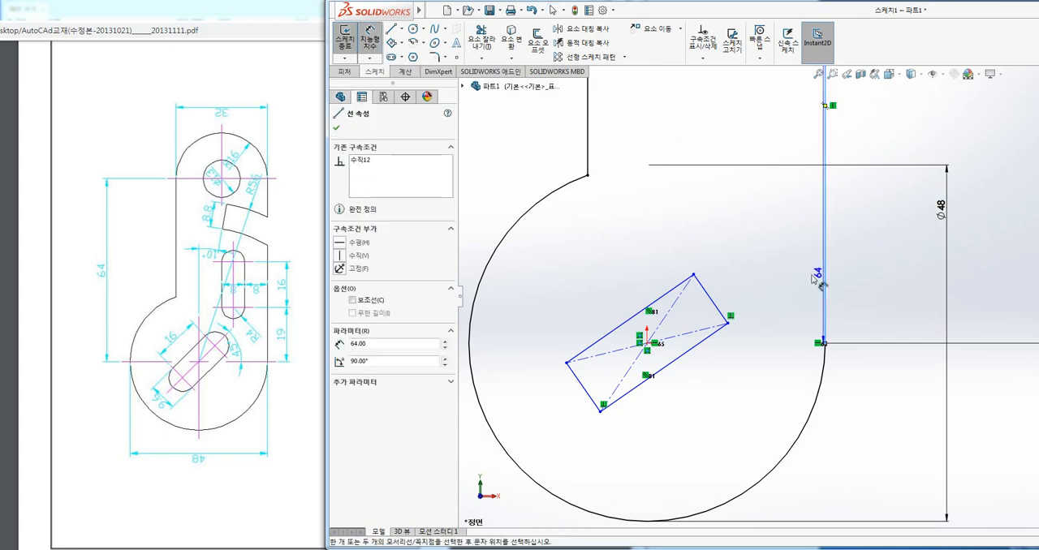
pyautogui.click(712, 301)
pyautogui.click(740, 201)
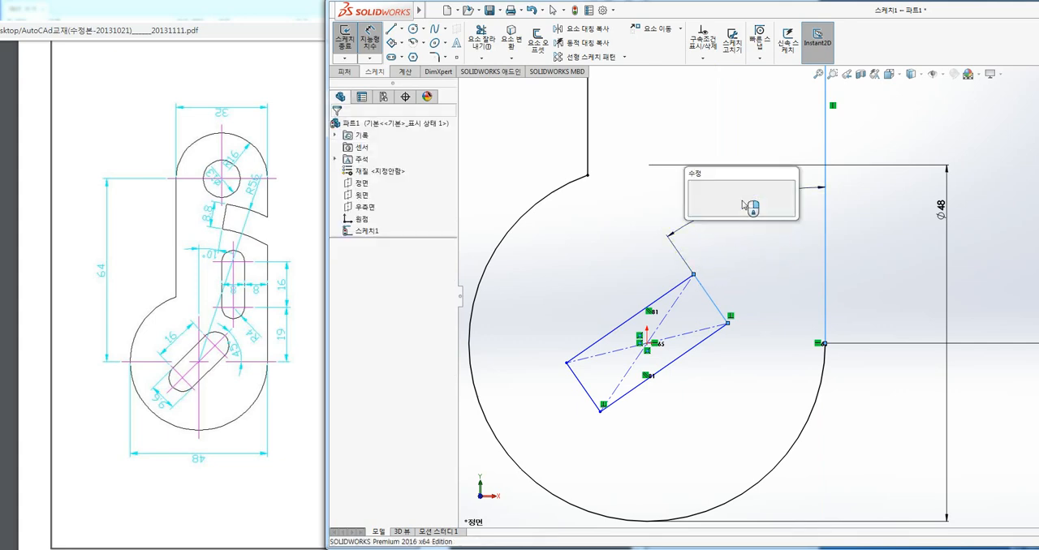
pyautogui.write('45')
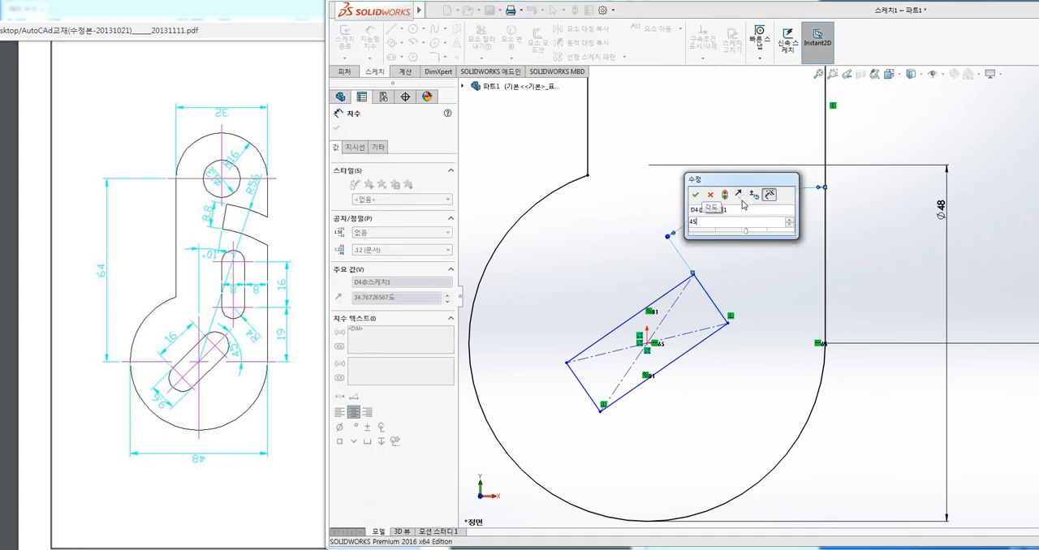
pyautogui.press('Return')
pyautogui.click(751, 209)
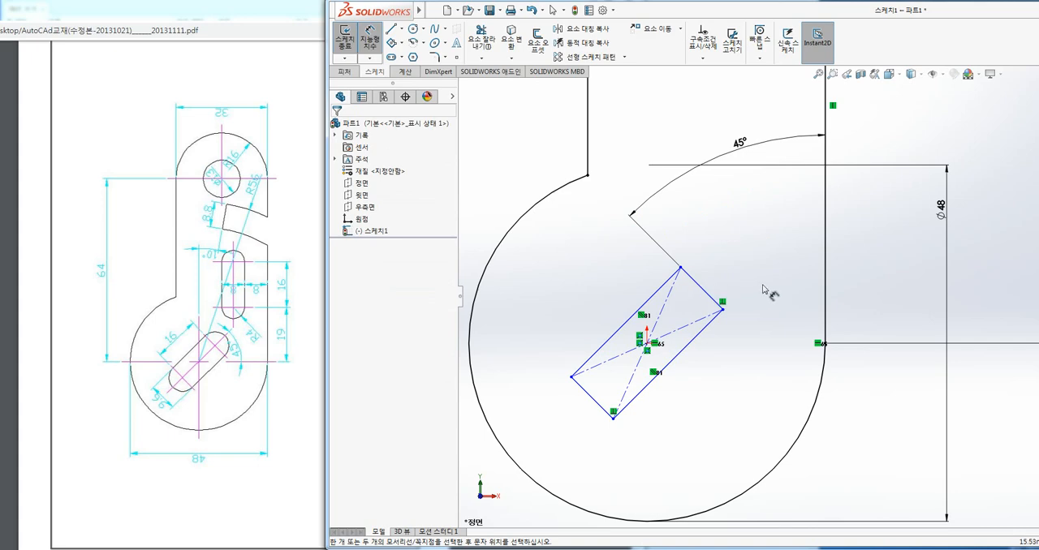
# Dimension the inclined rectangle's long edge as 16 mm and its short edge as 9.6 mm.
pyautogui.click(645, 307)
pyautogui.click(631, 289)
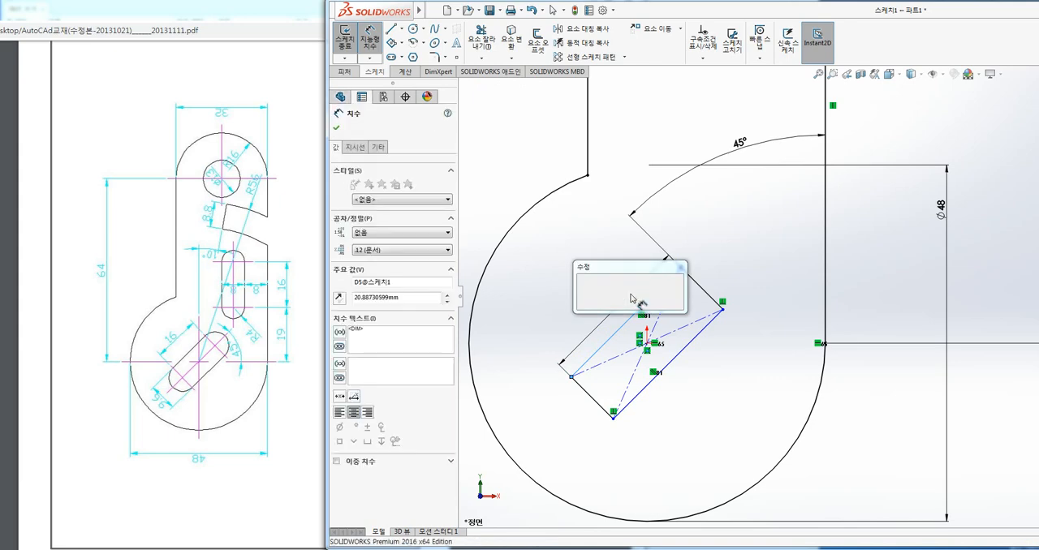
pyautogui.write('16')
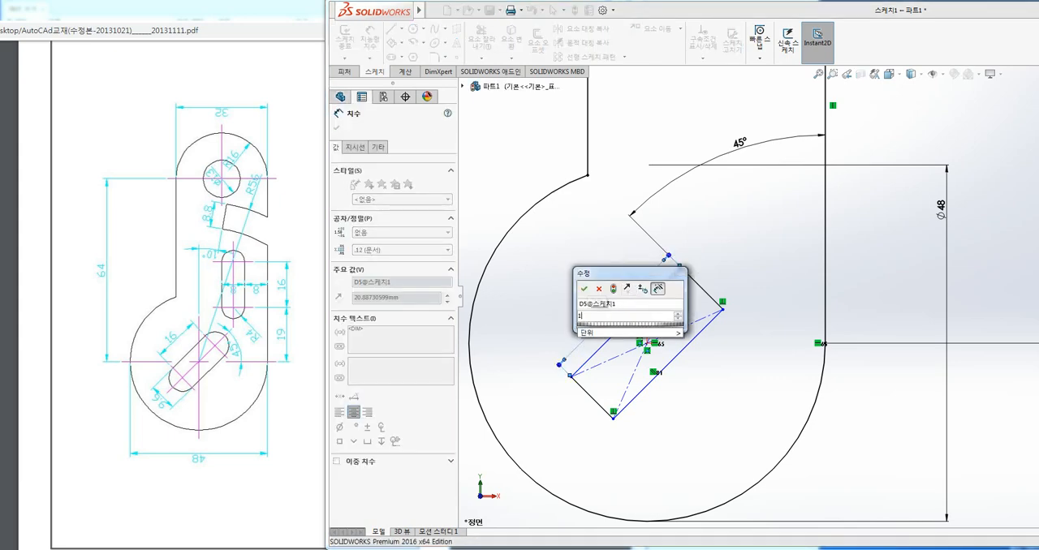
pyautogui.press('Return')
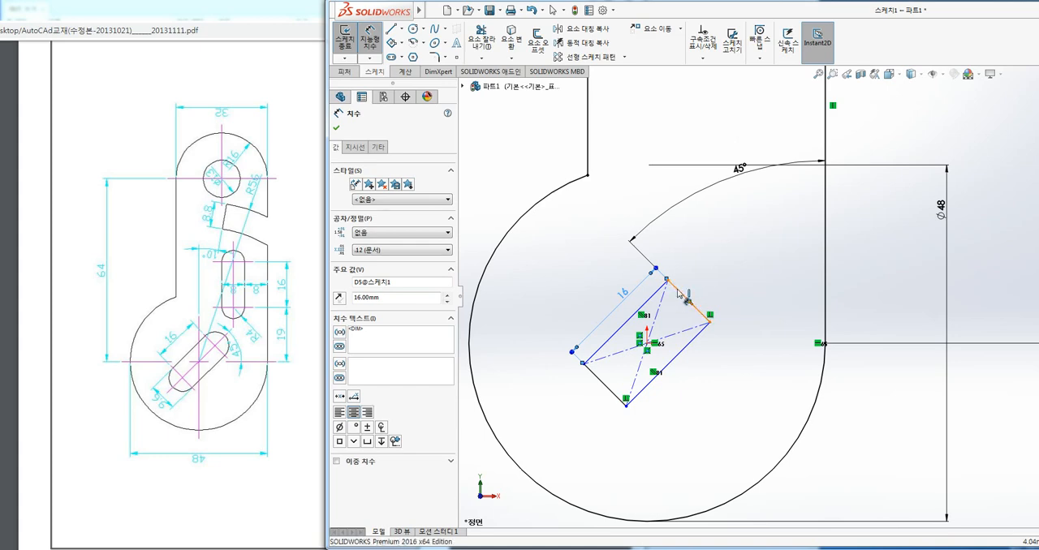
pyautogui.click(683, 296)
pyautogui.click(698, 285)
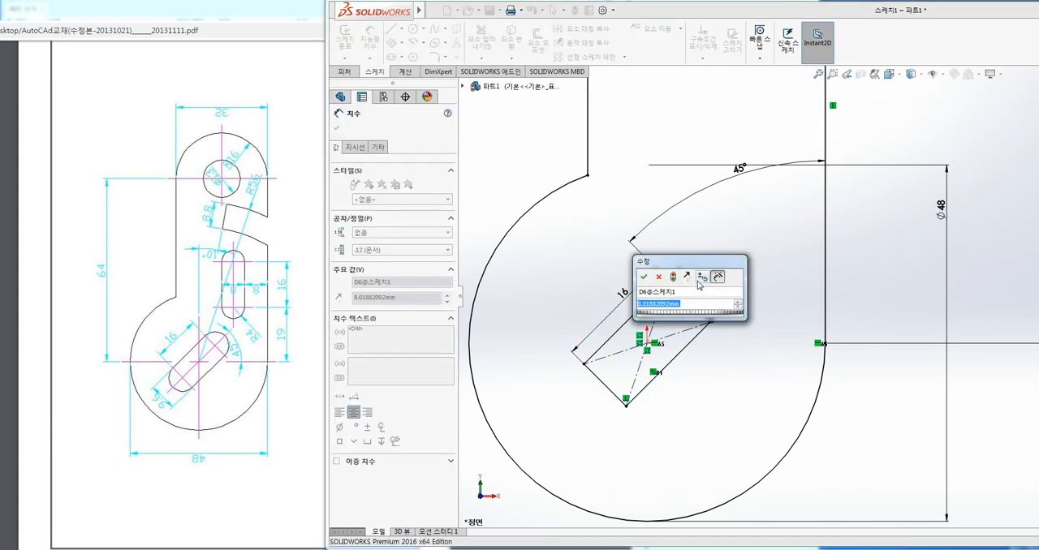
pyautogui.write('9.6')
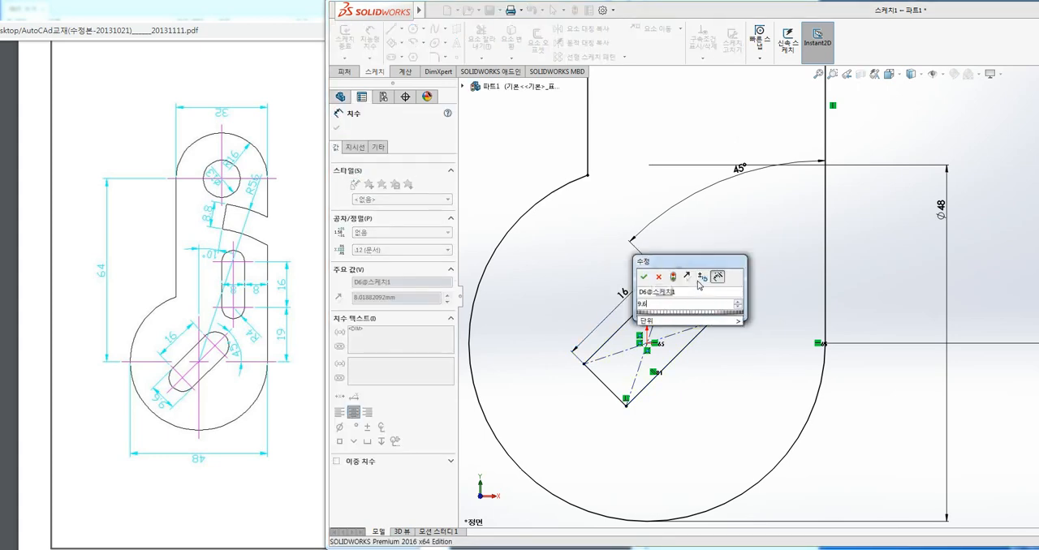
pyautogui.press('Return')
pyautogui.press('Escape')
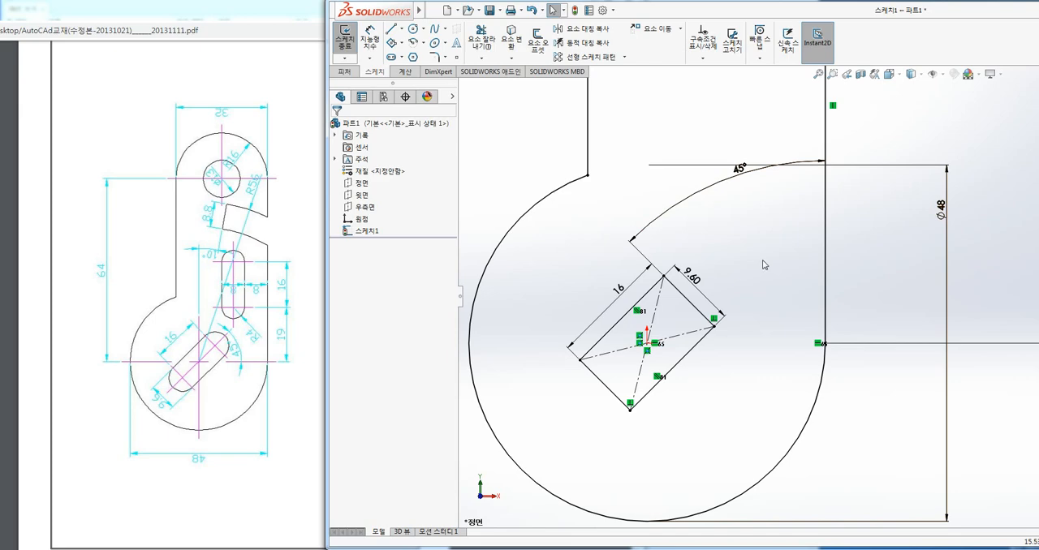
# Sketch two 4.8 mm radius circles centred on the midpoints of the inclined rectangle's short edges, reaching its corners.
pyautogui.click(412, 30)
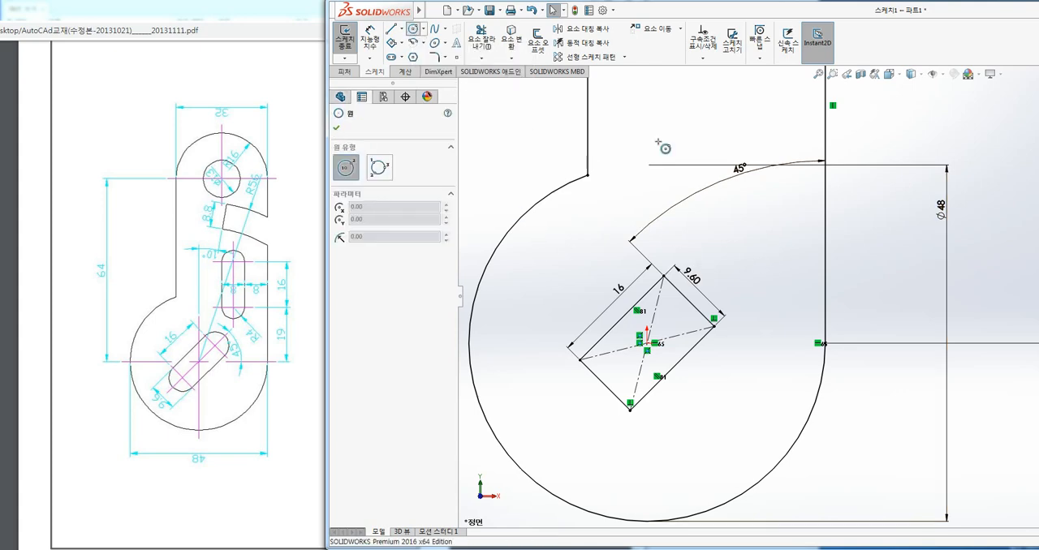
pyautogui.click(689, 301)
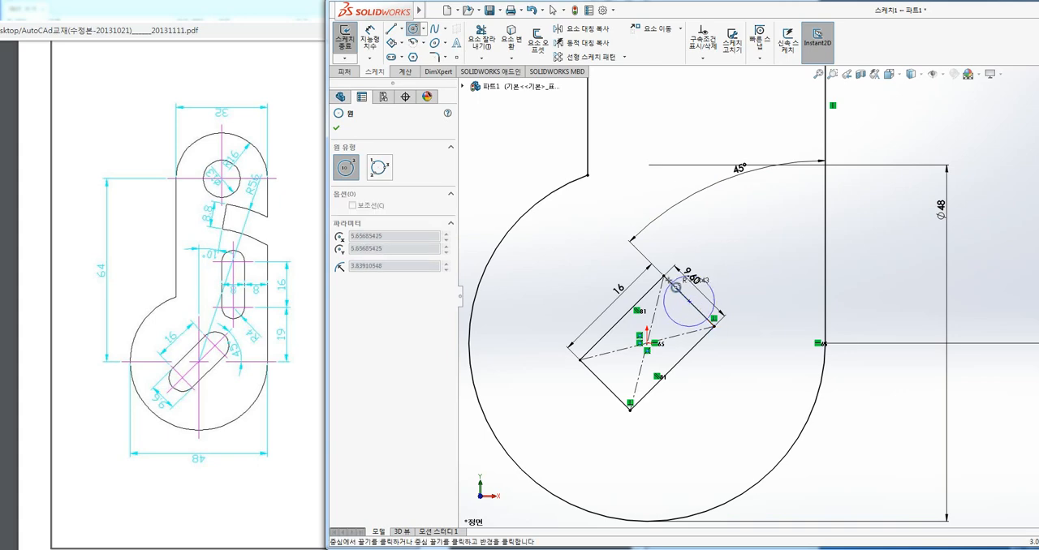
pyautogui.click(667, 279)
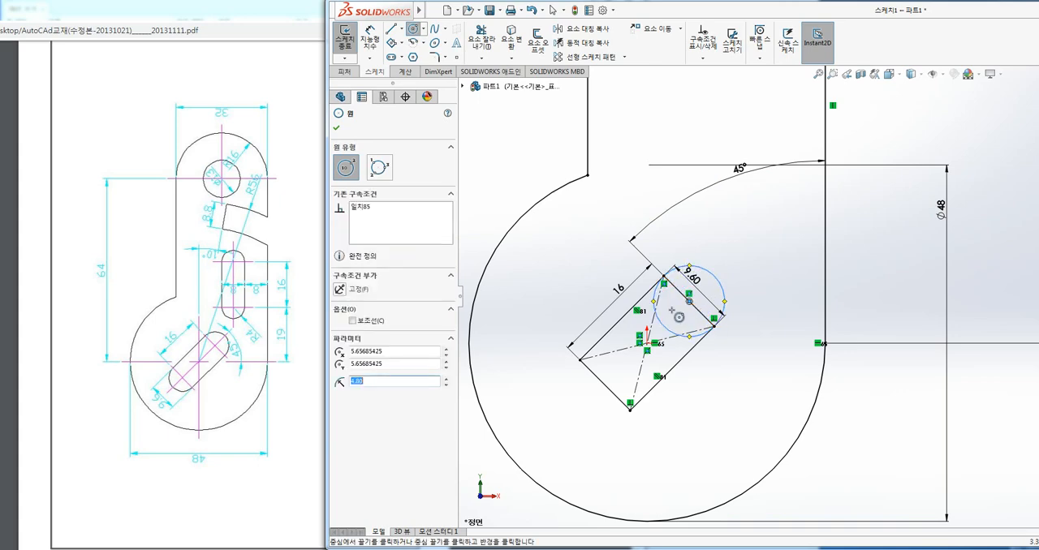
pyautogui.click(607, 386)
pyautogui.click(586, 371)
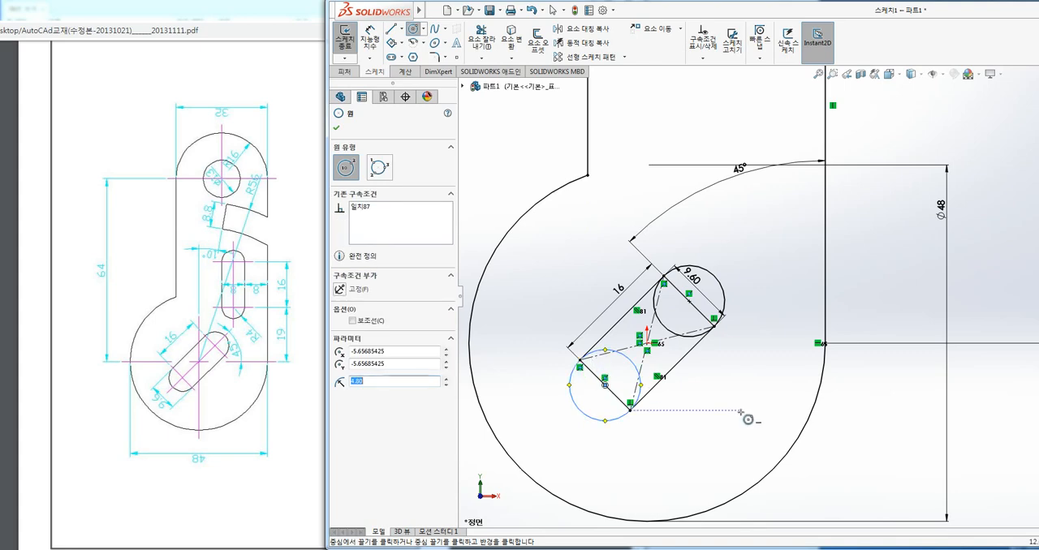
# Convert both short edges of the 45° inclined rectangle to construction lines.
pyautogui.press('Escape')
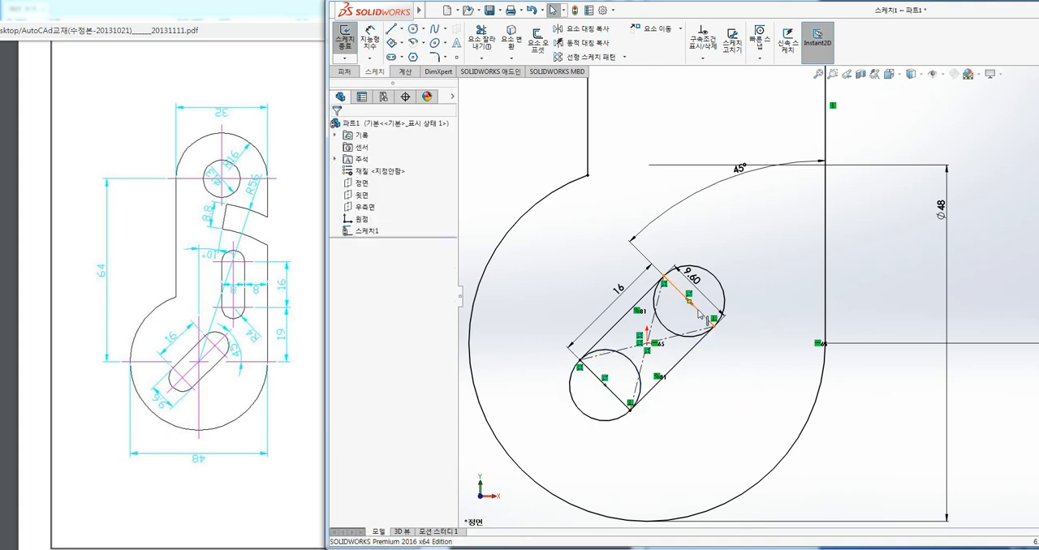
pyautogui.click(699, 315)
pyautogui.press('Escape')
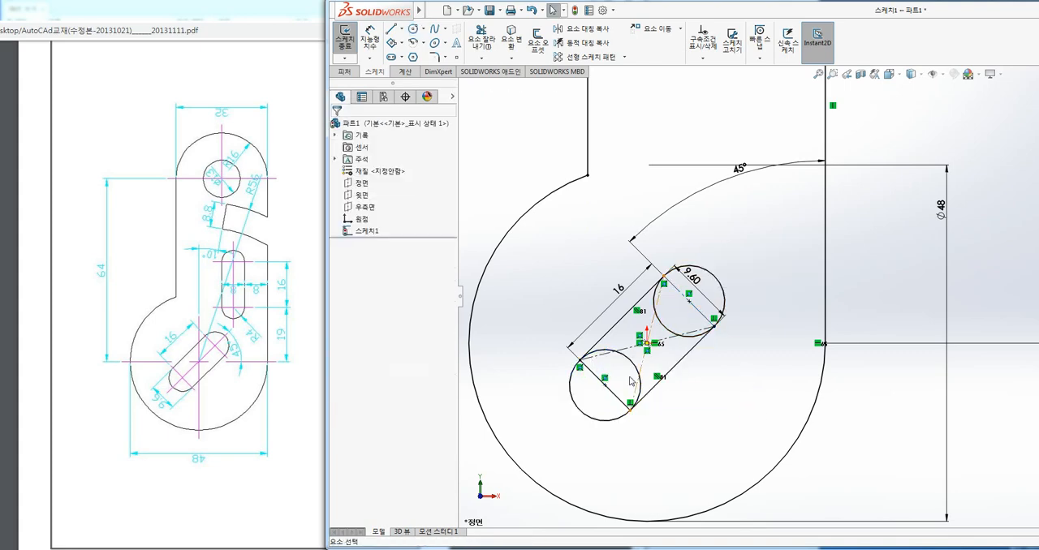
pyautogui.click(620, 399)
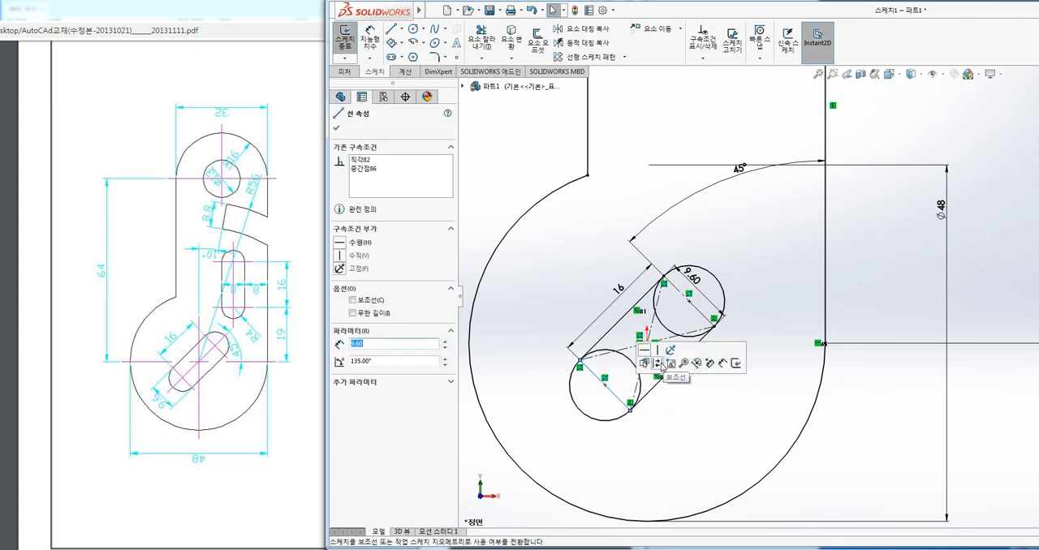
pyautogui.press('Escape')
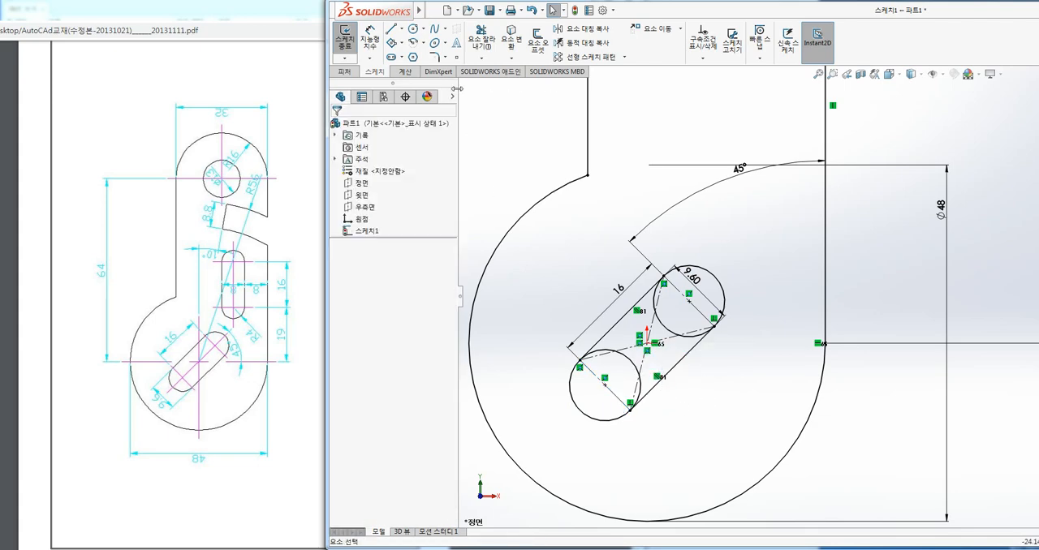
# Trim away the inner halves of the two end circles to leave a rounded inclined slot outline.
pyautogui.click(481, 36)
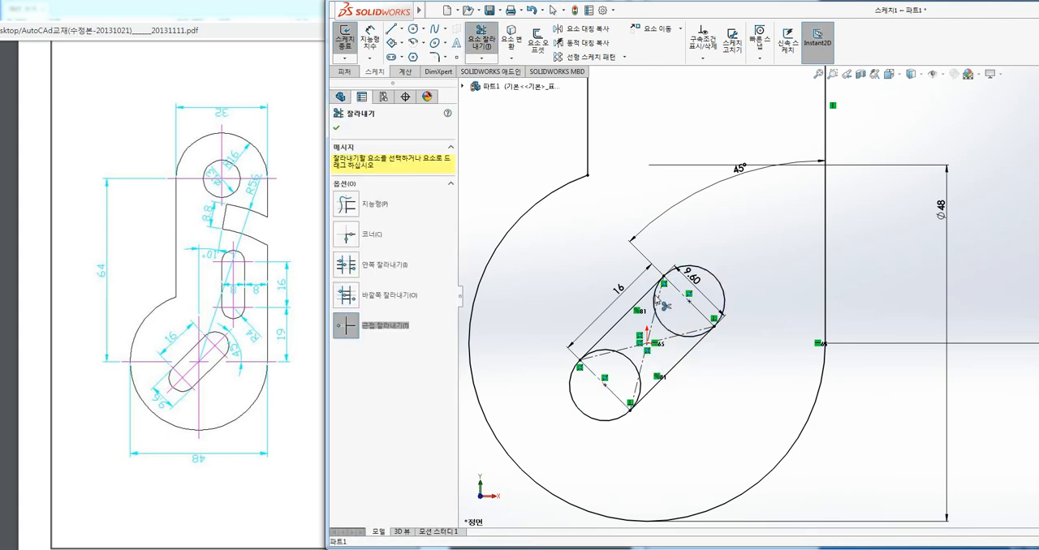
pyautogui.click(656, 307)
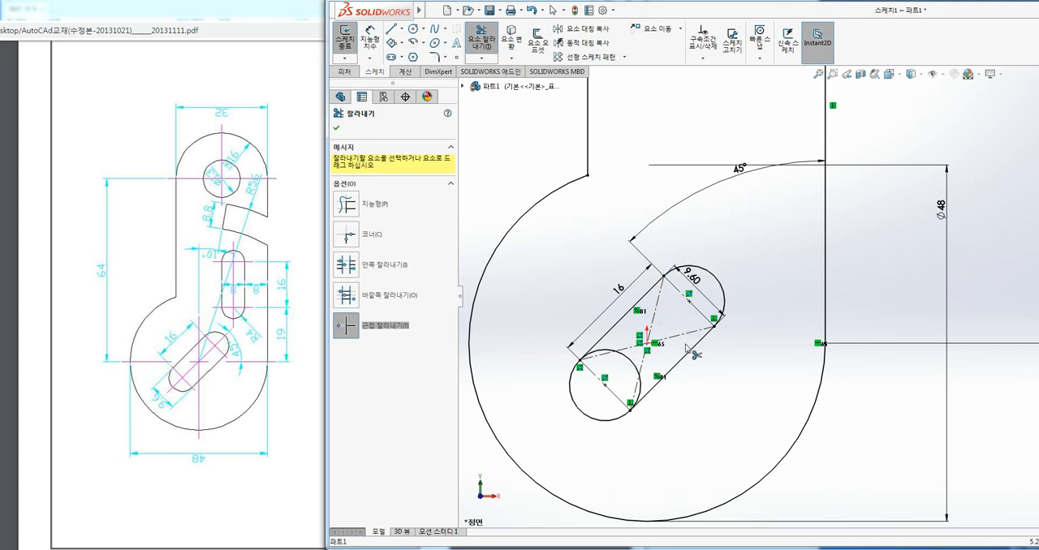
pyautogui.click(600, 349)
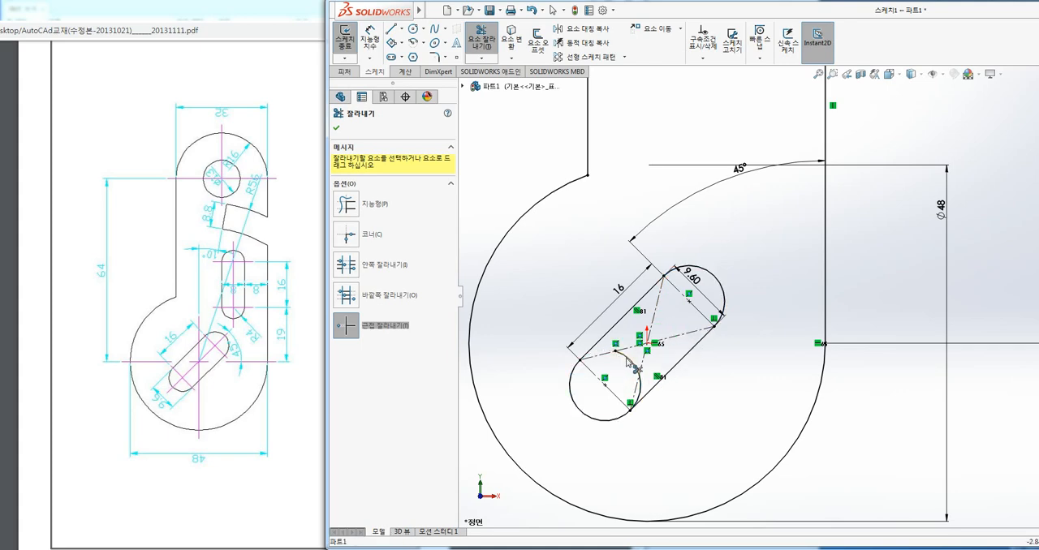
pyautogui.click(627, 362)
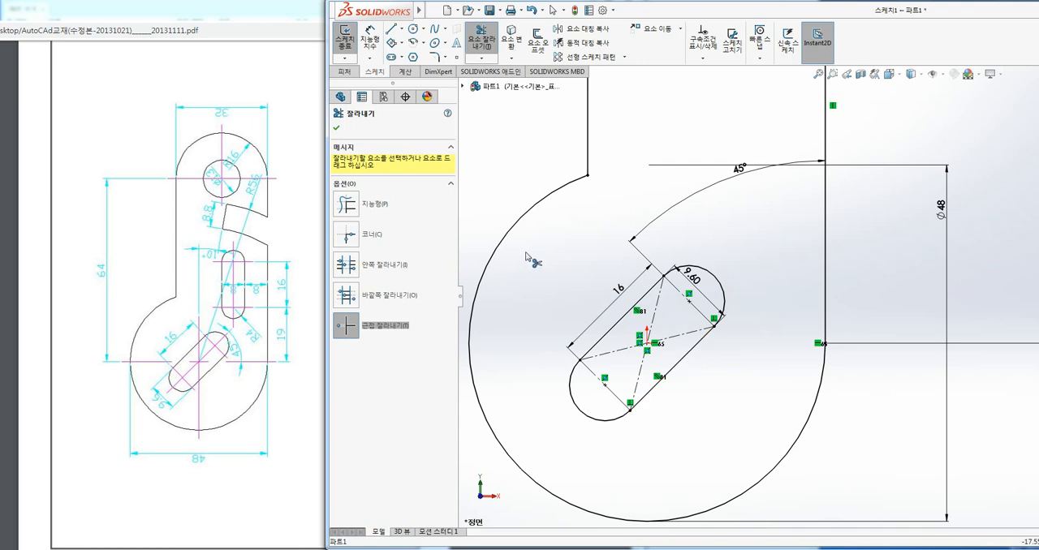
pyautogui.press('Escape')
# Sketch a 3-point corner rectangle about 33.9 mm long, tilted about 44°, in the empty area beside the plate outline.
pyautogui.scroll(3, 700, 316)
pyautogui.keyDown('ctrl'); pyautogui.moveTo(693, 276); pyautogui.dragTo(775, 276, button='middle'); pyautogui.keyUp('ctrl')
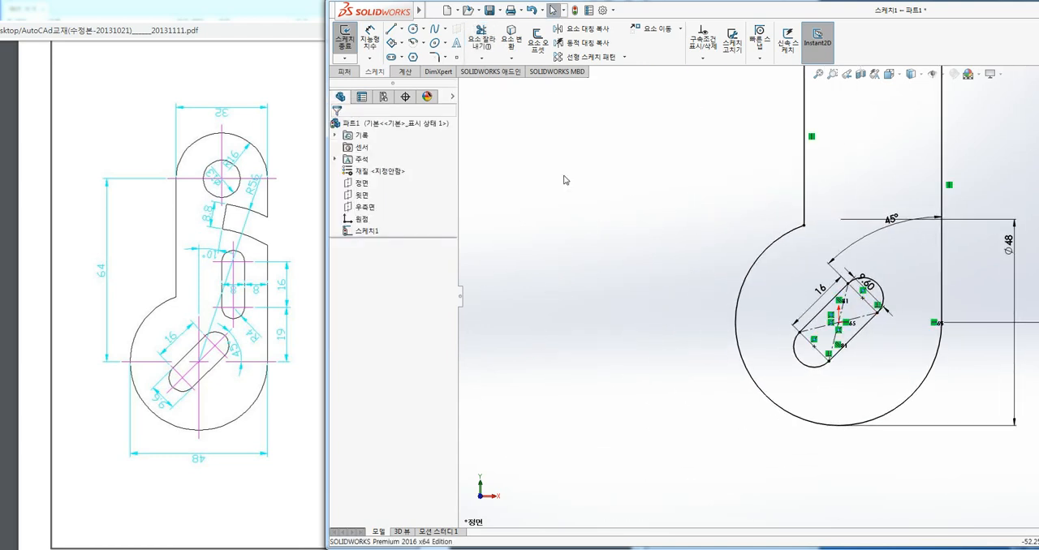
pyautogui.click(401, 44)
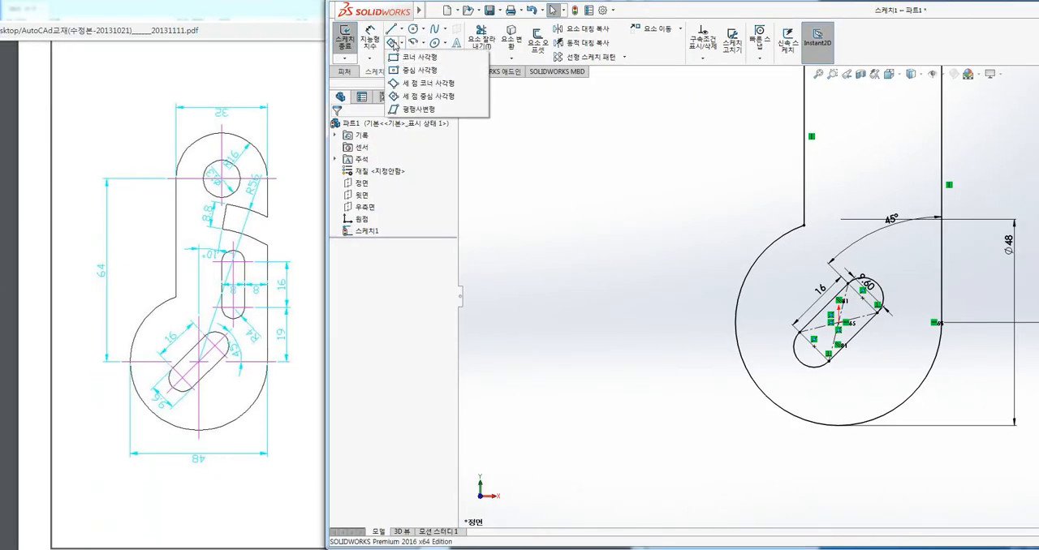
pyautogui.click(428, 82)
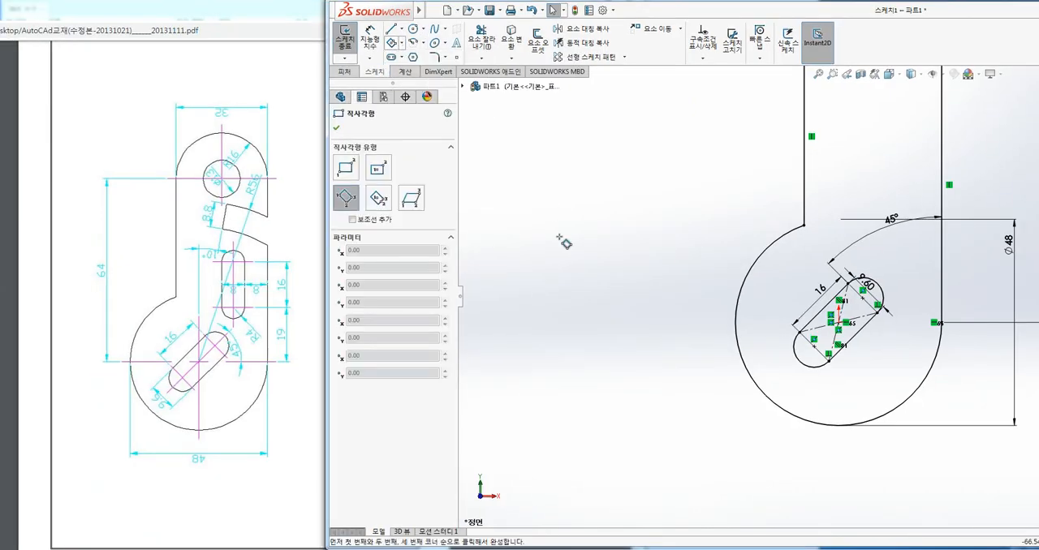
pyautogui.click(507, 353)
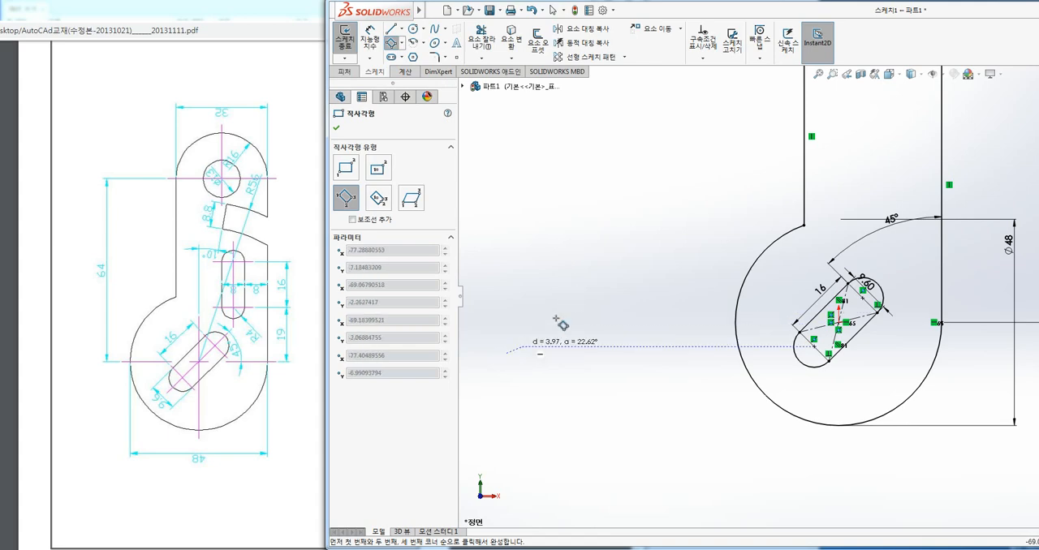
pyautogui.click(610, 252)
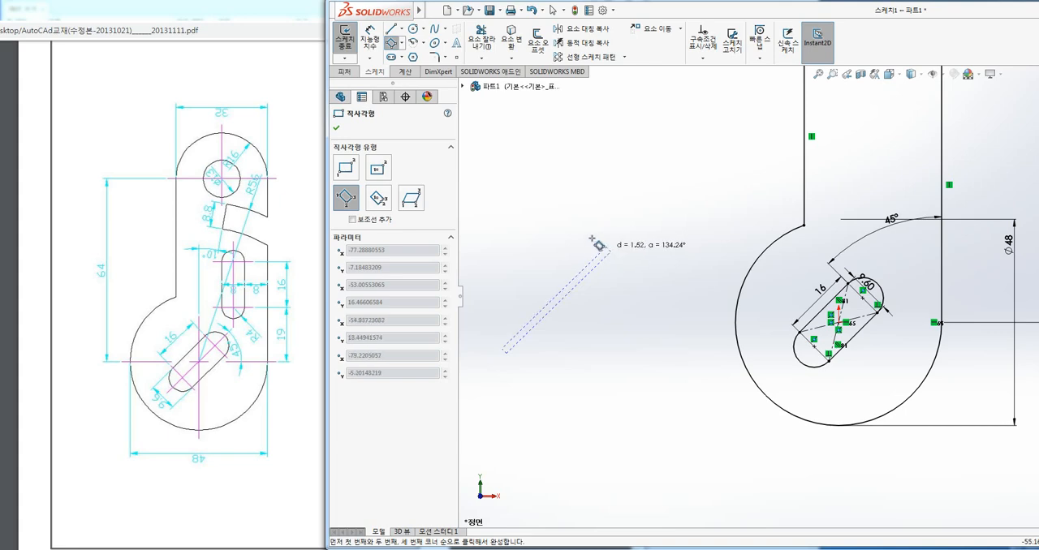
pyautogui.click(576, 221)
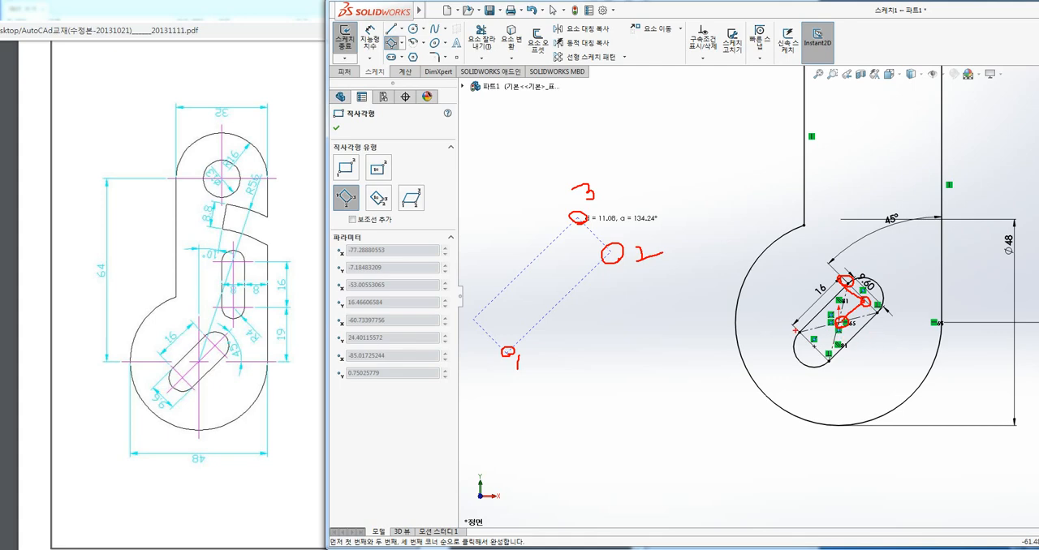
pyautogui.moveTo(884, 355)
pyautogui.mouseDown()
pyautogui.moveTo(811, 270)
pyautogui.moveTo(860, 359)
pyautogui.mouseUp()
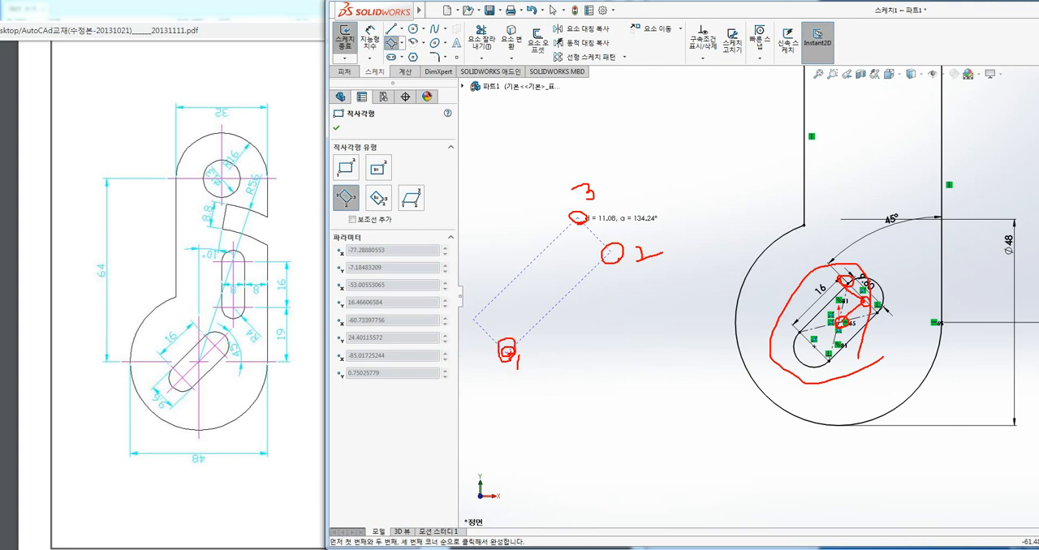
pyautogui.press('Escape')
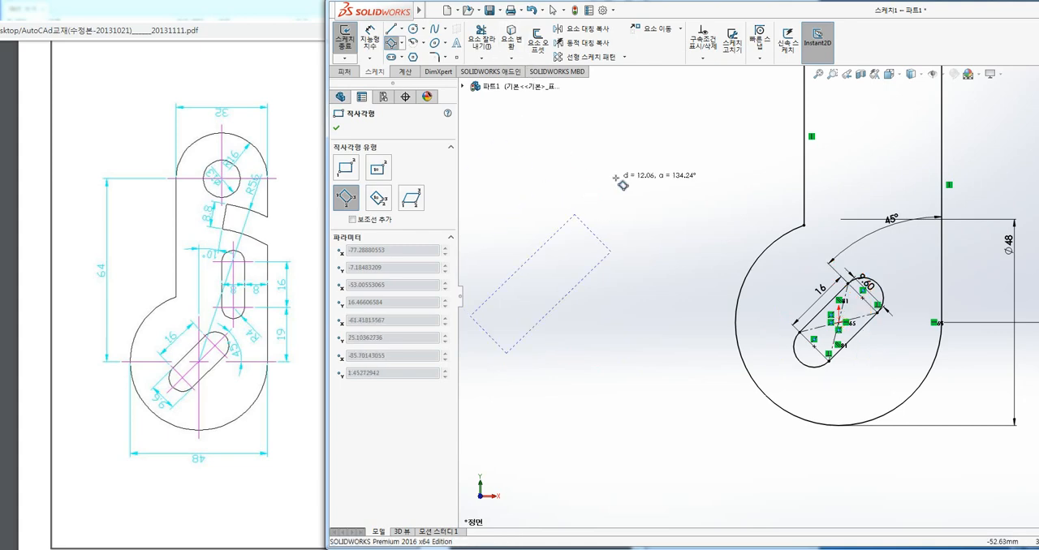
pyautogui.click(569, 211)
pyautogui.press('Escape')
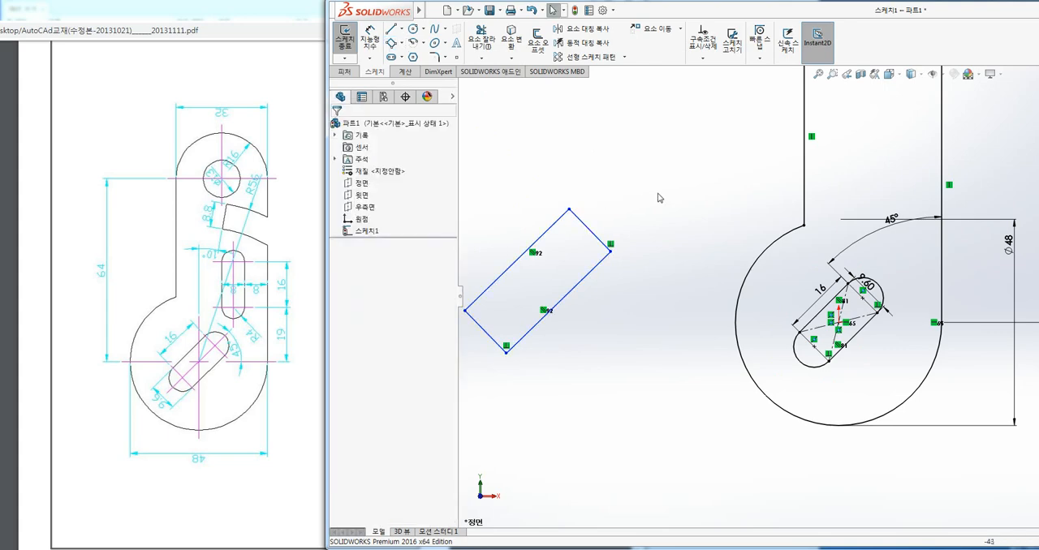
# Sketch a parallelogram with a horizontal base about 16.7 mm long above the 3-point corner rectangle.
pyautogui.click(401, 43)
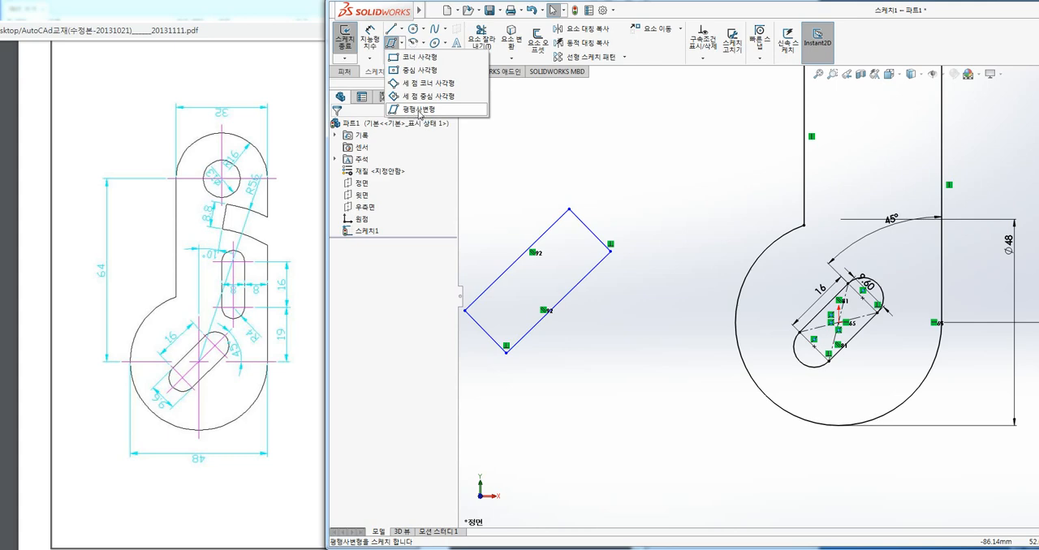
pyautogui.click(415, 111)
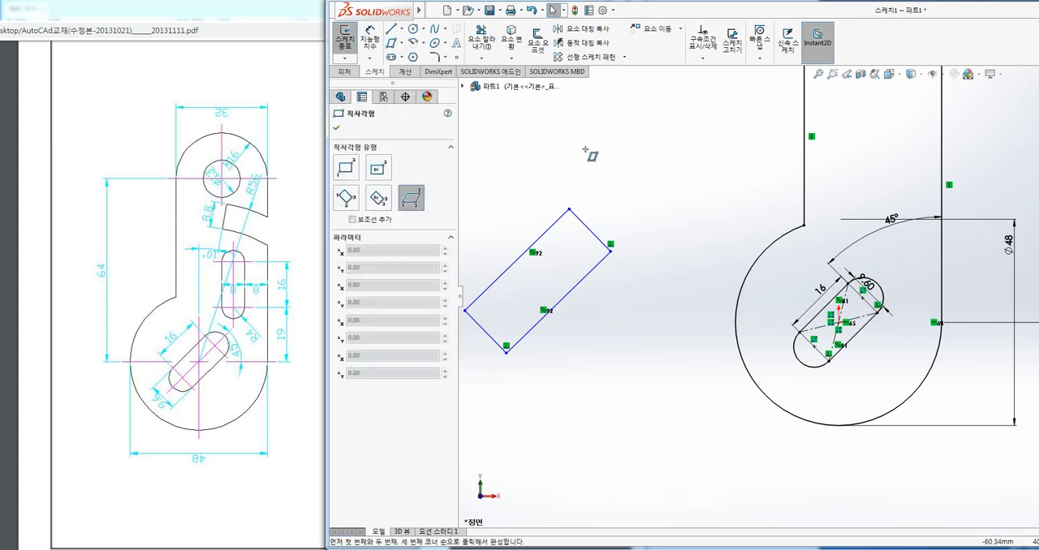
pyautogui.click(674, 172)
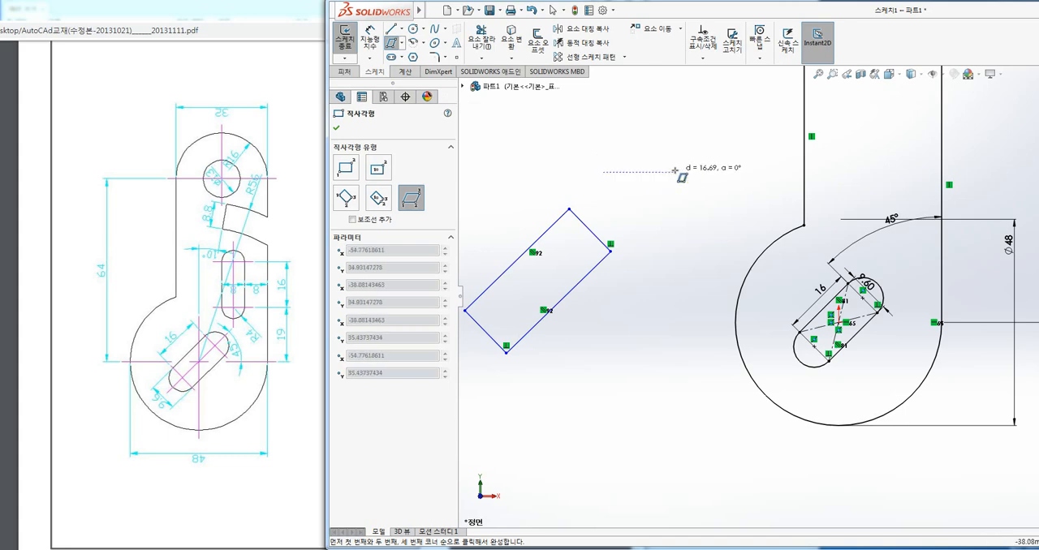
pyautogui.click(722, 114)
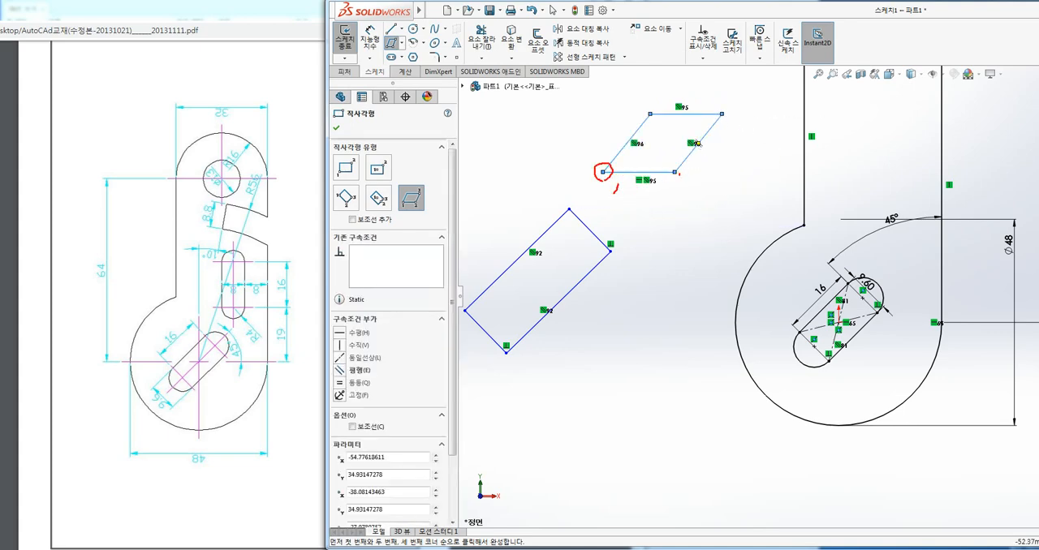
pyautogui.moveTo(678, 173); pyautogui.dragTo(676, 174)
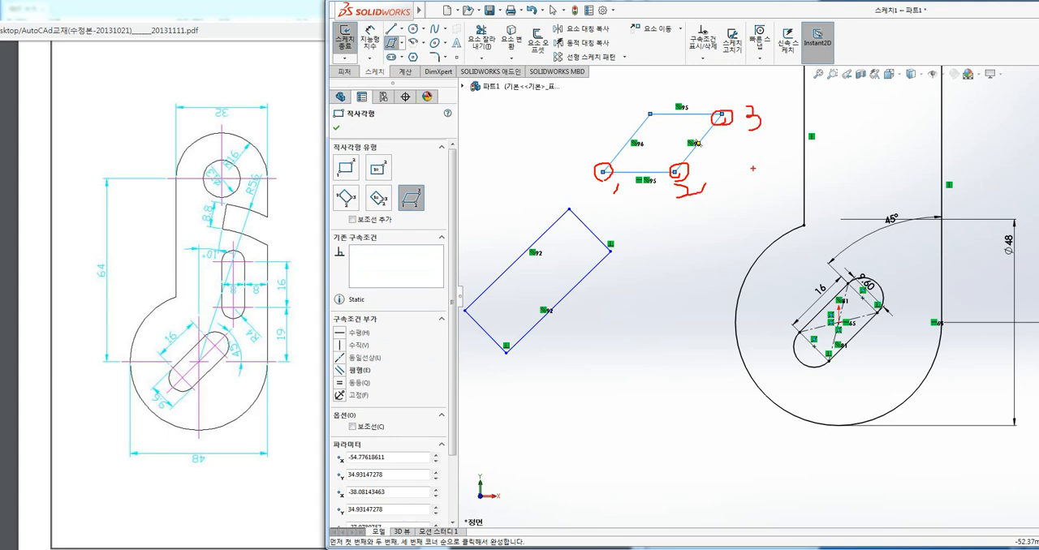
pyautogui.press('Escape')
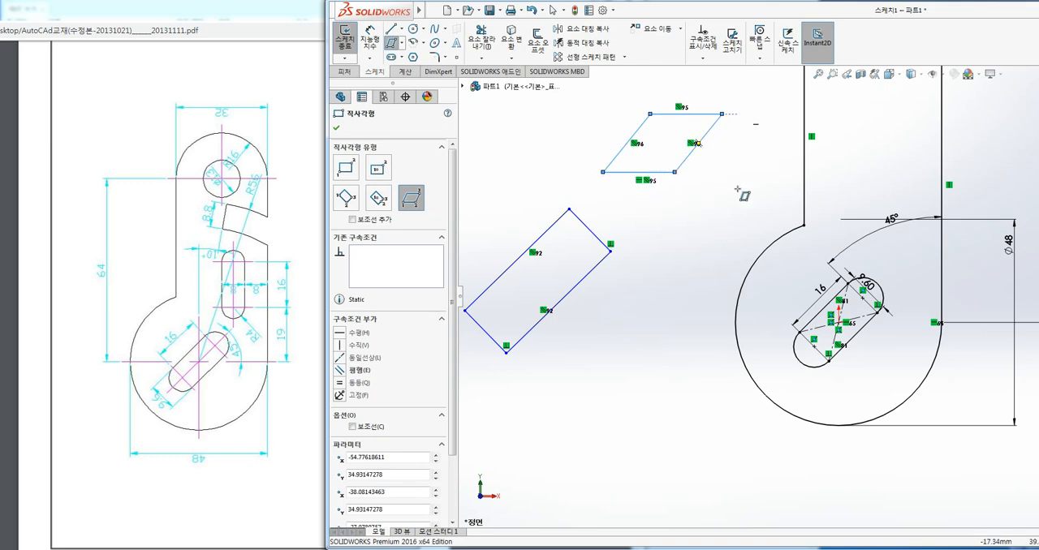
pyautogui.press('Escape')
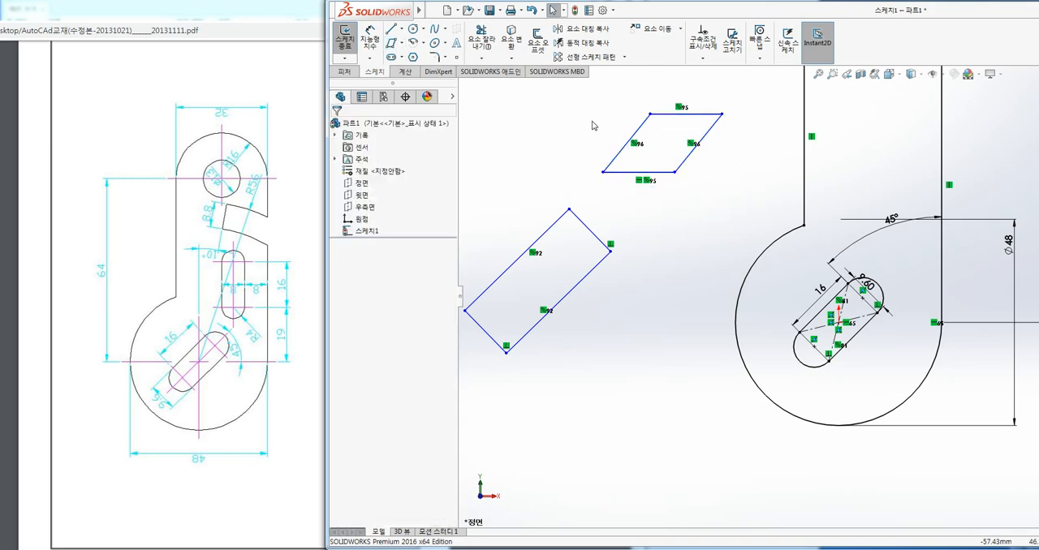
# Delete the demonstration parallelogram and the 3-point corner rectangle beside the plate.
pyautogui.moveTo(555, 88); pyautogui.dragTo(725, 195)
pyautogui.press('Delete')
pyautogui.scroll(2, 631, 211)
pyautogui.moveTo(554, 189); pyautogui.dragTo(732, 359)
pyautogui.press('Delete')
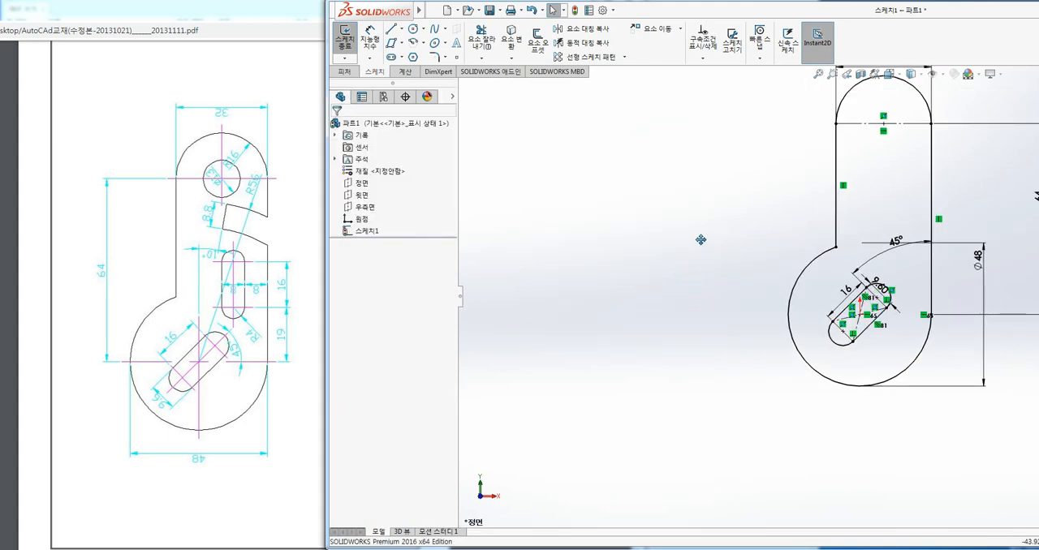
# Sketch a circle about 9.5 mm in diameter centred on the lower end of the outline's right vertical line.
pyautogui.keyDown('ctrl'); pyautogui.moveTo(701, 239); pyautogui.dragTo(494, 288, button='middle'); pyautogui.keyUp('ctrl')
pyautogui.moveTo(778, 233)
pyautogui.keyDown('ctrl'); pyautogui.mouseDown(button='middle')
pyautogui.moveTo(690, 223)
pyautogui.moveTo(703, 231)
pyautogui.mouseUp(button='middle'); pyautogui.keyUp('ctrl')
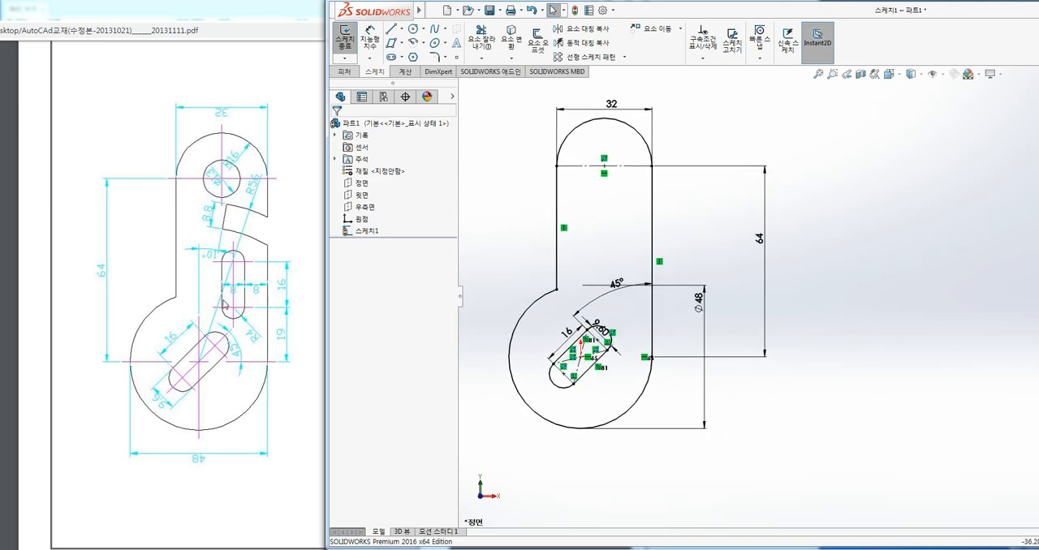
pyautogui.click(413, 28)
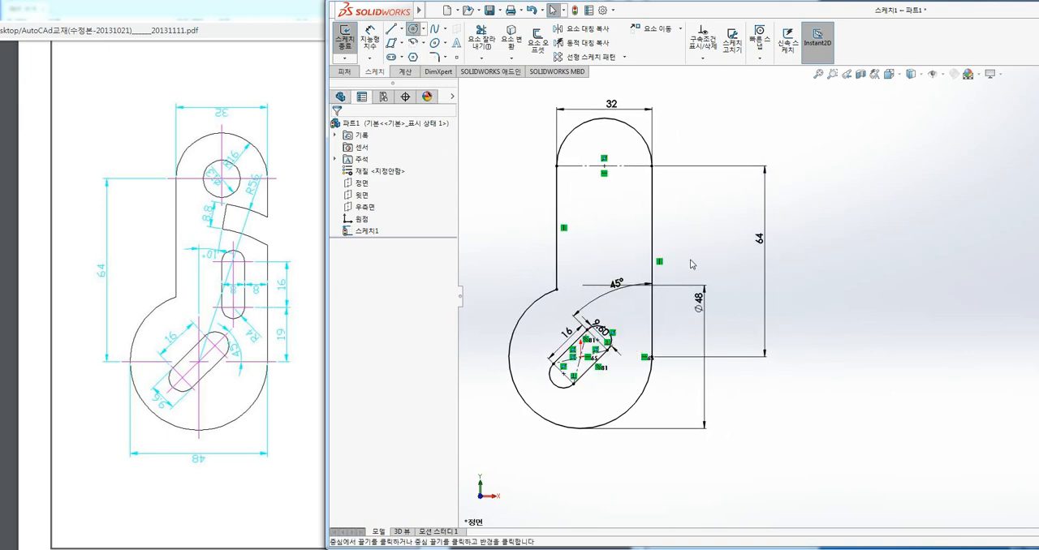
pyautogui.scroll(-2, 657, 354)
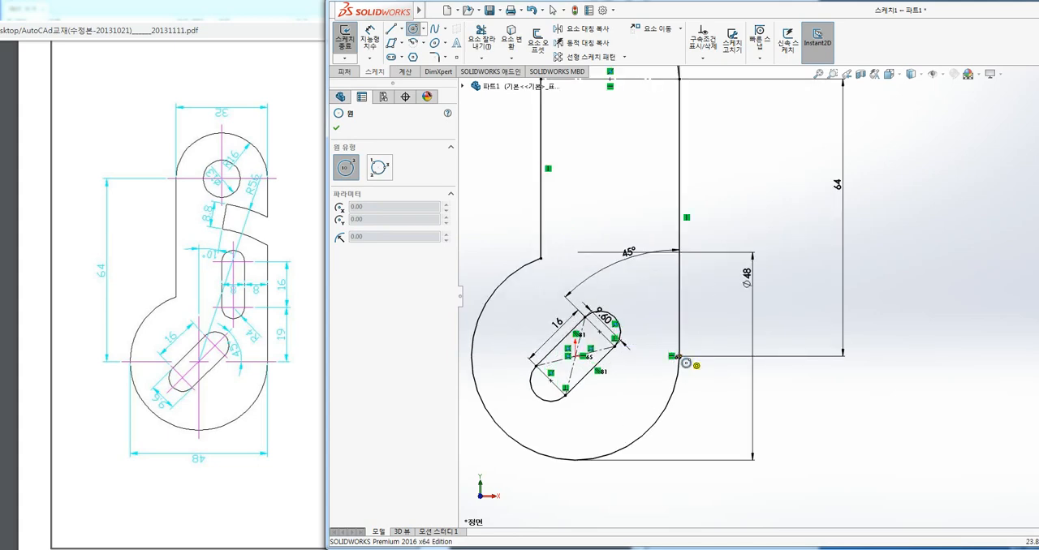
pyautogui.click(679, 355)
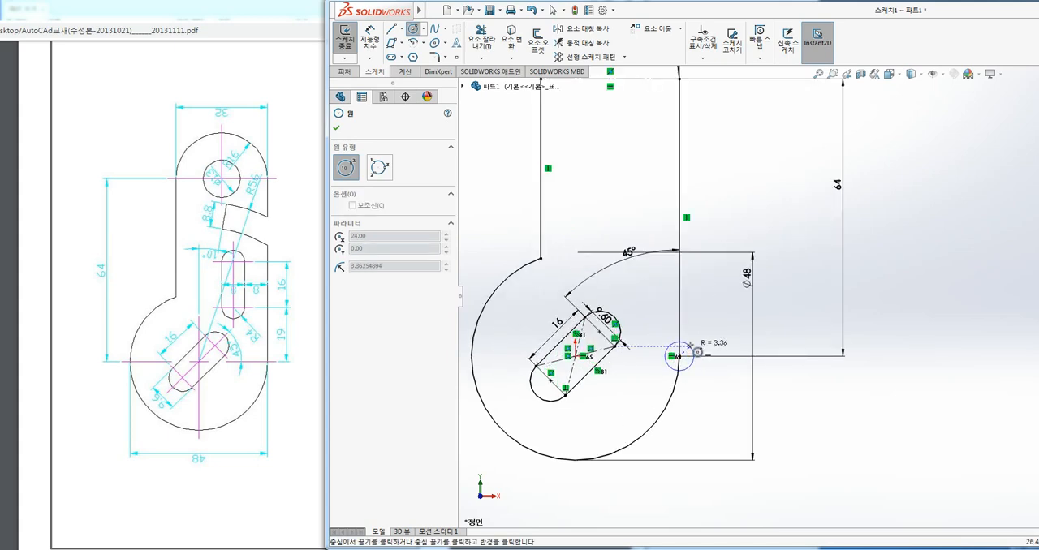
pyautogui.click(693, 341)
# Dimension the new circle's diameter as 8 mm.
pyautogui.click(369, 37)
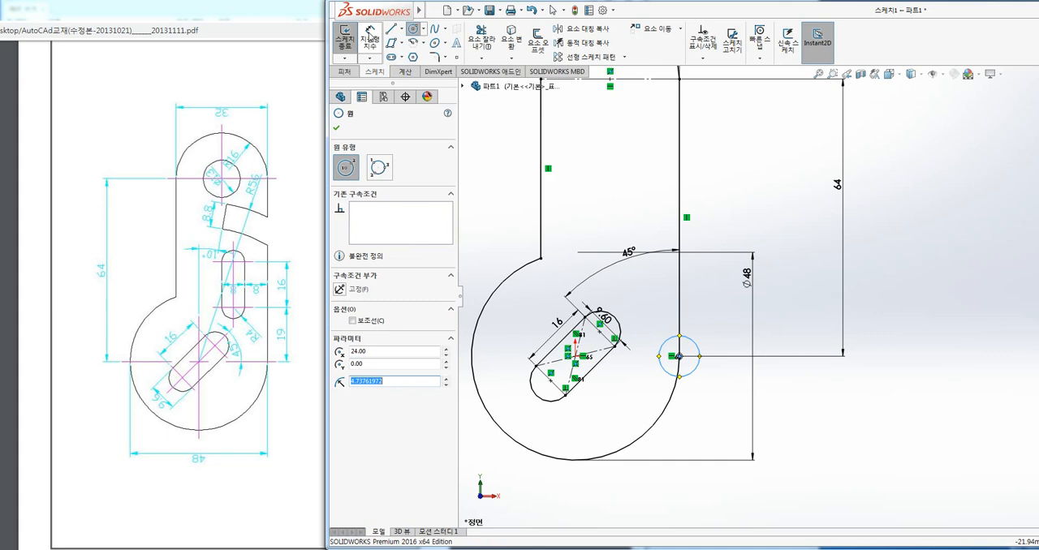
pyautogui.click(698, 351)
pyautogui.click(724, 325)
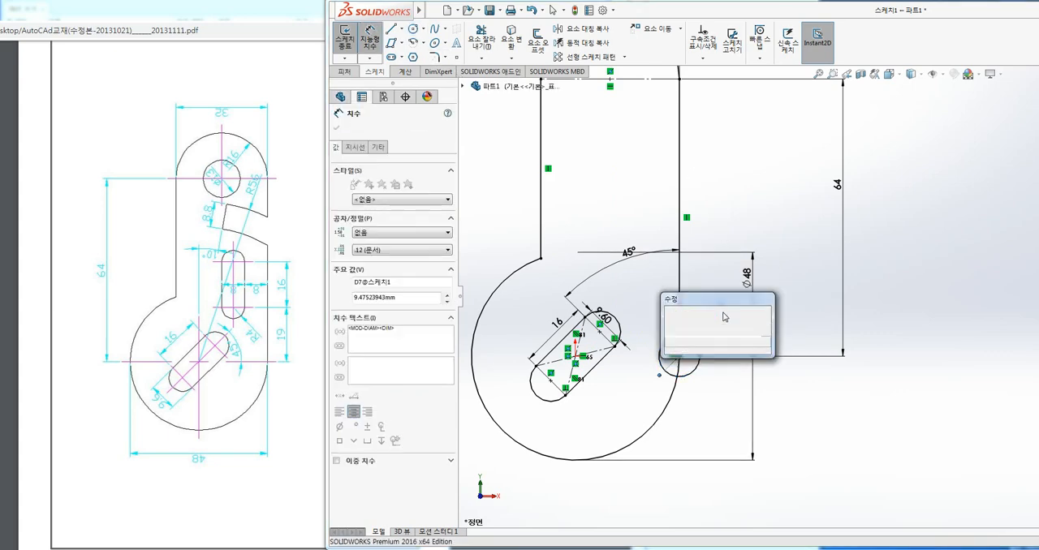
pyautogui.write('8')
pyautogui.press('Return')
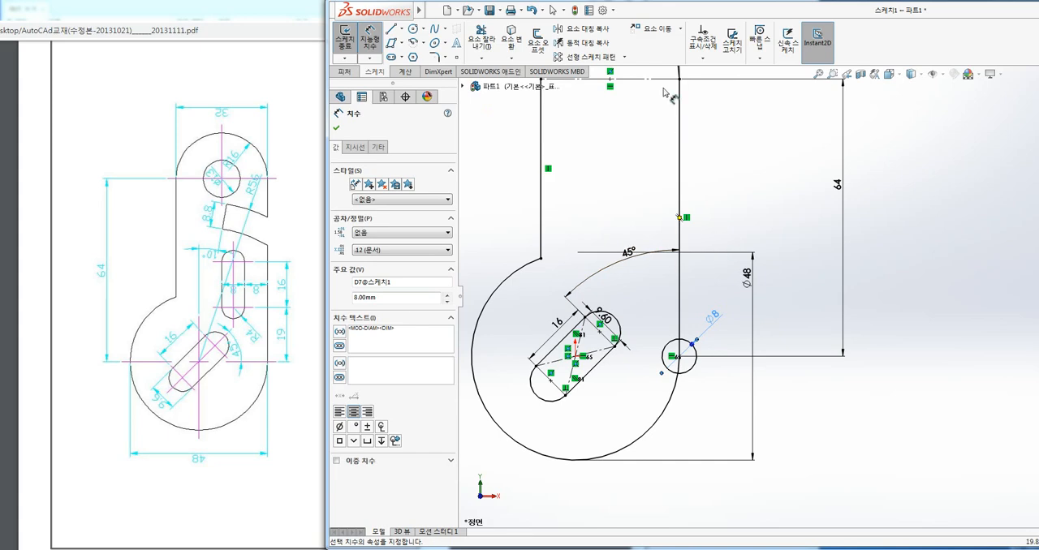
pyautogui.click(681, 30)
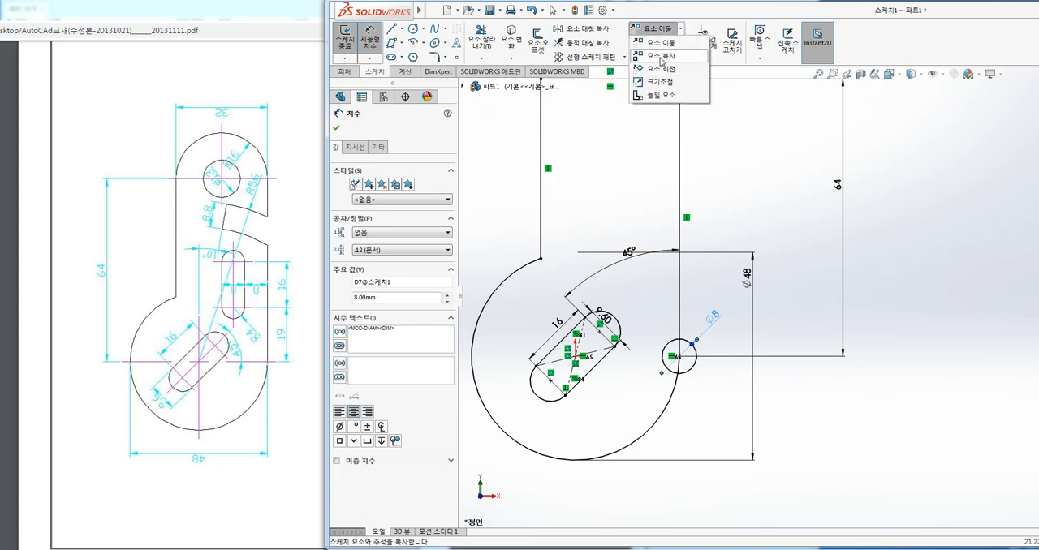
pyautogui.click(661, 57)
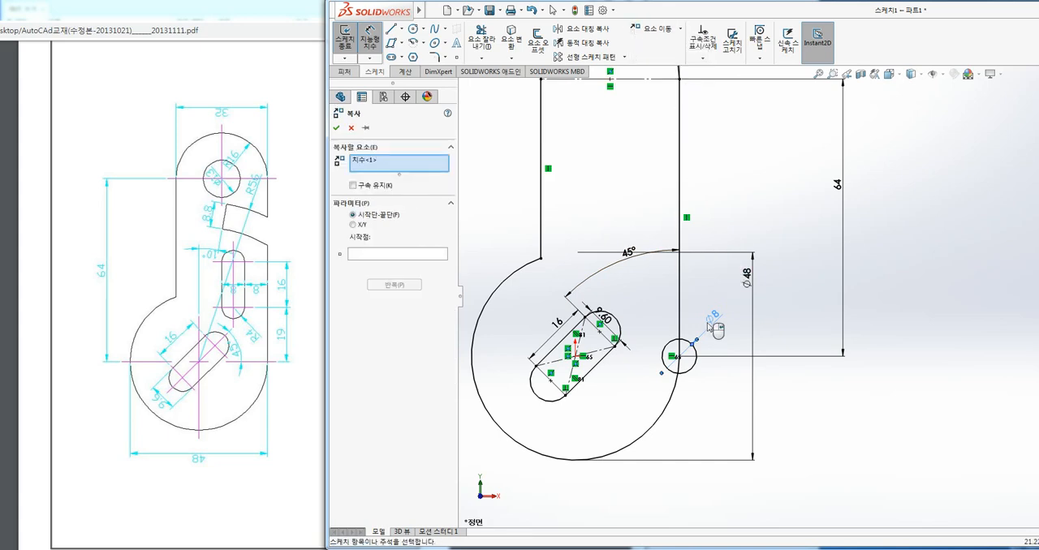
pyautogui.scroll(-2, 714, 357)
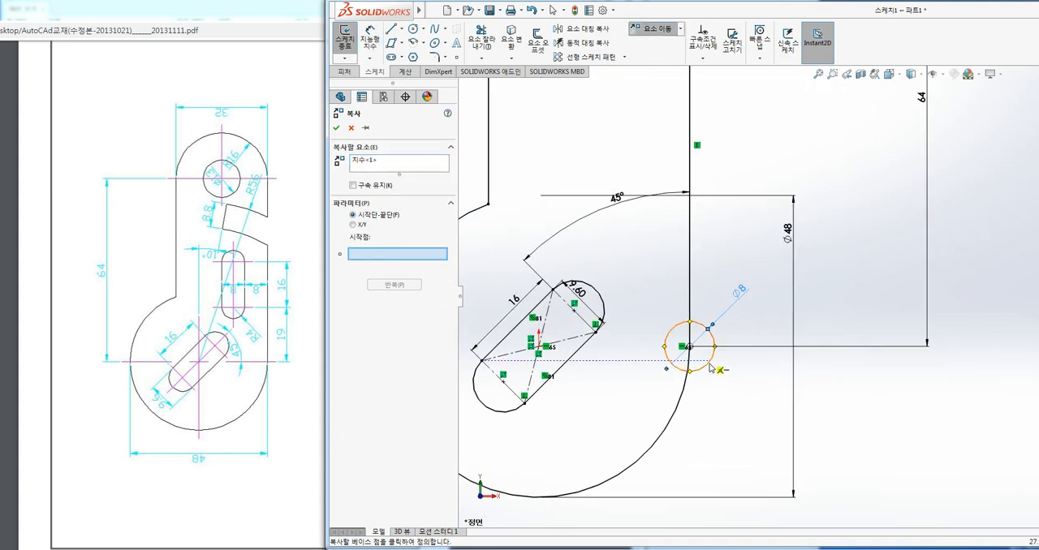
pyautogui.click(706, 365)
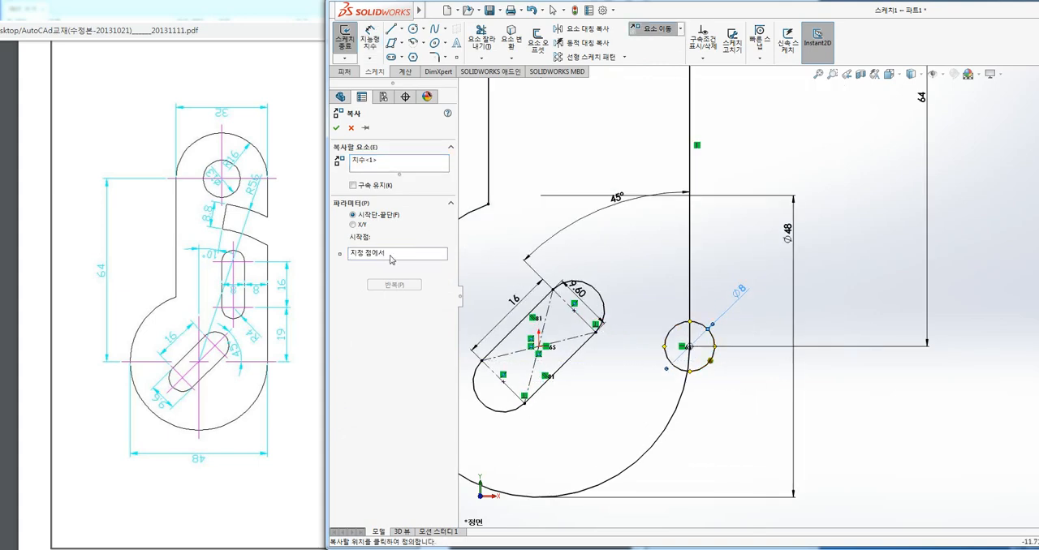
pyautogui.click(360, 227)
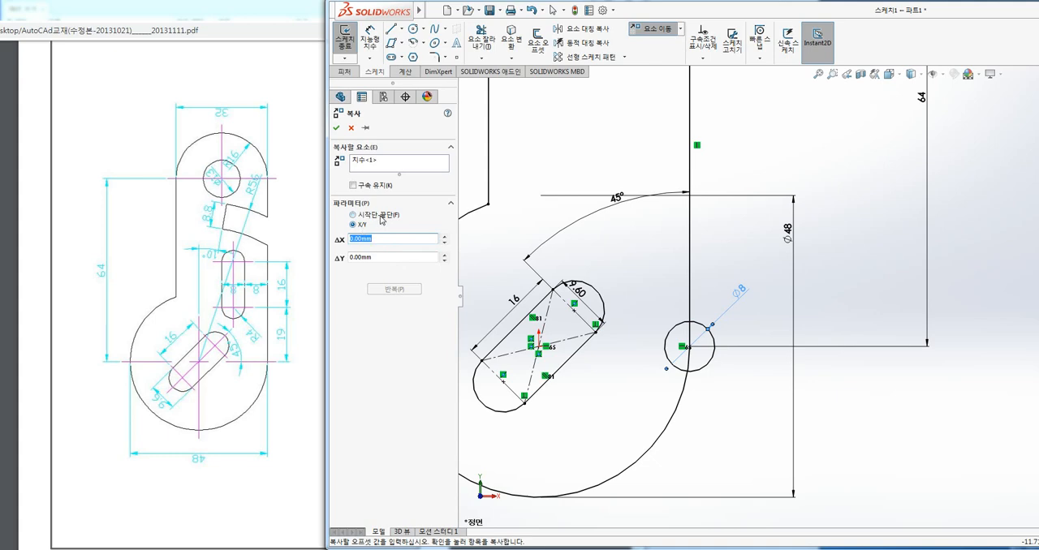
pyautogui.click(380, 216)
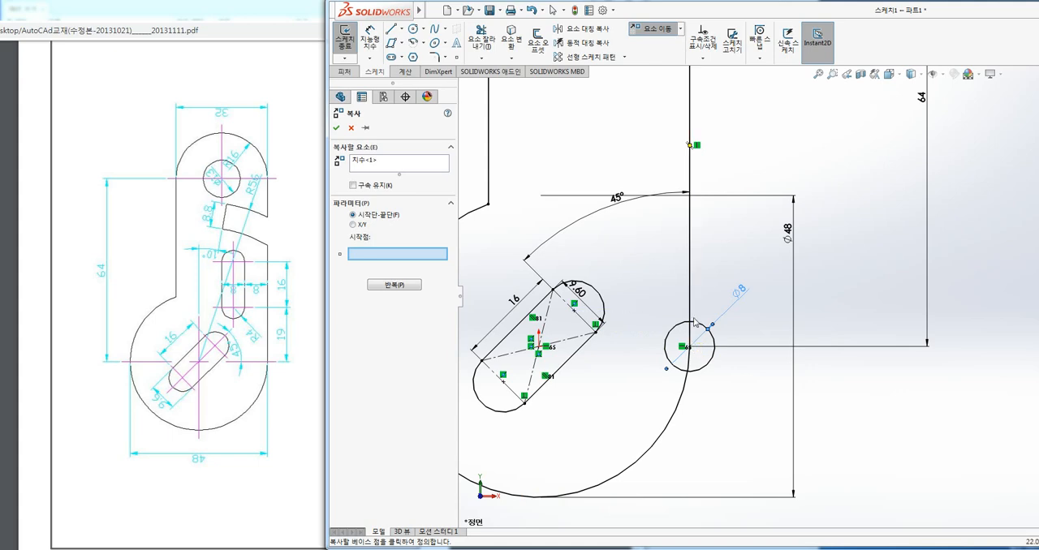
# Try to copy the 8 mm circle with an X/Y offset of 0 mm in X and 16 mm in Y.
pyautogui.click(353, 225)
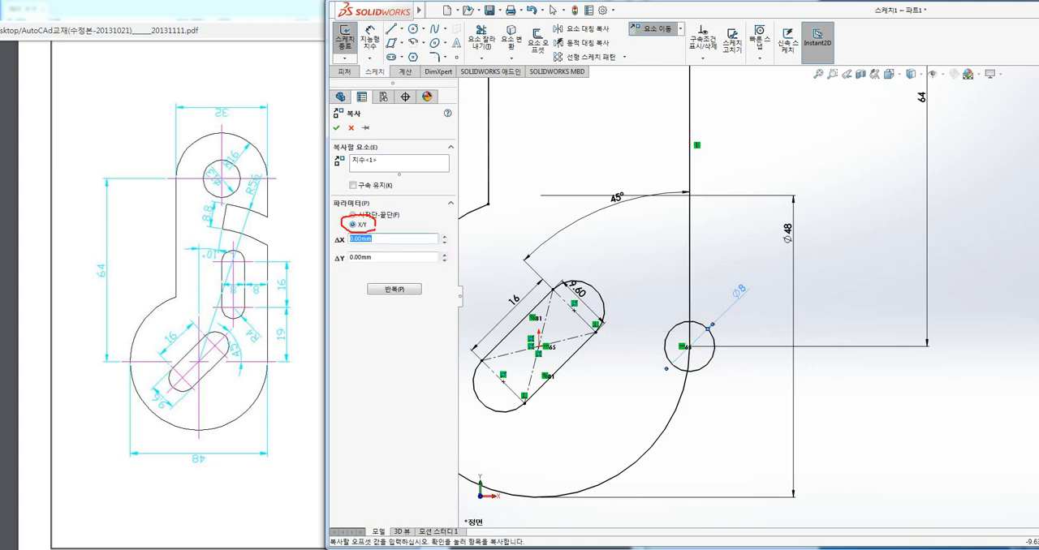
pyautogui.moveTo(689, 332); pyautogui.dragTo(684, 270)
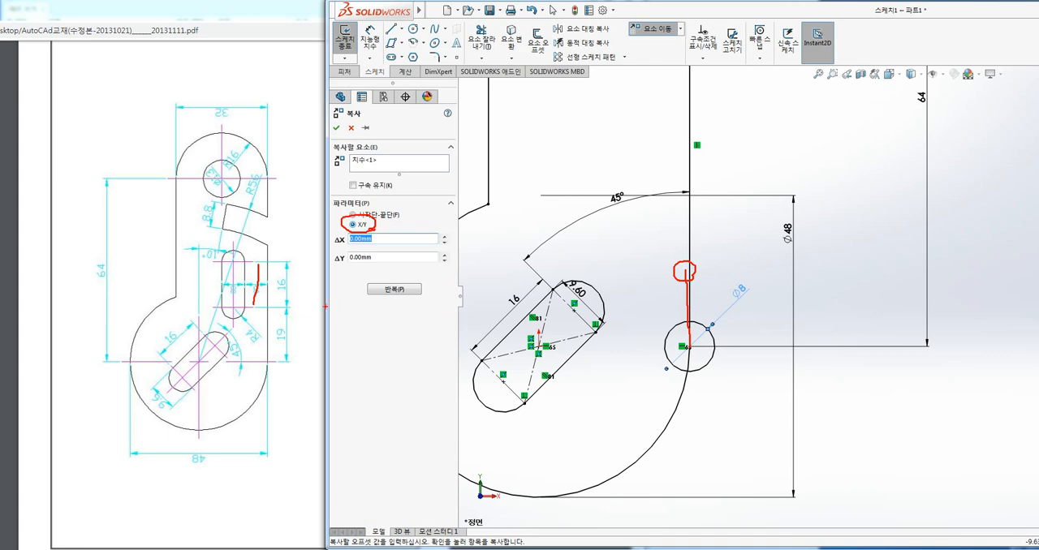
pyautogui.press('Escape')
pyautogui.moveTo(384, 258); pyautogui.dragTo(319, 262)
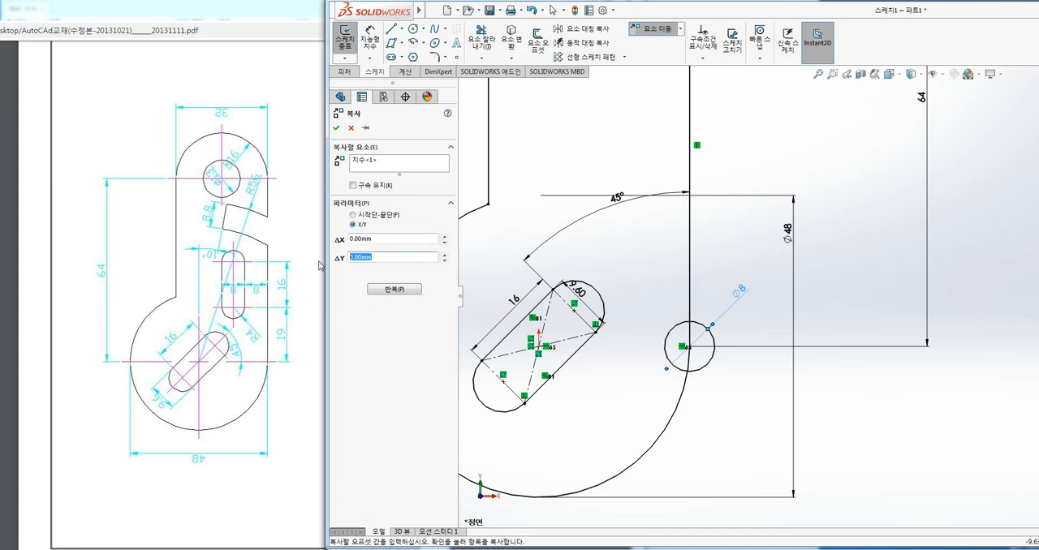
pyautogui.write('16')
pyautogui.click(362, 161)
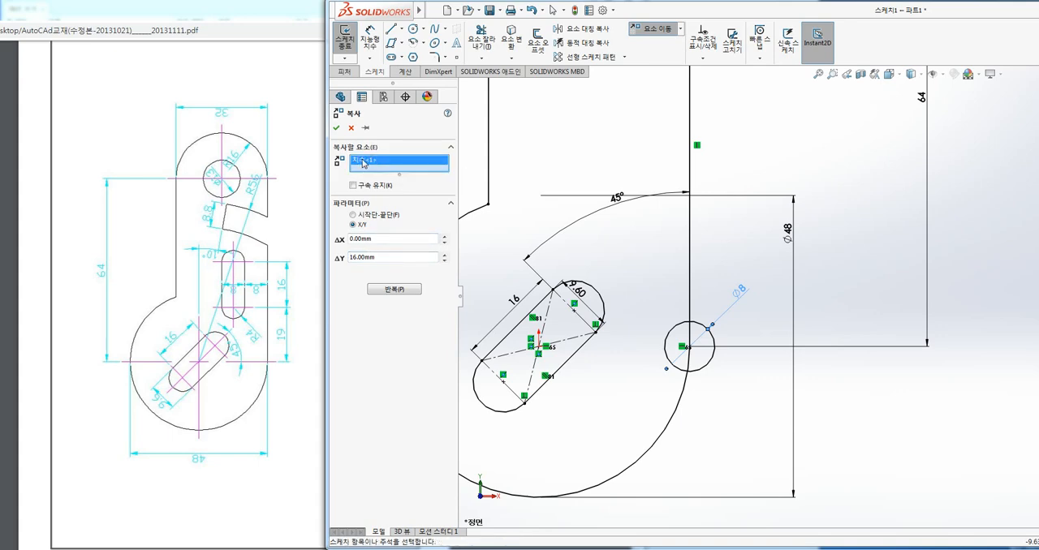
pyautogui.press('Delete')
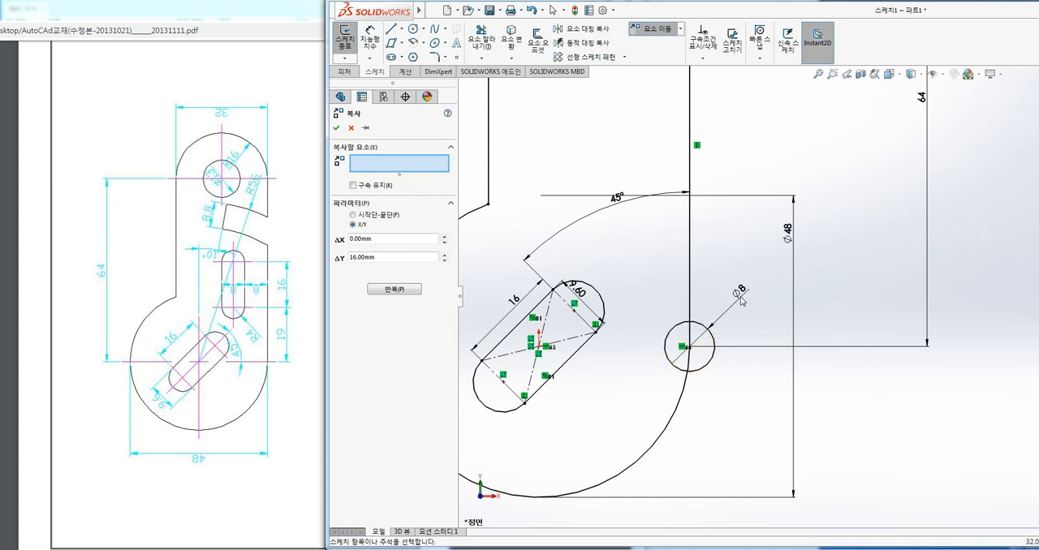
pyautogui.click(666, 336)
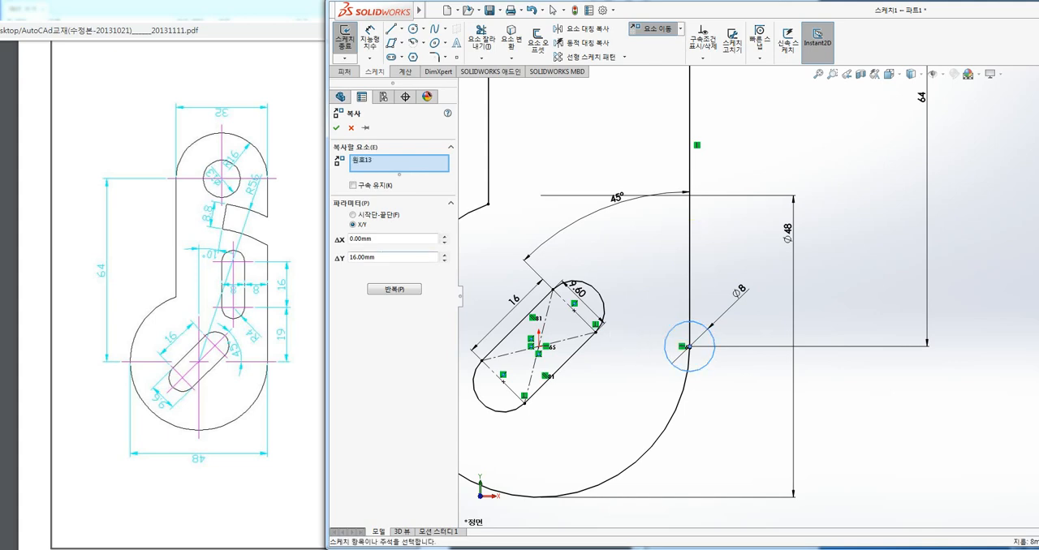
pyautogui.click(335, 128)
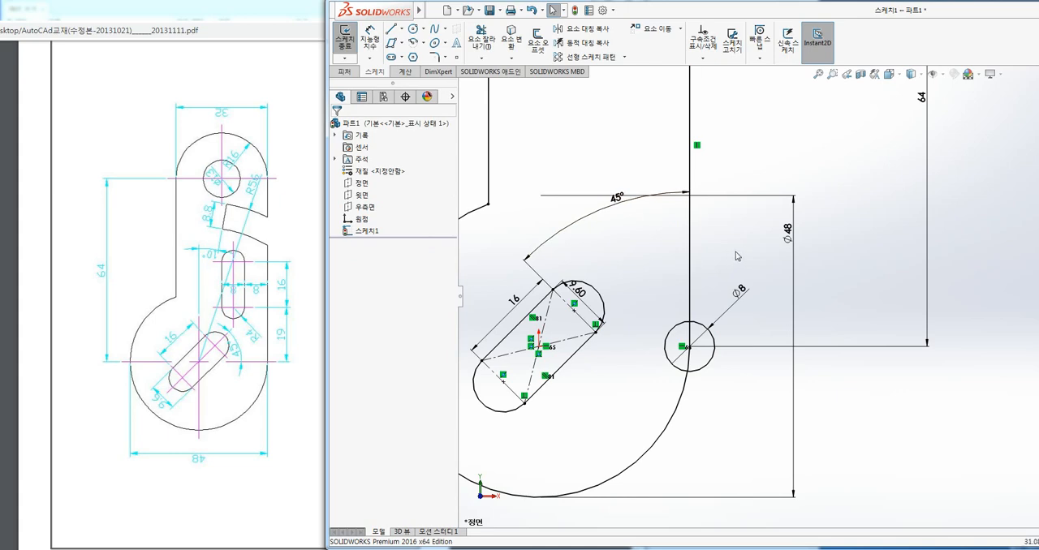
# Copy the 8 mm circle with an X/Y offset of 0 mm in X and 16 mm in Y.
pyautogui.click(680, 28)
pyautogui.click(664, 57)
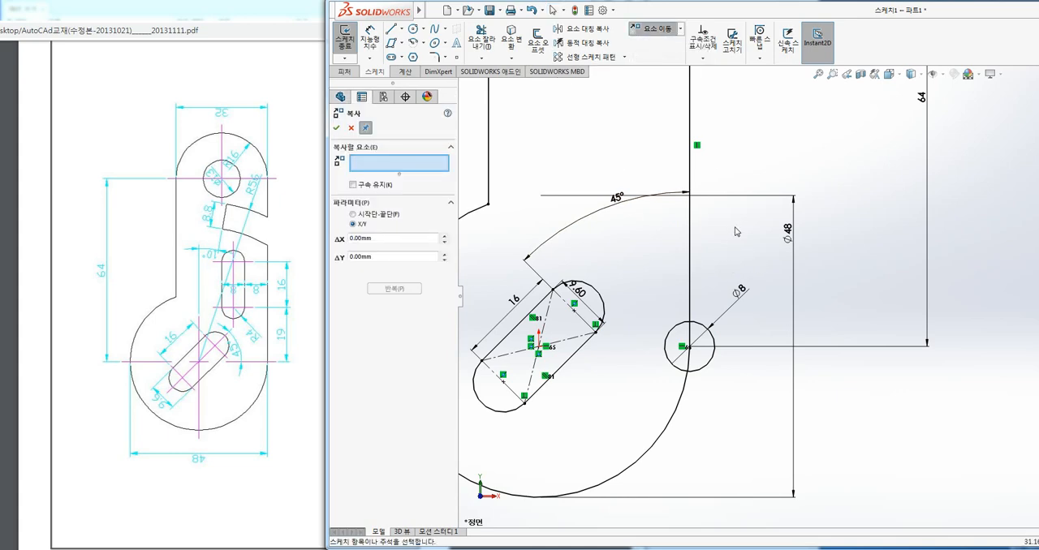
pyautogui.click(676, 332)
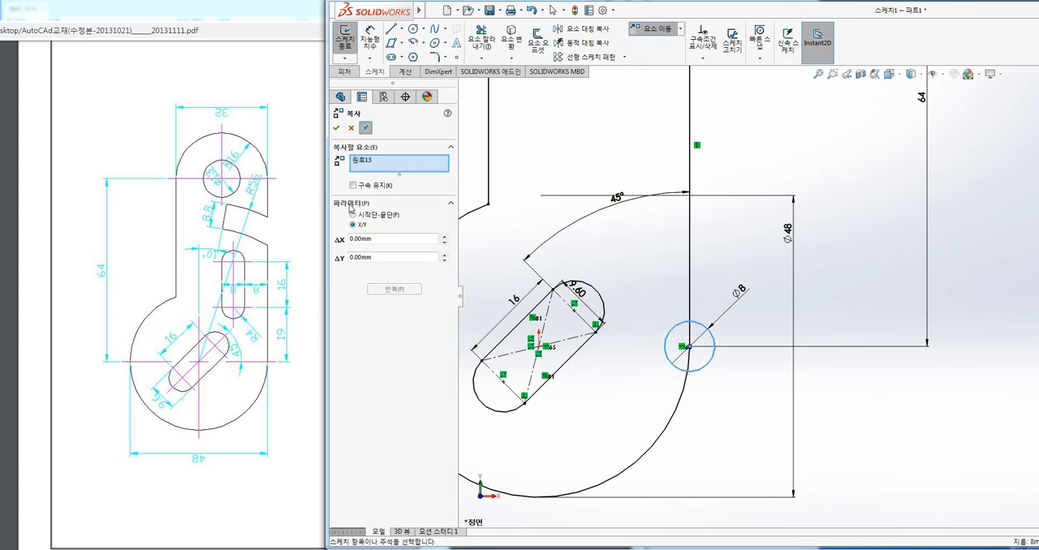
pyautogui.press('Tab')
pyautogui.write('16')
pyautogui.press('Return')
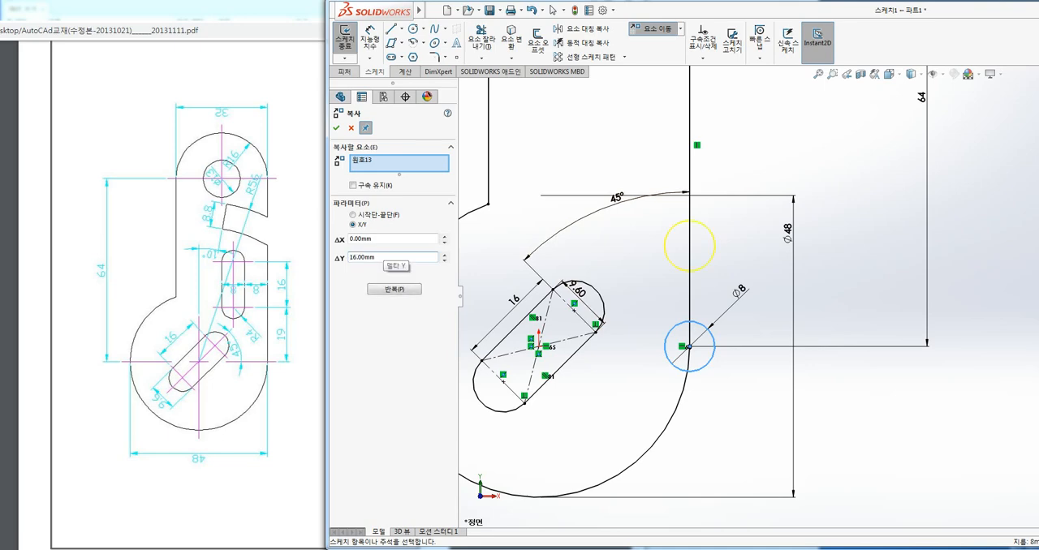
pyautogui.click(336, 127)
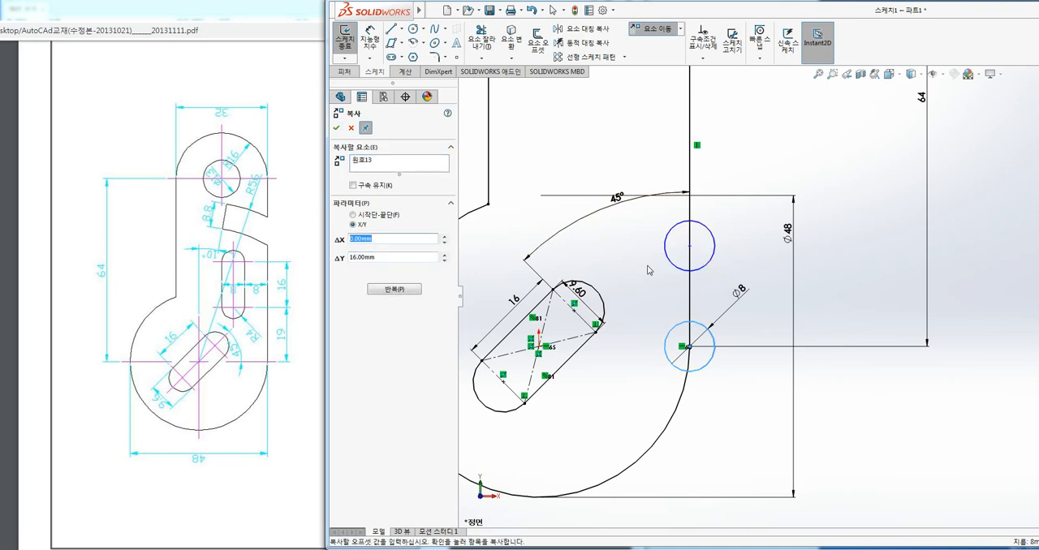
pyautogui.click(336, 128)
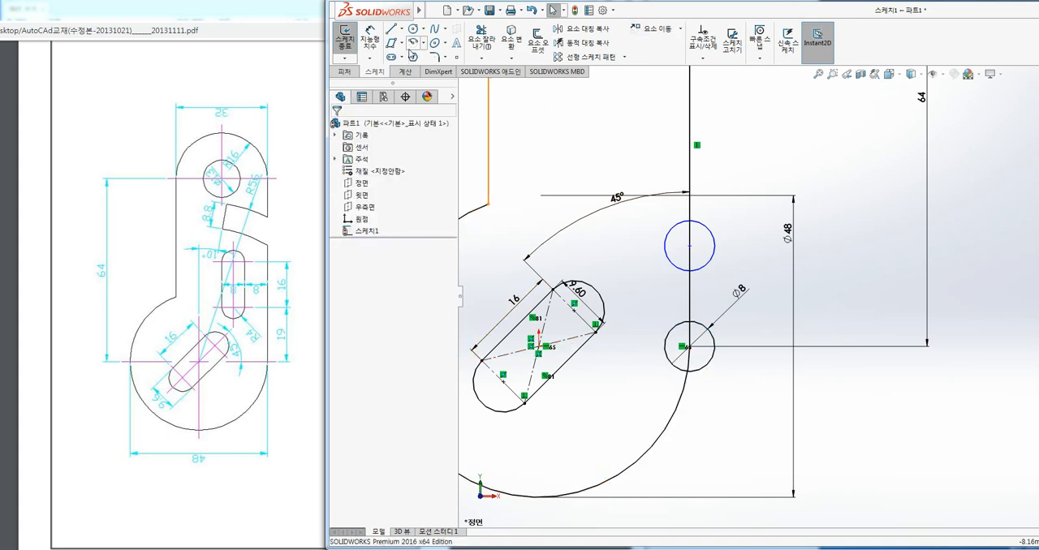
# Sketch an 8 by 16 mm corner rectangle from the lower circle's right quadrant to the upper circle's left quadrant.
pyautogui.click(400, 42)
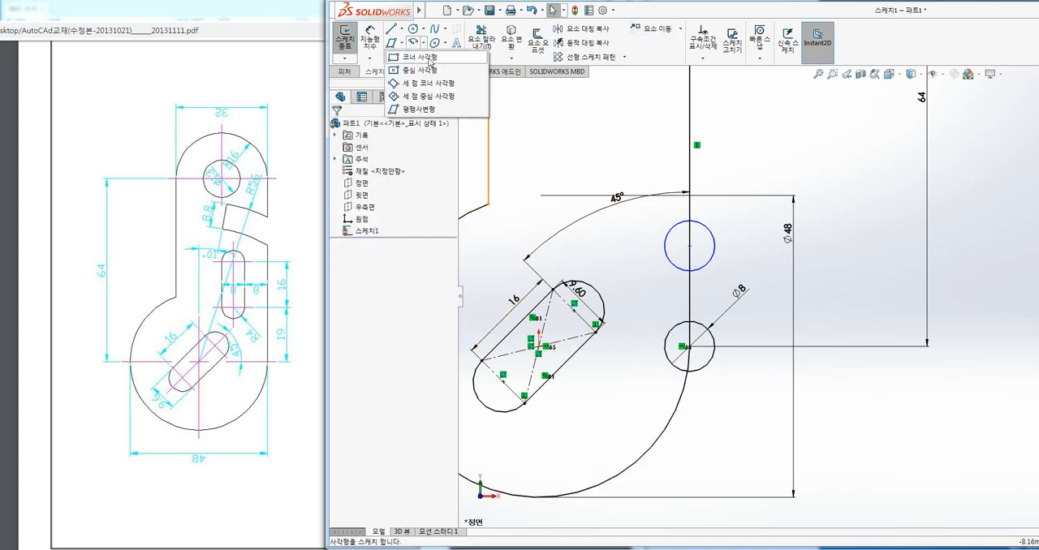
pyautogui.click(415, 59)
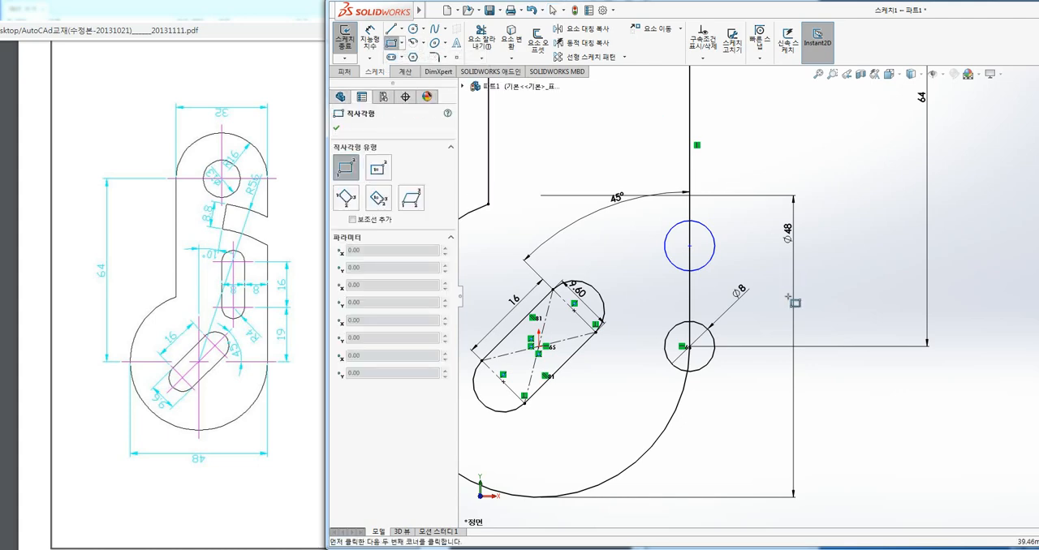
pyautogui.click(714, 346)
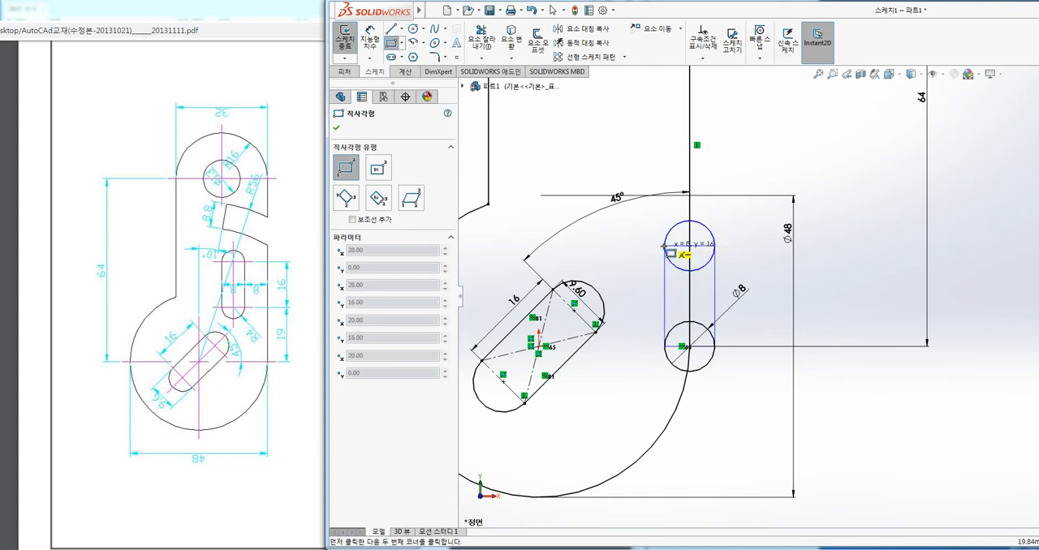
pyautogui.click(664, 245)
pyautogui.press('Escape')
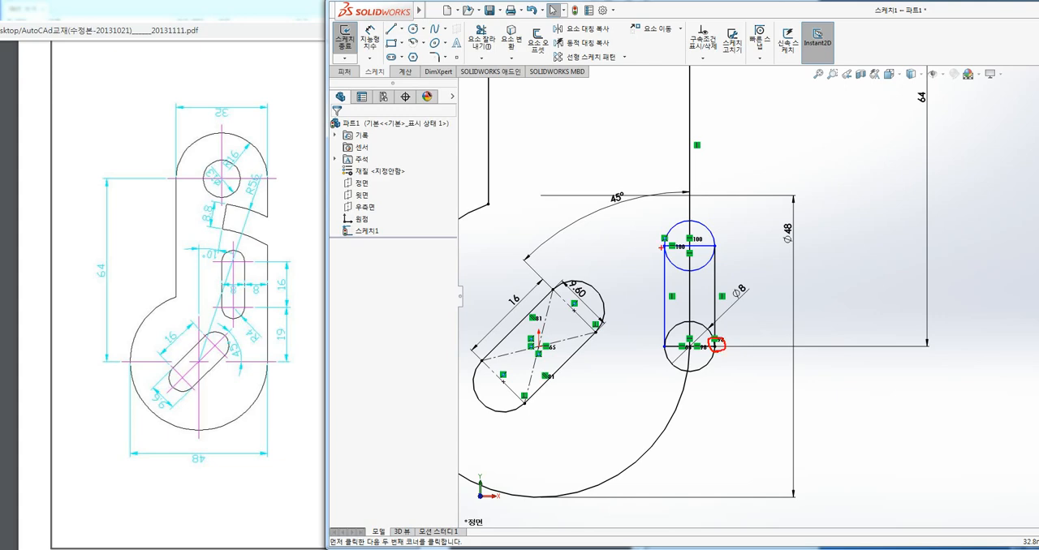
pyautogui.press('Escape')
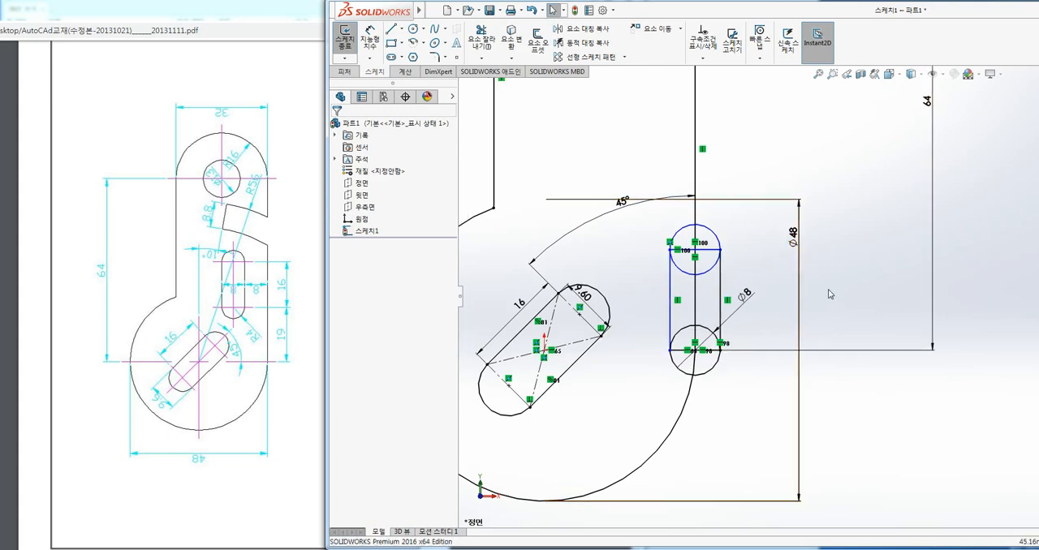
pyautogui.scroll(2, 800, 292)
pyautogui.scroll(-2, 779, 280)
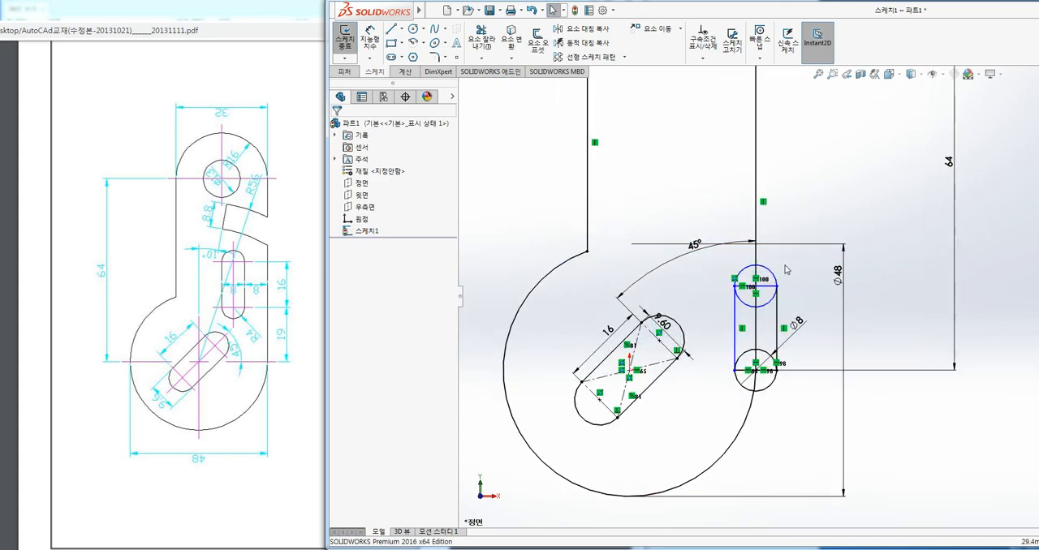
pyautogui.click(680, 28)
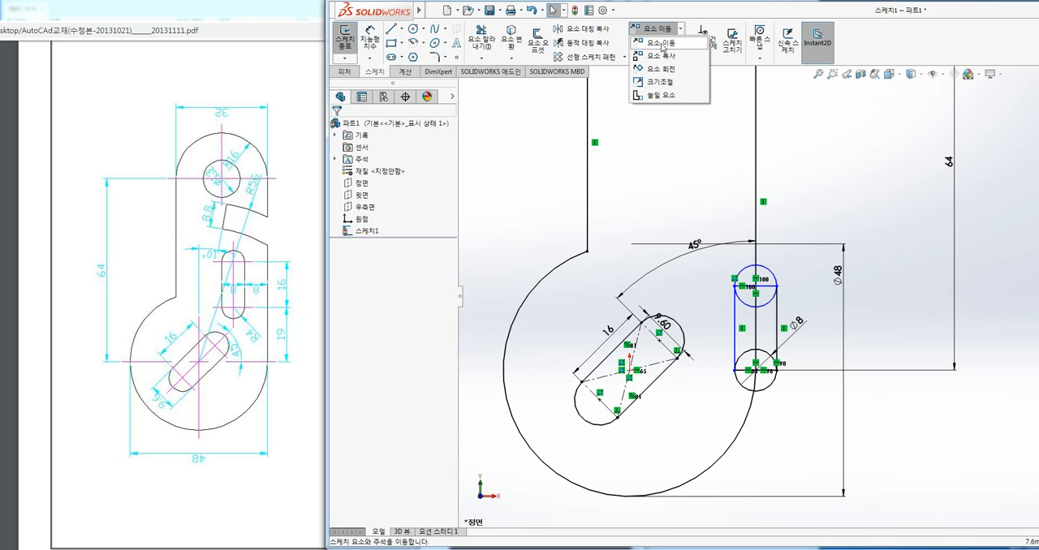
pyautogui.click(661, 43)
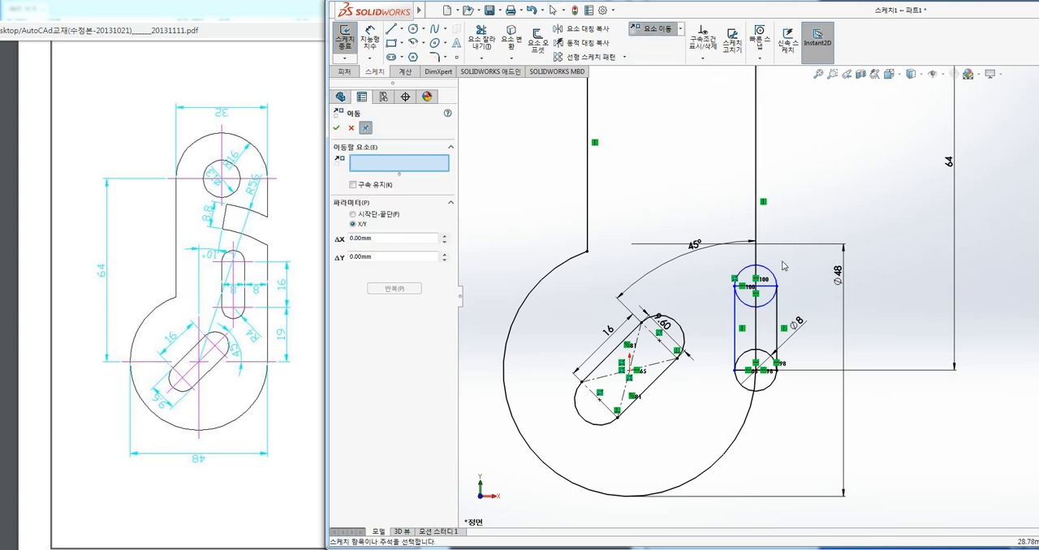
pyautogui.moveTo(806, 254); pyautogui.dragTo(720, 403)
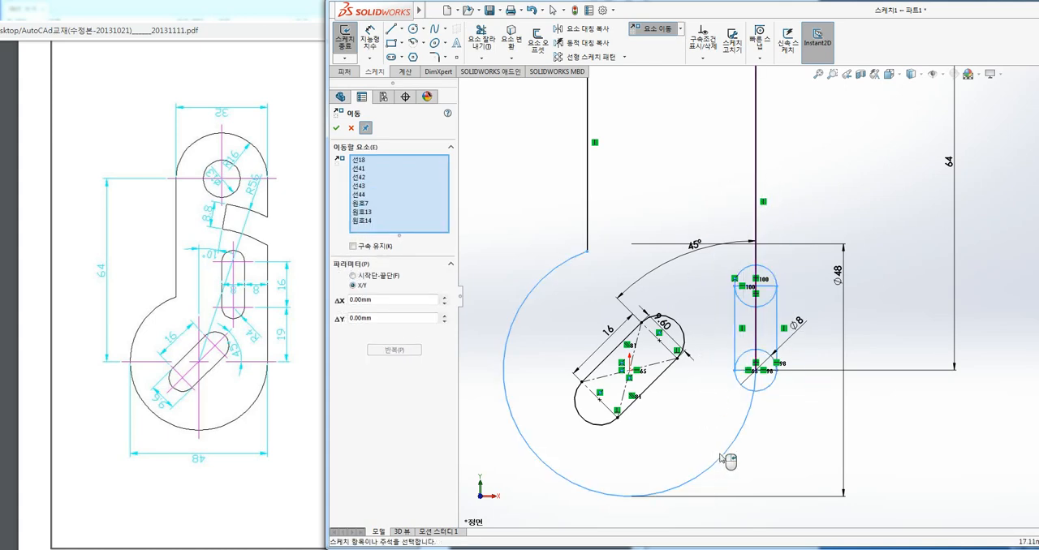
pyautogui.press('Escape')
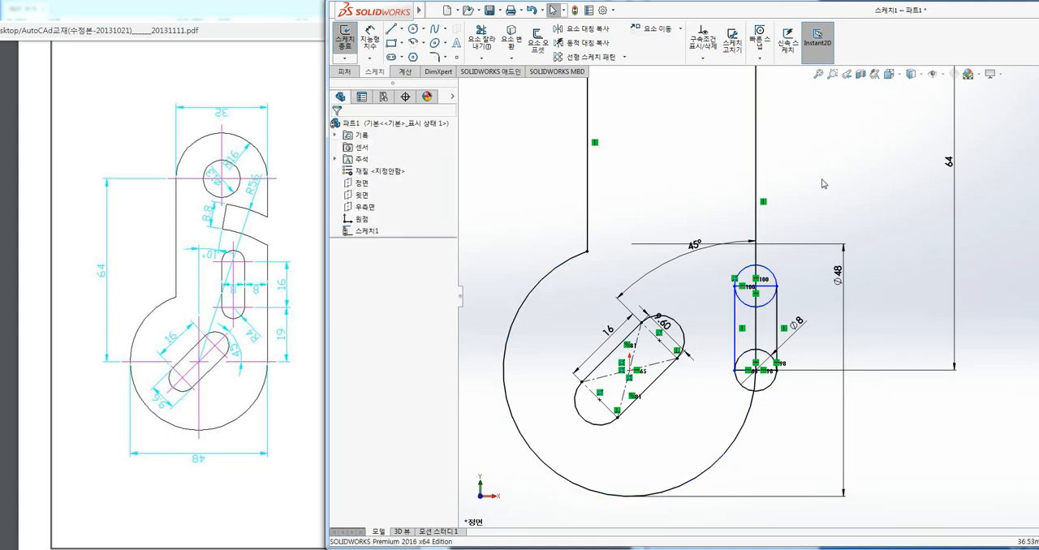
# Move the two slot circles and their connecting rectangle by -12 mm in X and 19 mm in Y.
pyautogui.click(652, 28)
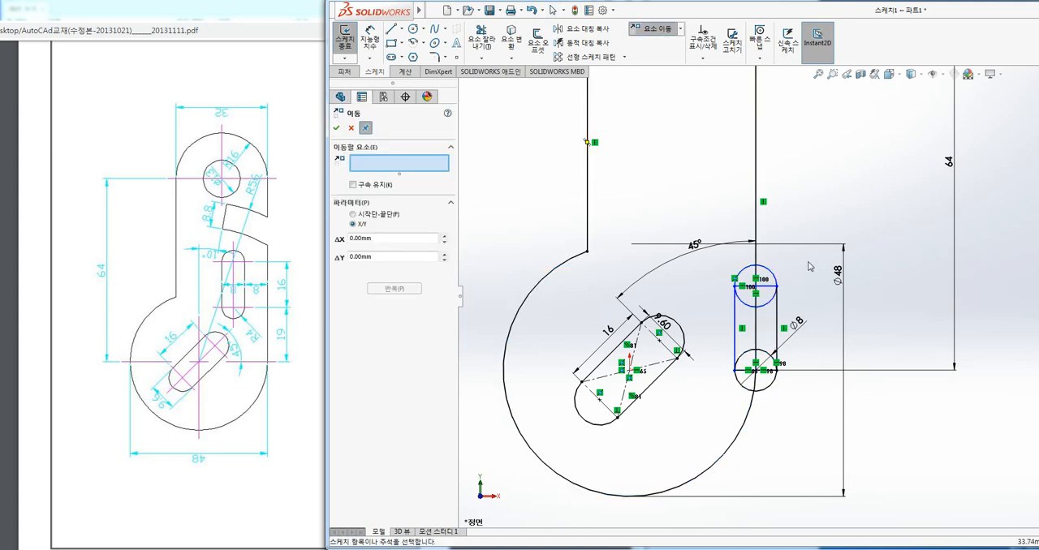
pyautogui.moveTo(713, 256); pyautogui.dragTo(804, 401)
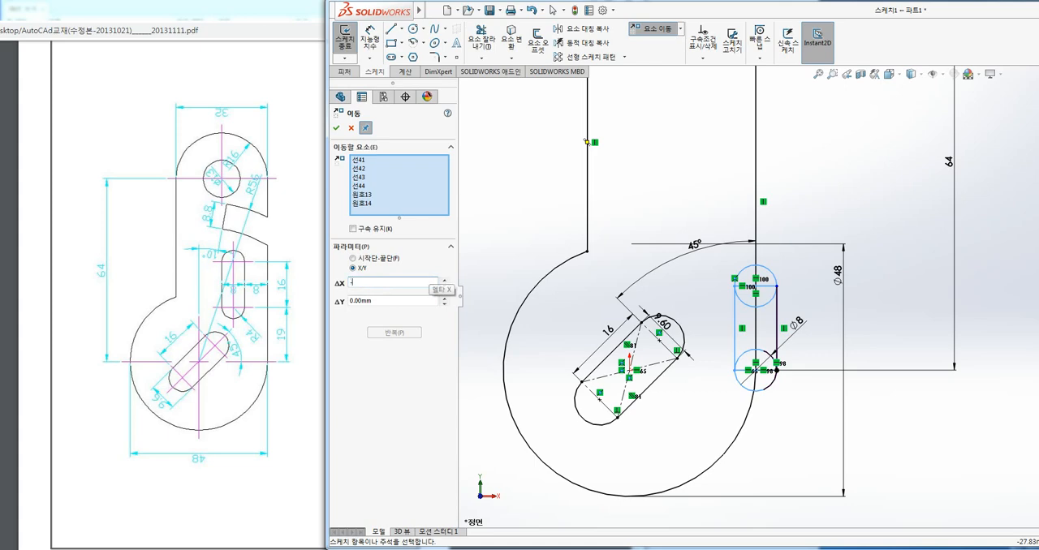
pyautogui.press('Return')
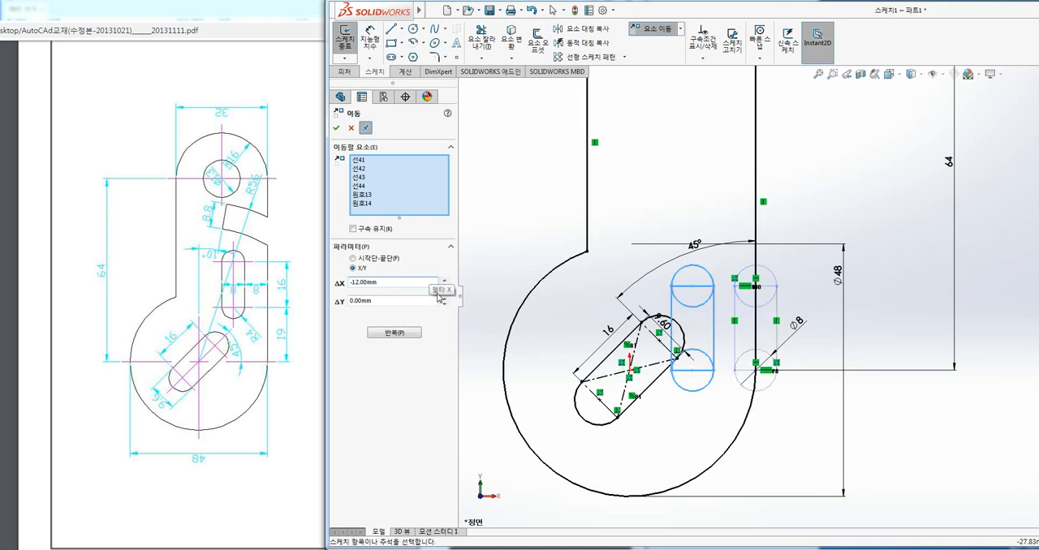
pyautogui.moveTo(392, 299); pyautogui.dragTo(334, 304)
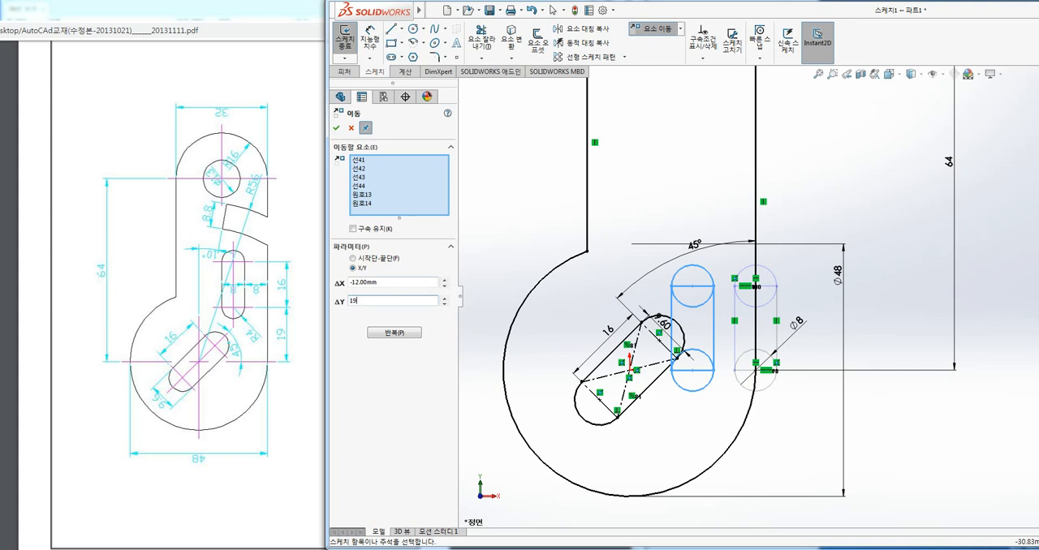
pyautogui.press('Return')
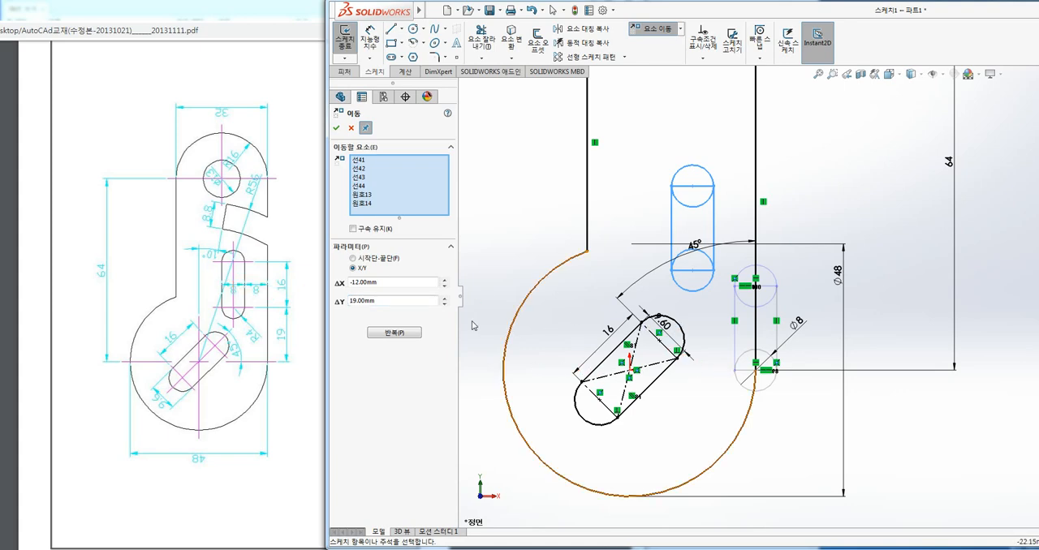
pyautogui.click(335, 130)
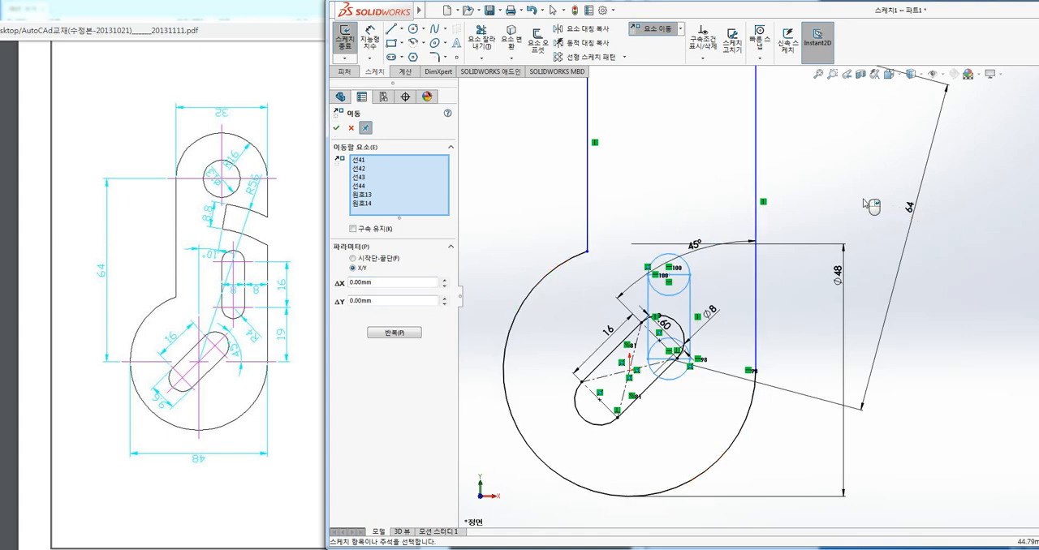
pyautogui.press('Escape')
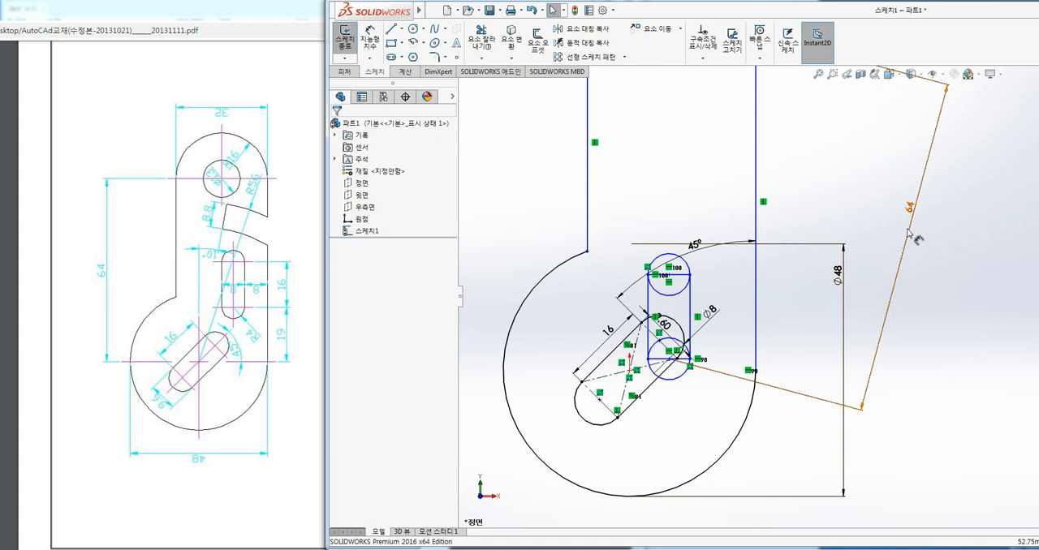
# Undo the last move of the slot geometry and delete both 8 mm circles together with their connecting rectangle.
pyautogui.hotkey('ctrl', 'z')
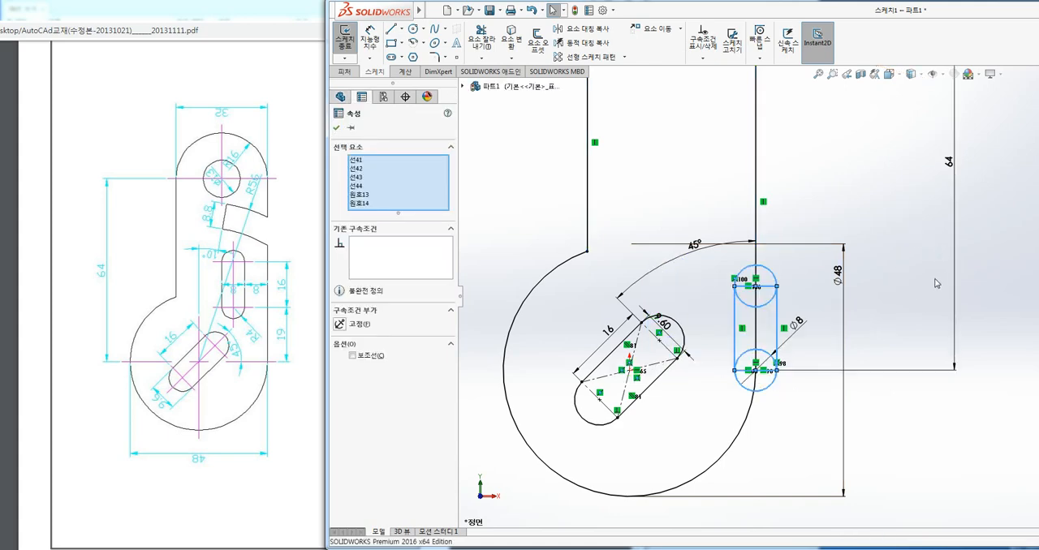
pyautogui.scroll(3, 937, 283)
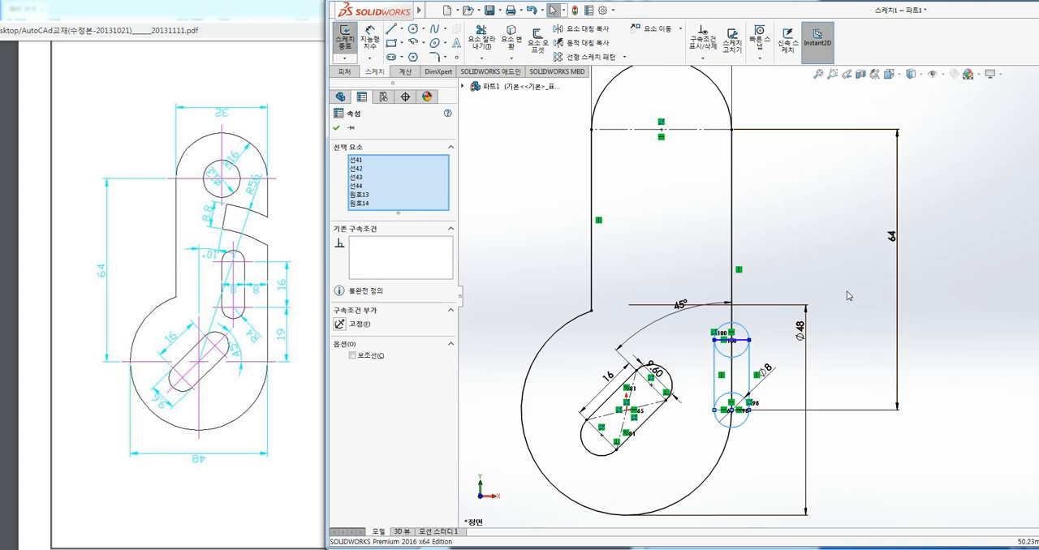
pyautogui.click(337, 128)
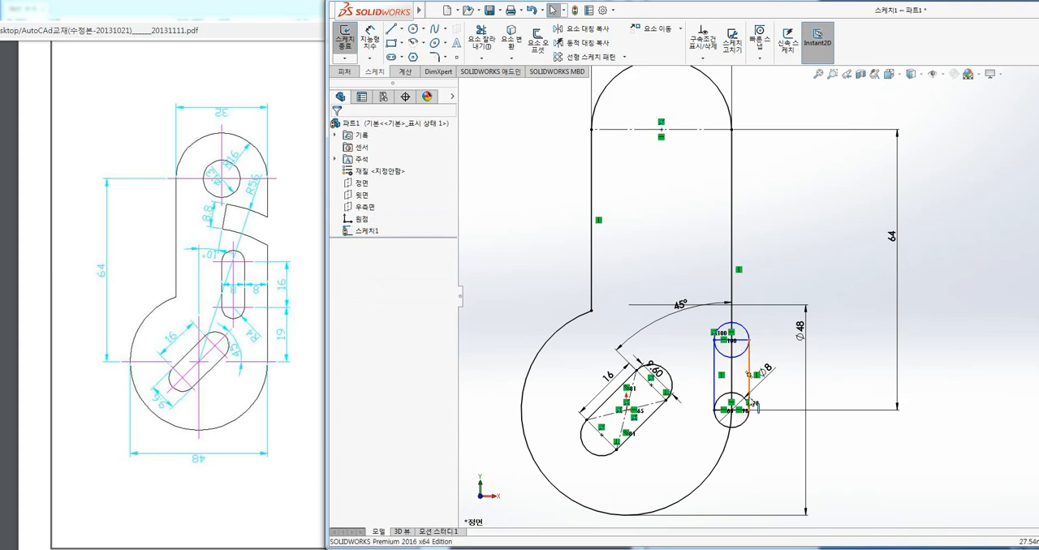
pyautogui.scroll(-1, 703, 399)
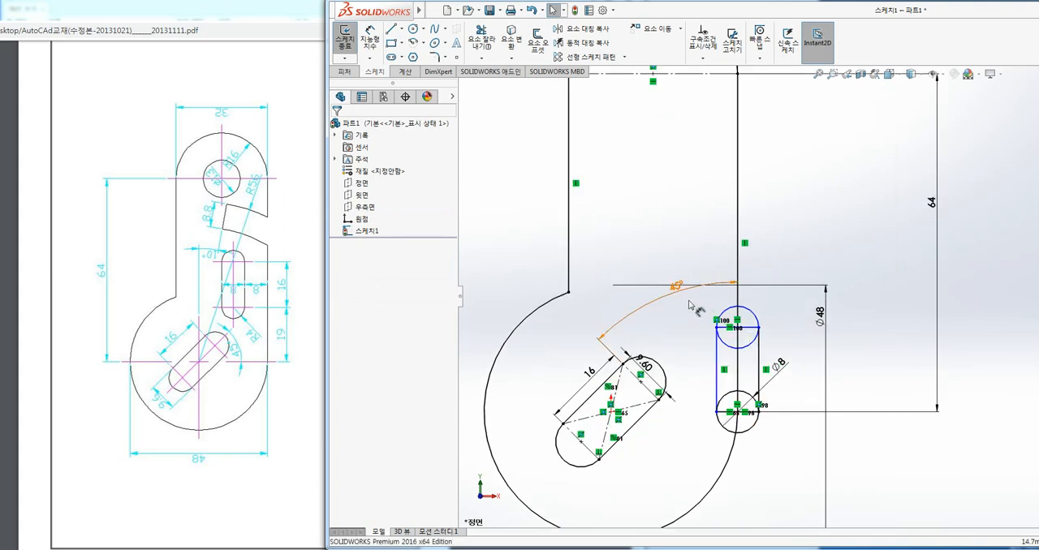
pyautogui.moveTo(685, 298)
pyautogui.mouseDown()
pyautogui.moveTo(698, 365)
pyautogui.moveTo(686, 298)
pyautogui.moveTo(780, 419)
pyautogui.moveTo(778, 444)
pyautogui.mouseUp()
pyautogui.press('Delete')
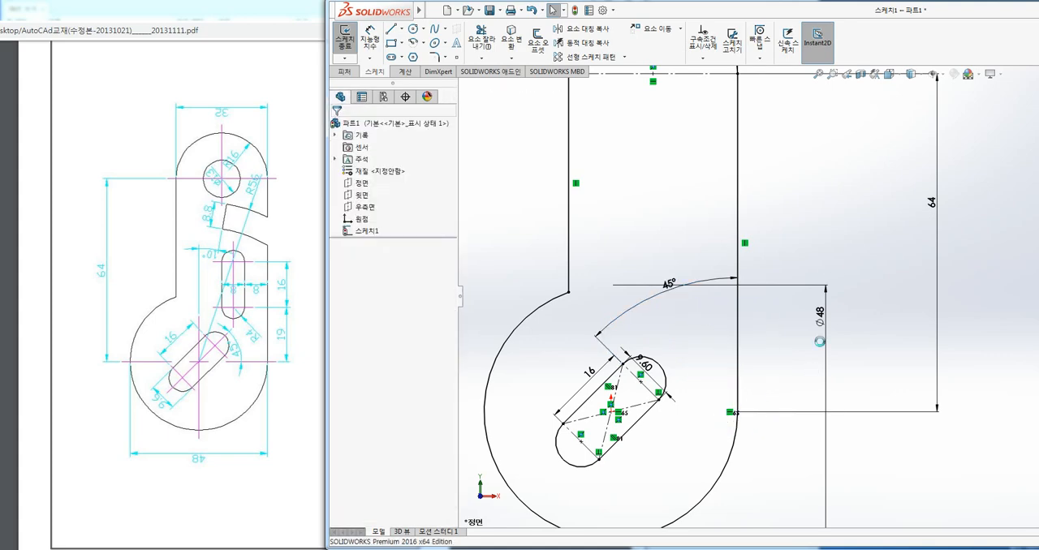
# Sketch an upright corner rectangle about 4.4 by 11.8 mm inside the plate's straight section, above the angled slot.
pyautogui.click(391, 42)
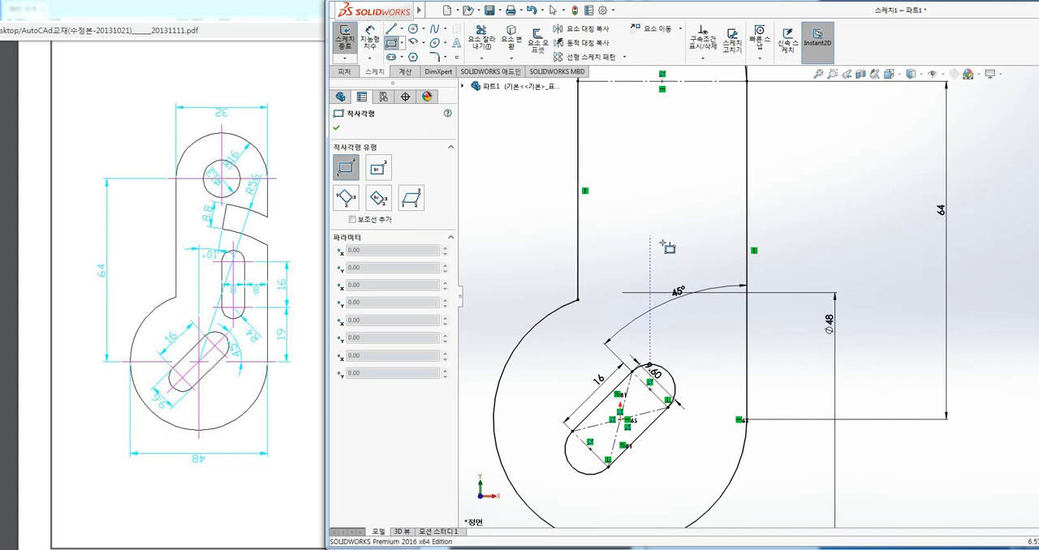
pyautogui.click(692, 214)
pyautogui.click(715, 276)
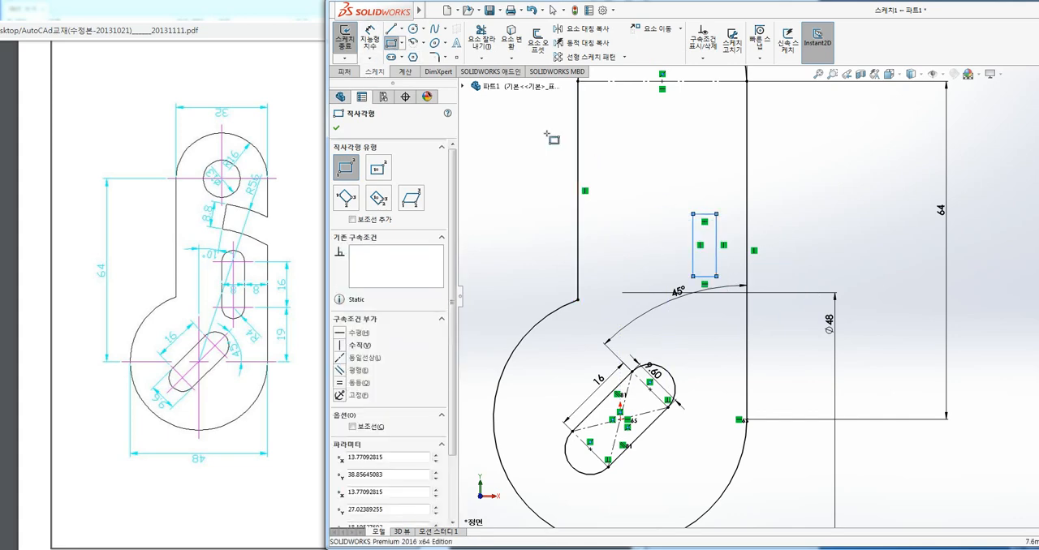
# Dimension the new upright rectangle with a width of 8 mm and a height of 16 mm.
pyautogui.click(370, 39)
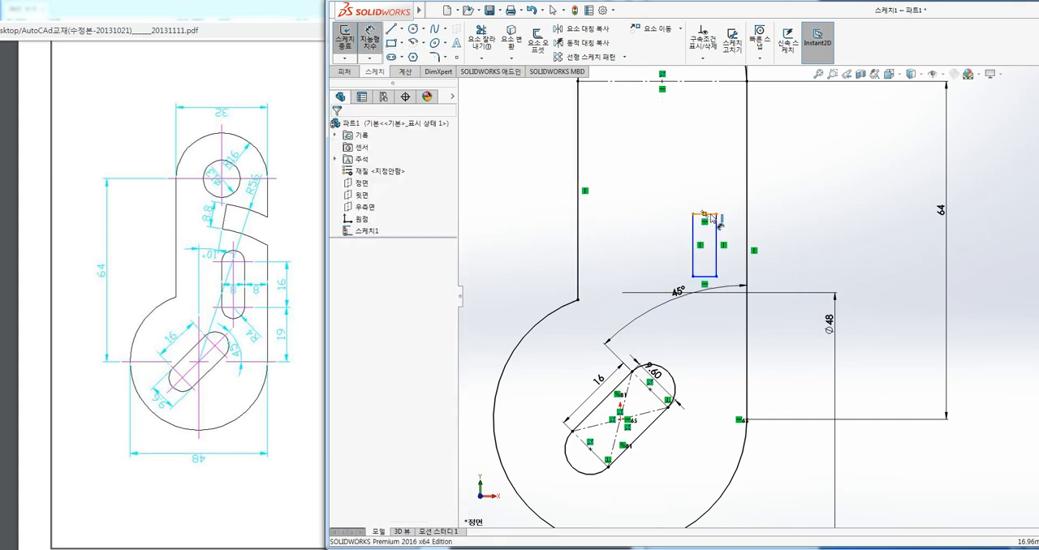
pyautogui.scroll(-3, 719, 222)
pyautogui.click(747, 235)
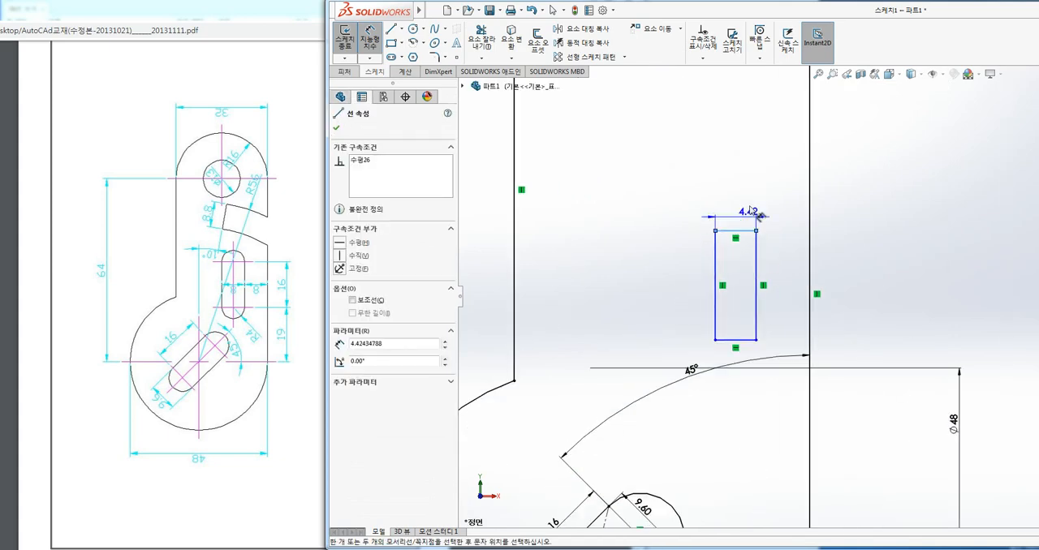
pyautogui.click(748, 207)
pyautogui.write('8')
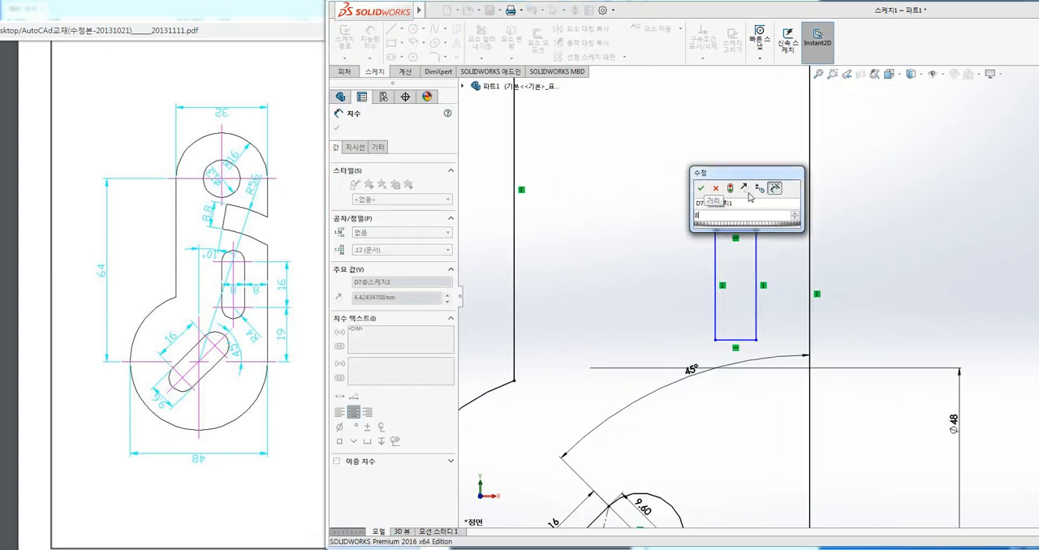
pyautogui.press('Return')
pyautogui.click(715, 258)
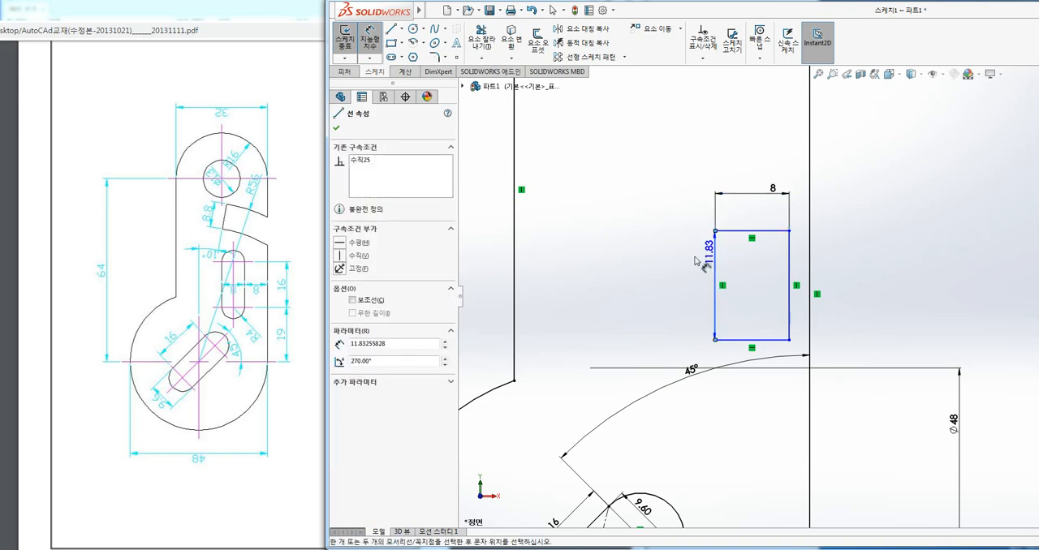
pyautogui.click(679, 248)
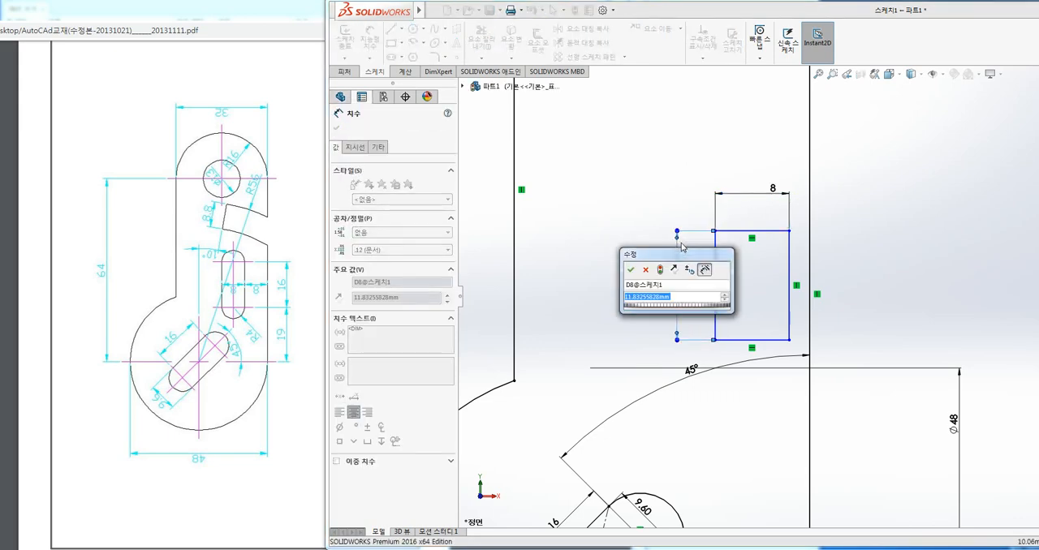
pyautogui.write('16')
pyautogui.press('Return')
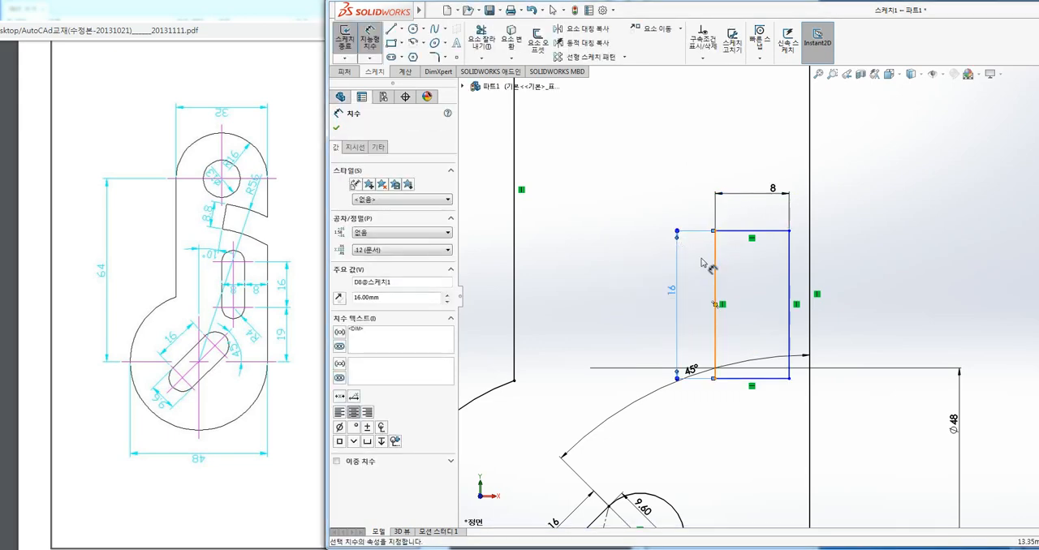
# Sketch two circles of 4 mm radius centred on the midpoints of the rectangle's upper and lower edges, reaching its corners.
pyautogui.scroll(2, 712, 255)
pyautogui.keyDown('ctrl'); pyautogui.moveTo(713, 255); pyautogui.dragTo(661, 239, button='middle'); pyautogui.keyUp('ctrl')
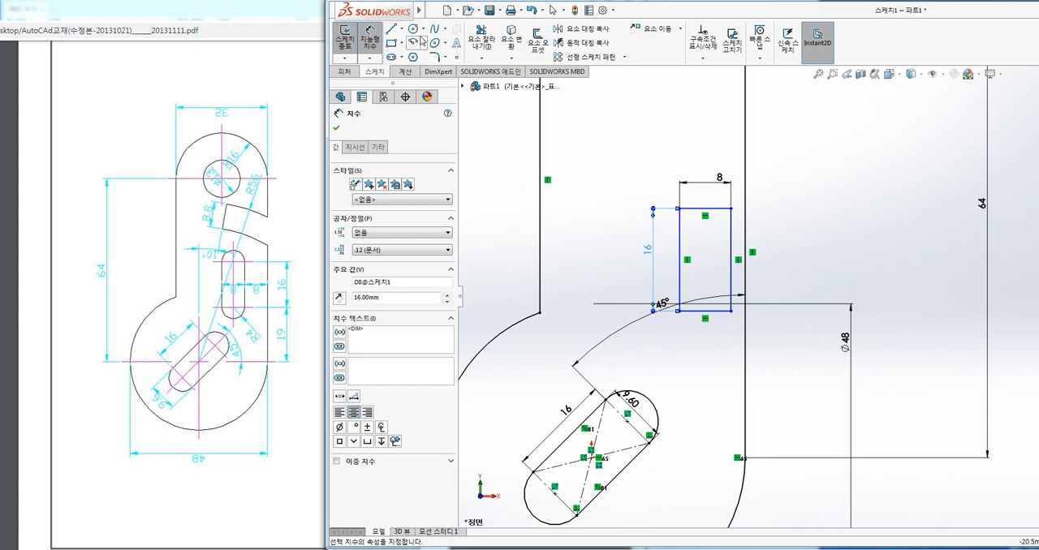
pyautogui.click(705, 209)
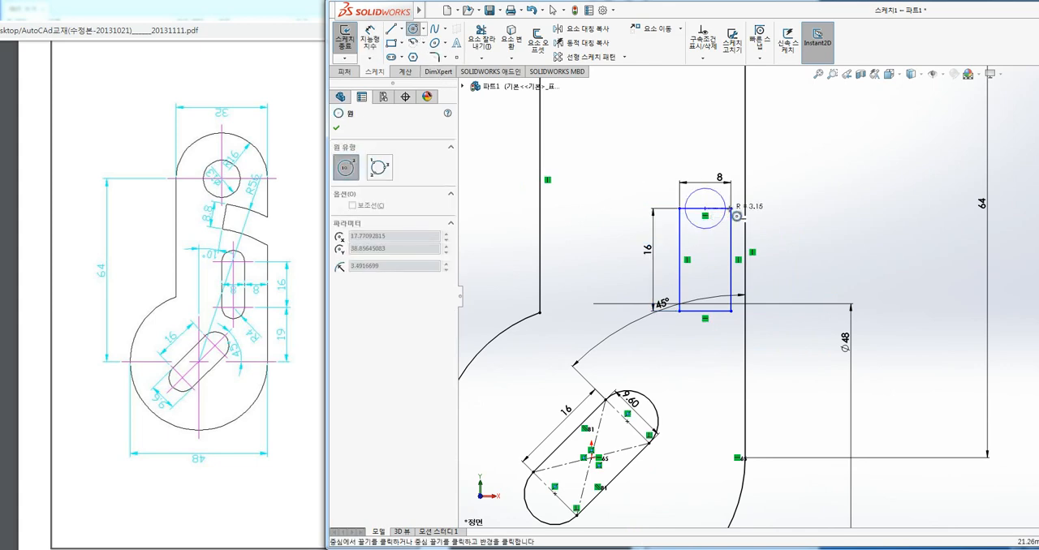
pyautogui.click(732, 210)
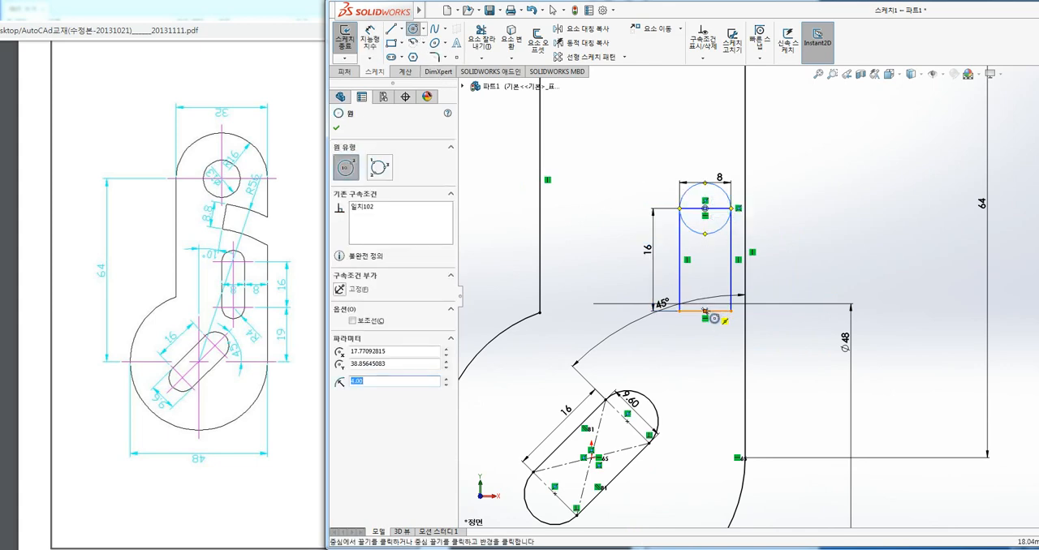
pyautogui.click(705, 310)
pyautogui.click(732, 312)
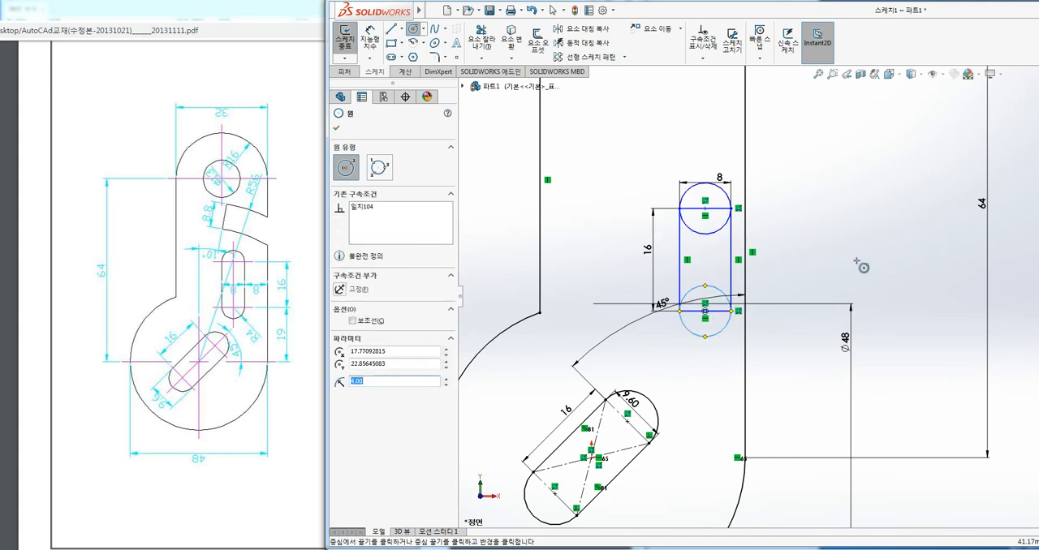
# Dimension the horizontal distance from the slot's lower circle to the plate's right vertical edge as 12 mm.
pyautogui.click(371, 39)
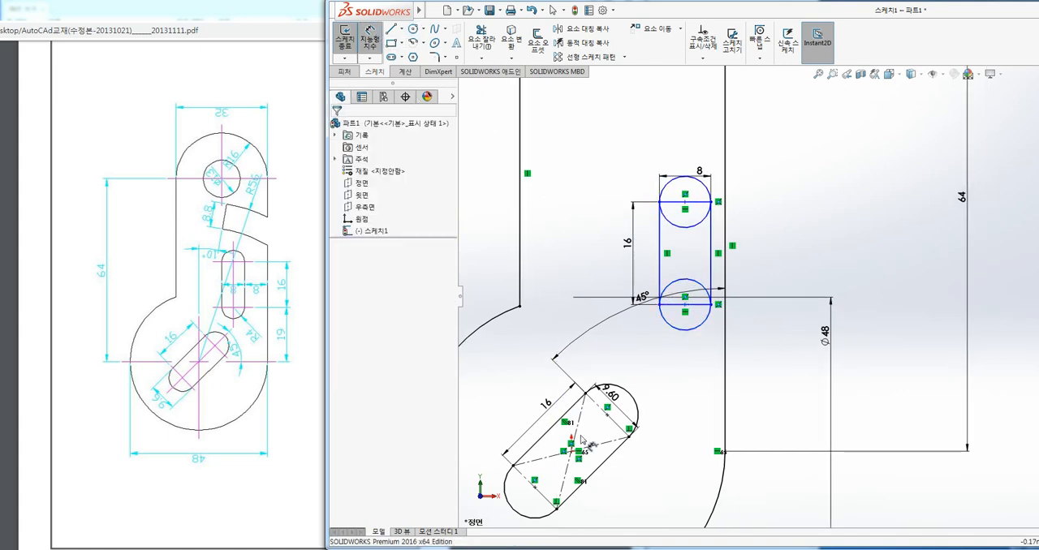
pyautogui.click(725, 357)
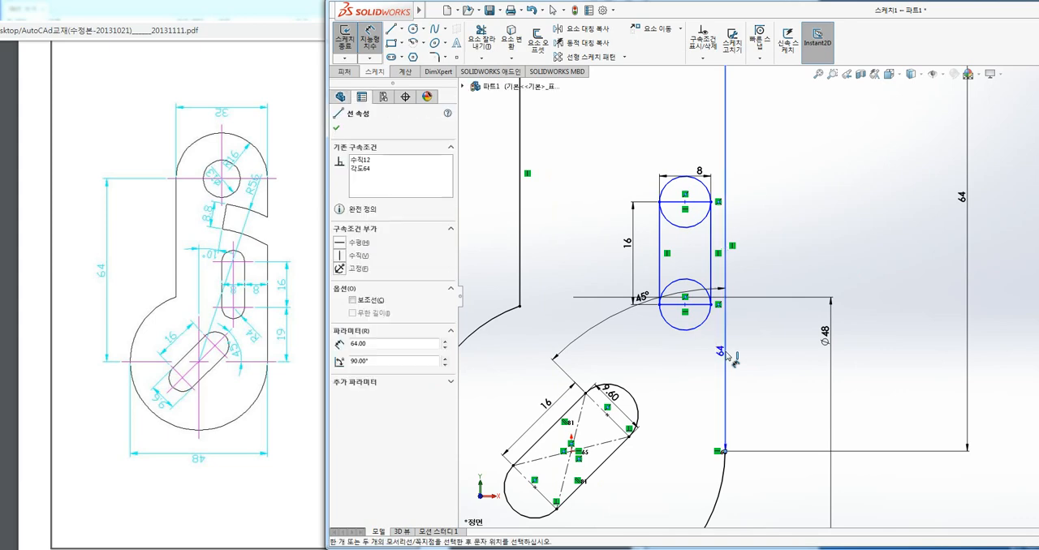
pyautogui.click(702, 323)
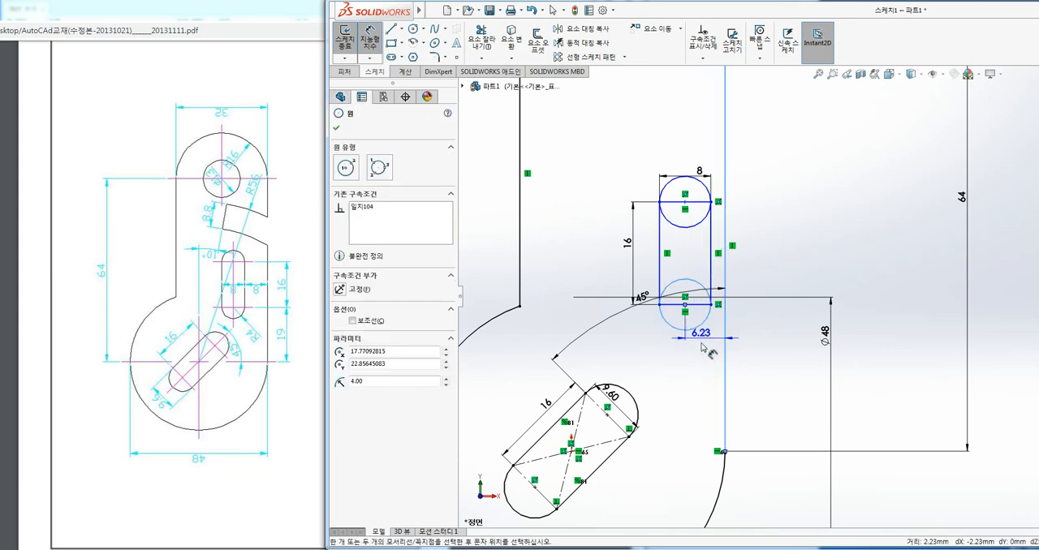
pyautogui.click(704, 373)
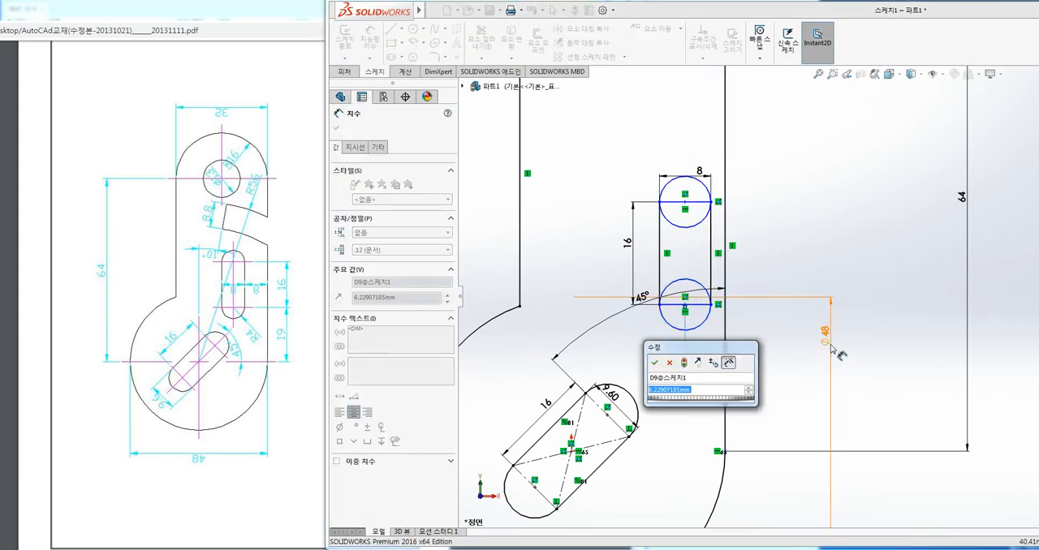
pyautogui.write('12')
pyautogui.press('Return')
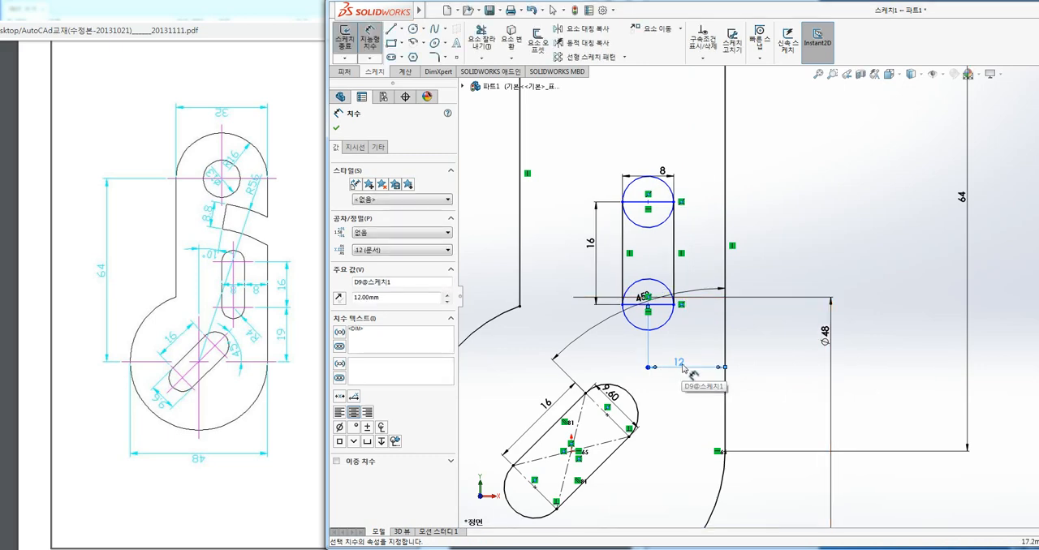
# Dimension the vertical distance from the lower end of the plate's right edge to the slot's lower circle centre as 19 mm.
pyautogui.click(571, 451)
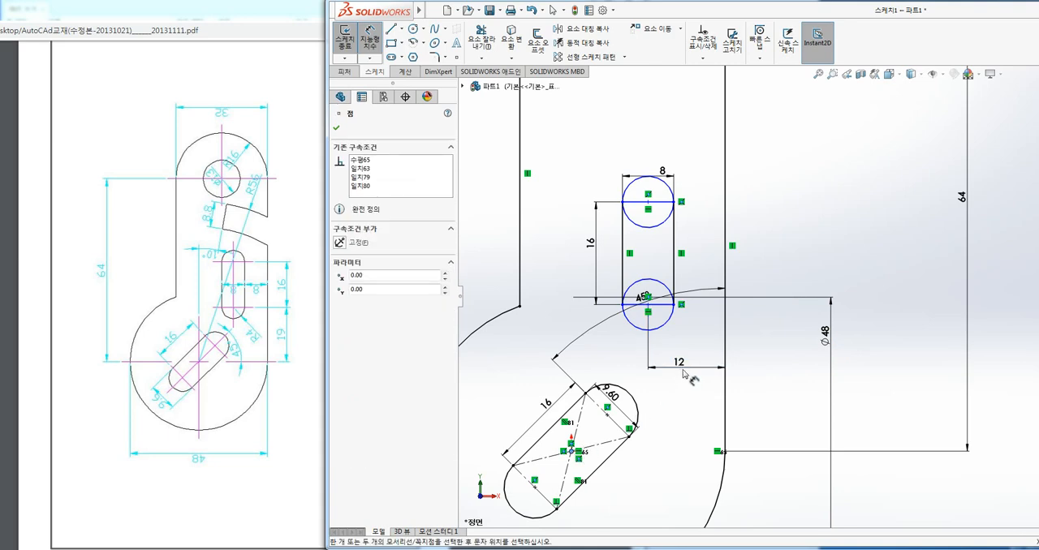
pyautogui.press('Escape')
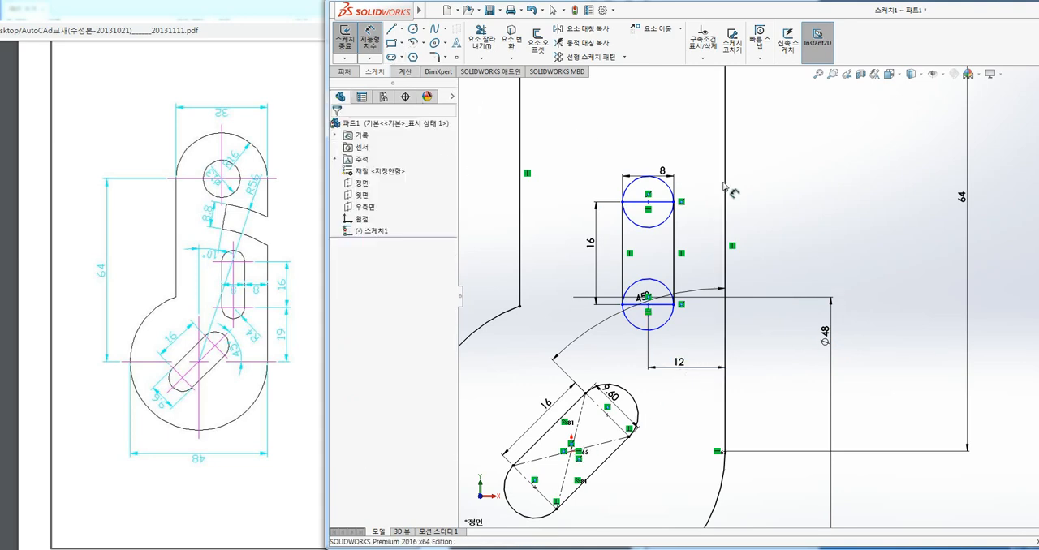
pyautogui.click(724, 452)
pyautogui.click(648, 302)
pyautogui.click(782, 361)
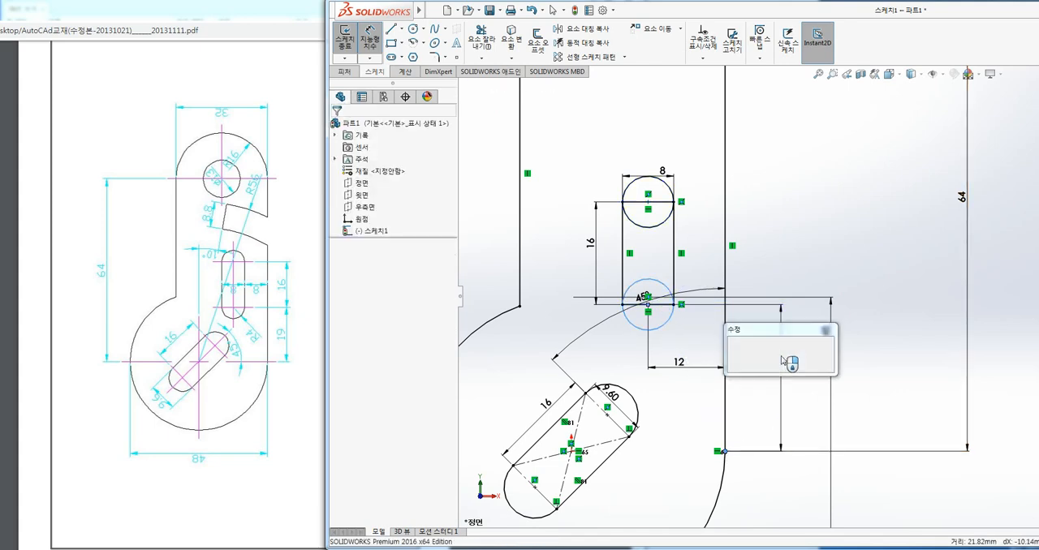
pyautogui.write('1')
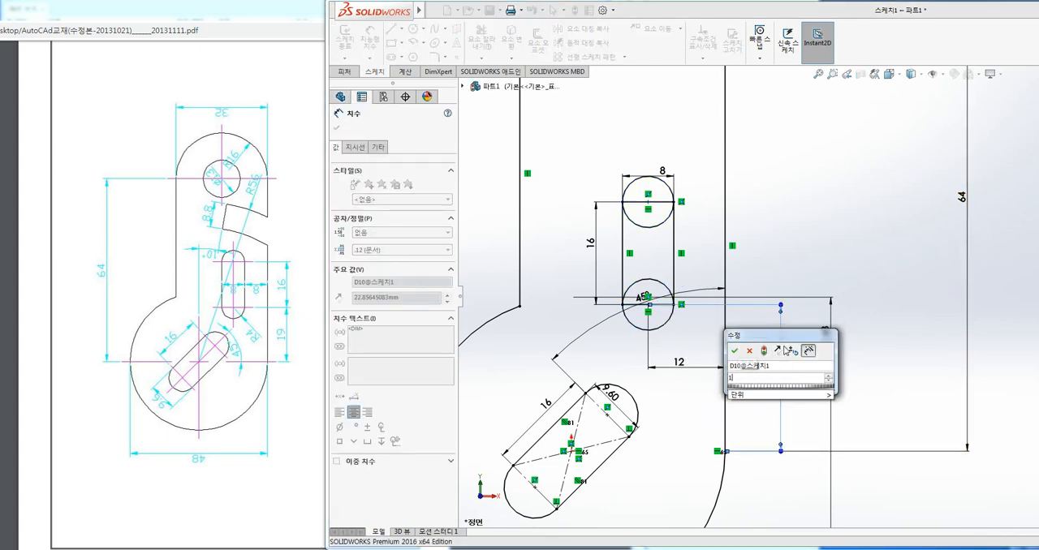
pyautogui.write('9')
pyautogui.press('Return')
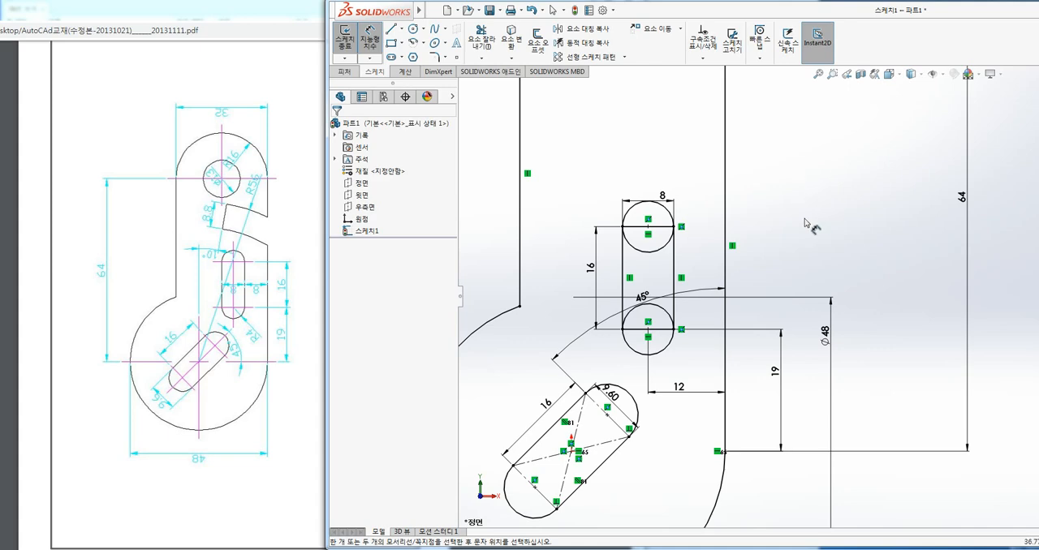
pyautogui.scroll(3, 814, 211)
pyautogui.keyDown('ctrl'); pyautogui.moveTo(840, 205); pyautogui.dragTo(774, 219, button='middle'); pyautogui.keyUp('ctrl')
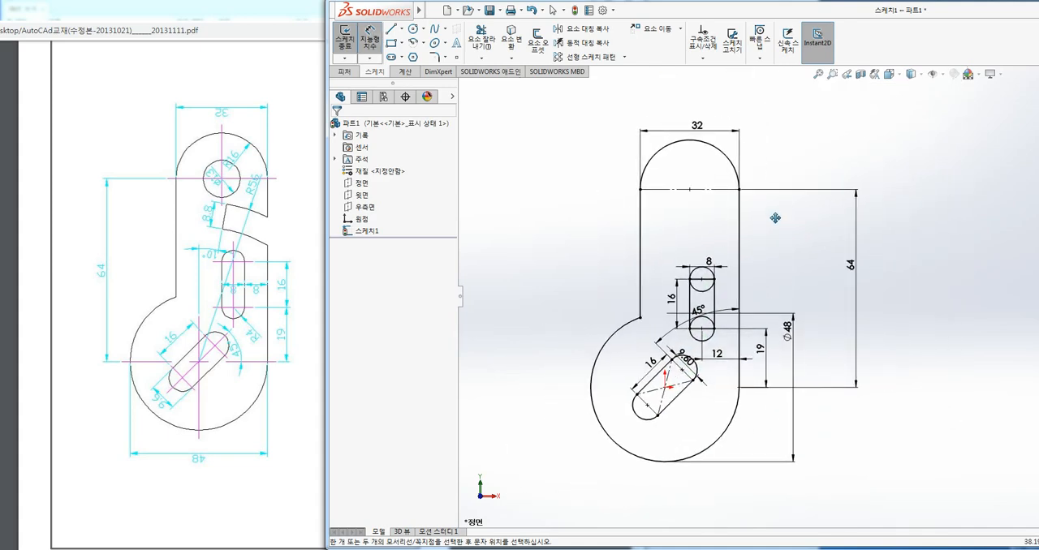
pyautogui.click(682, 31)
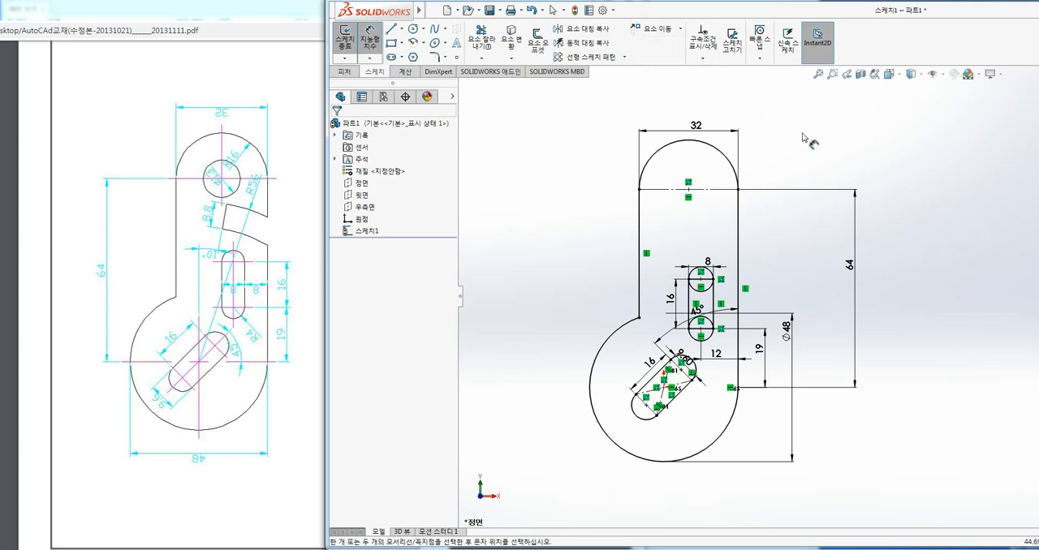
pyautogui.scroll(-1, 771, 271)
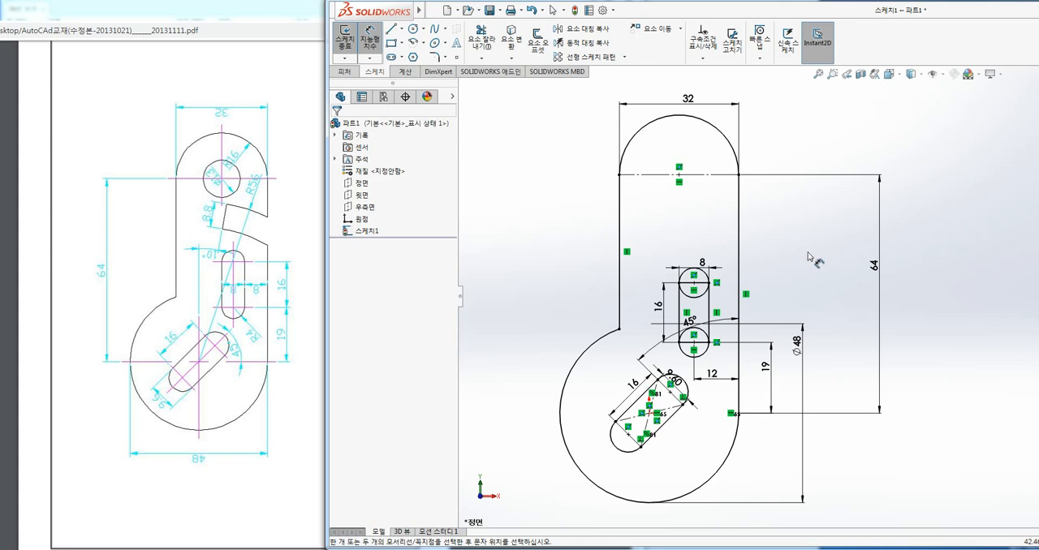
pyautogui.keyDown('ctrl'); pyautogui.moveTo(801, 249); pyautogui.dragTo(795, 248, button='middle'); pyautogui.keyUp('ctrl')
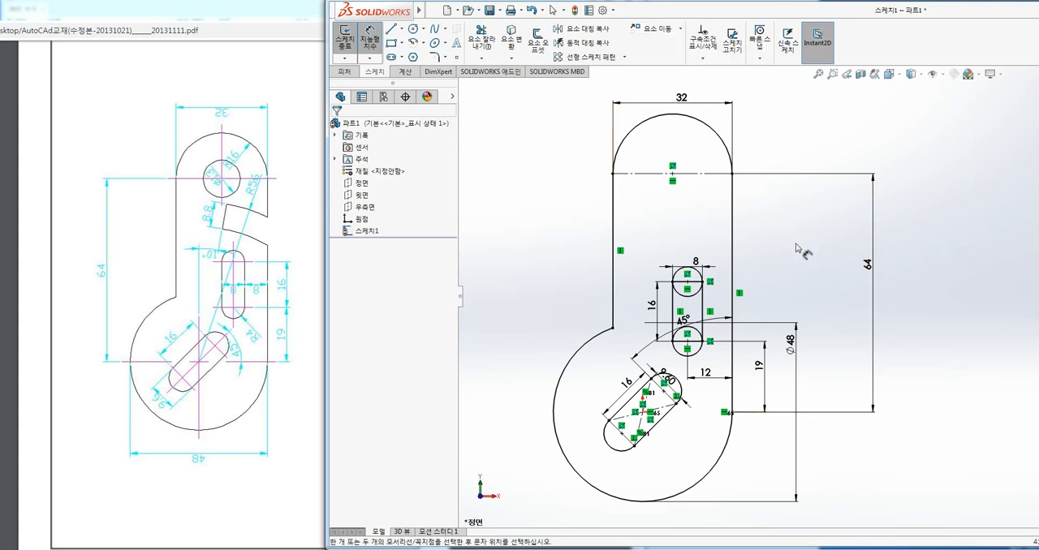
pyautogui.press('Escape')
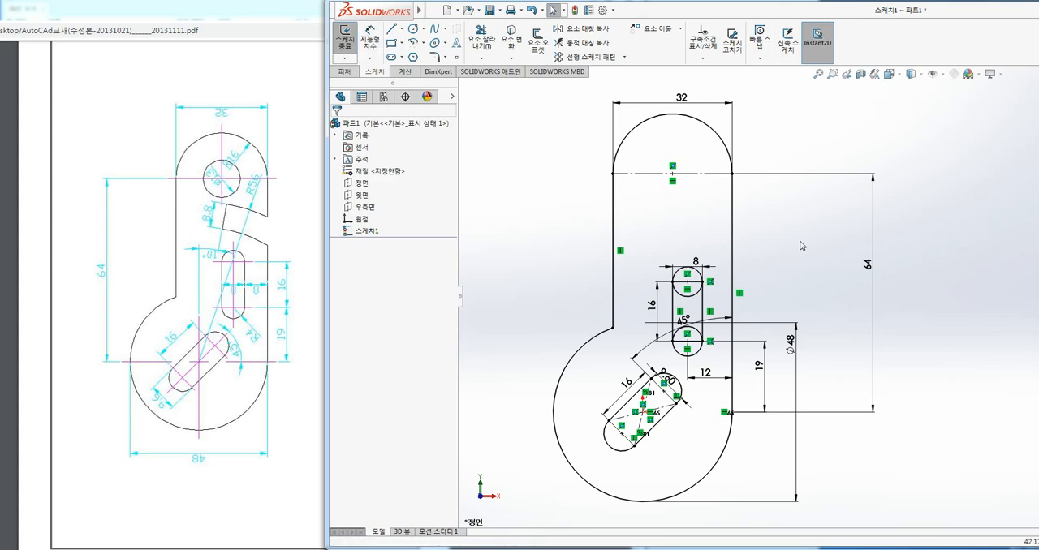
pyautogui.keyDown('ctrl'); pyautogui.moveTo(783, 257); pyautogui.dragTo(825, 250, button='middle'); pyautogui.keyUp('ctrl')
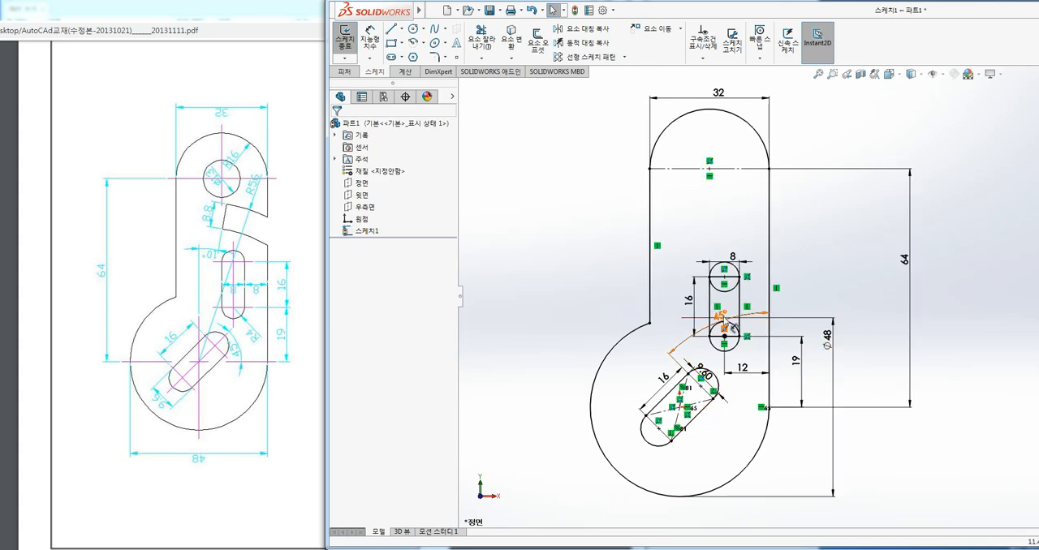
pyautogui.click(401, 43)
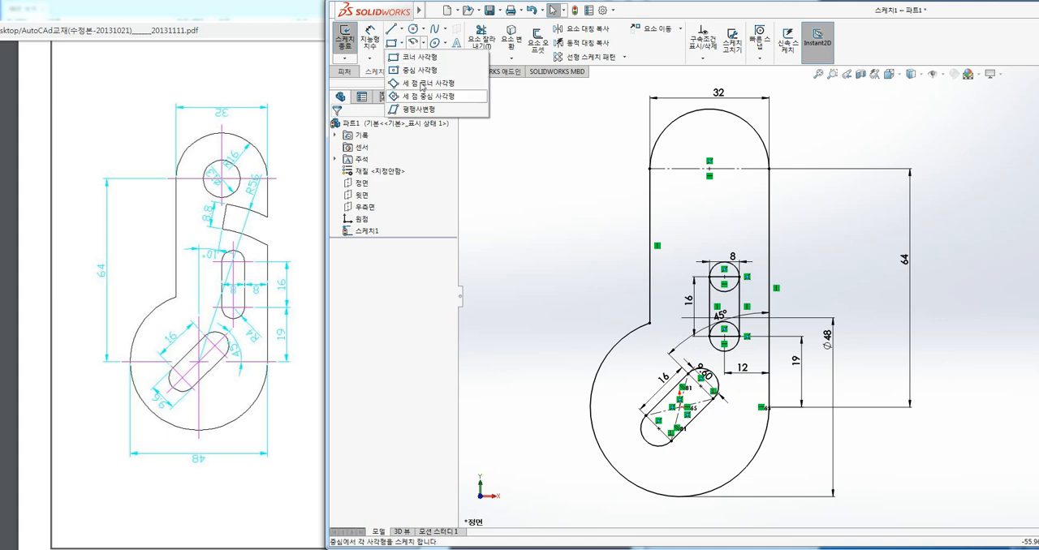
pyautogui.click(572, 254)
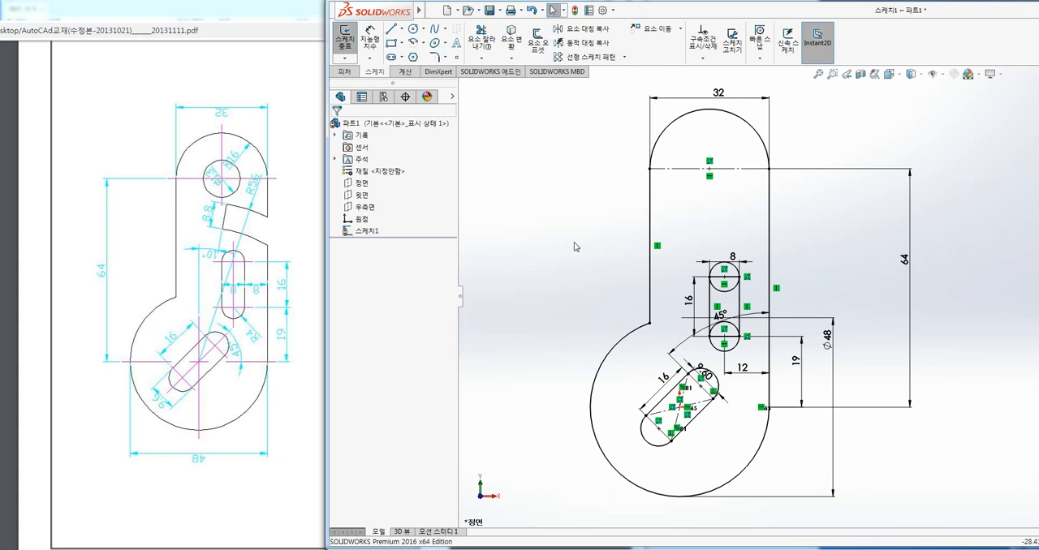
pyautogui.keyDown('ctrl'); pyautogui.moveTo(570, 247); pyautogui.dragTo(576, 248, button='middle'); pyautogui.keyUp('ctrl')
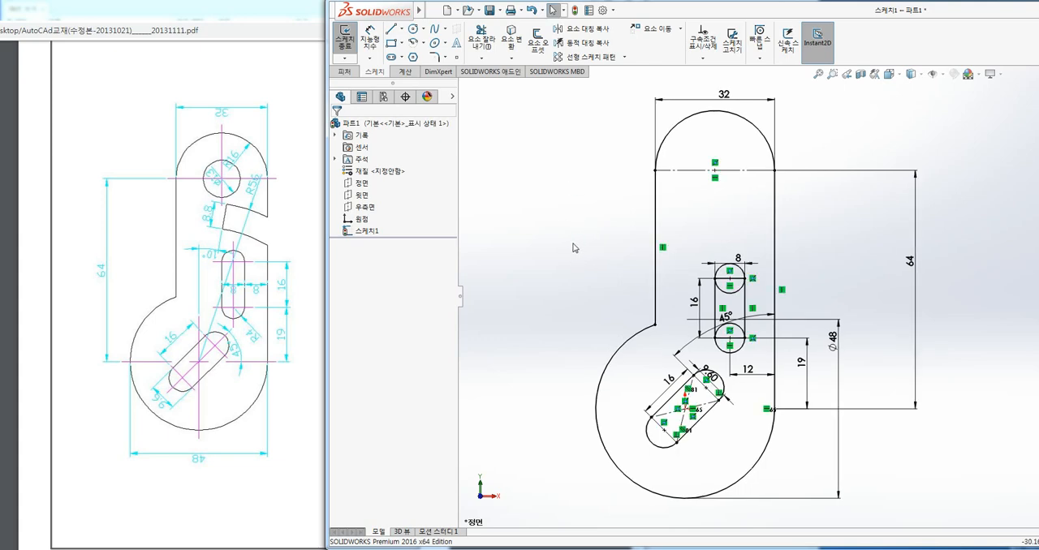